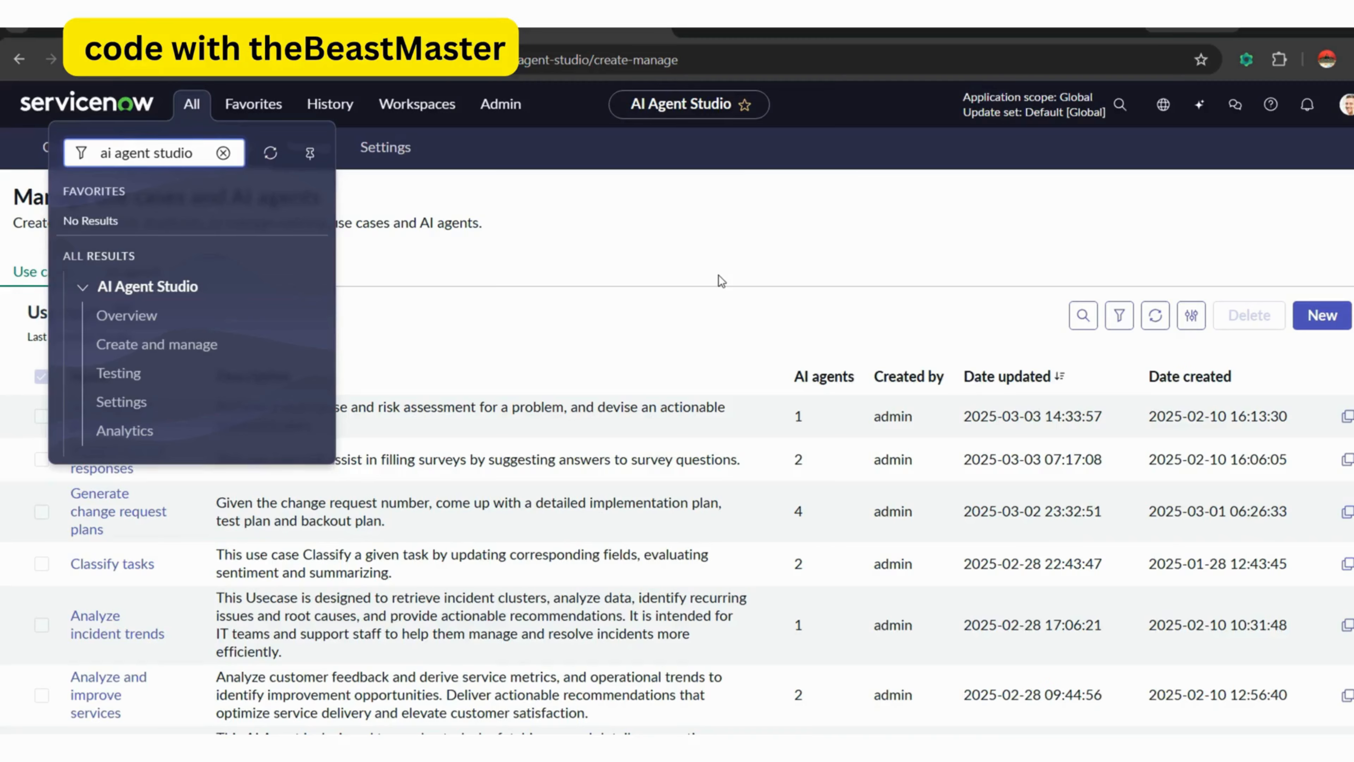
Create a use case named Knowledge Expert, described as "Reviews and updates a knowledge article with added expertise", with instructions for enriching article content.
click(718, 276)
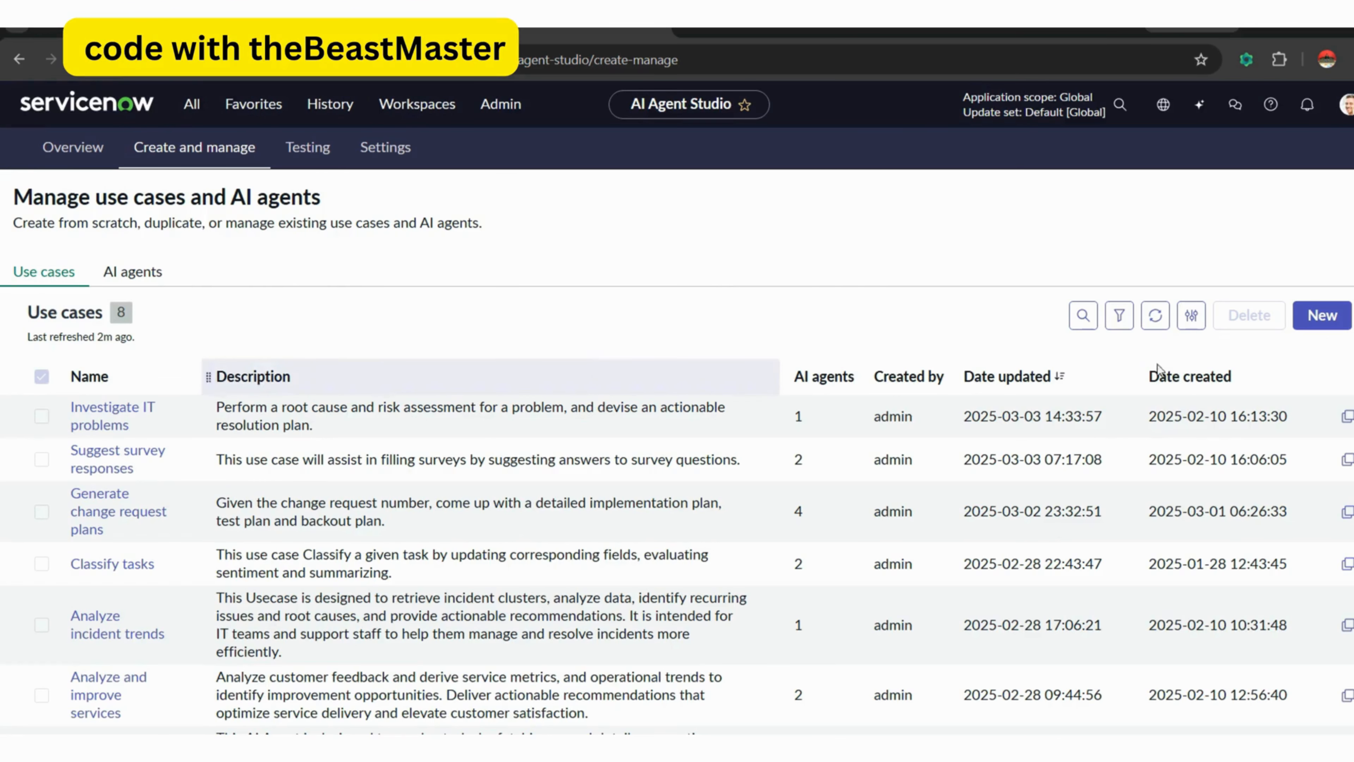
click(1323, 318)
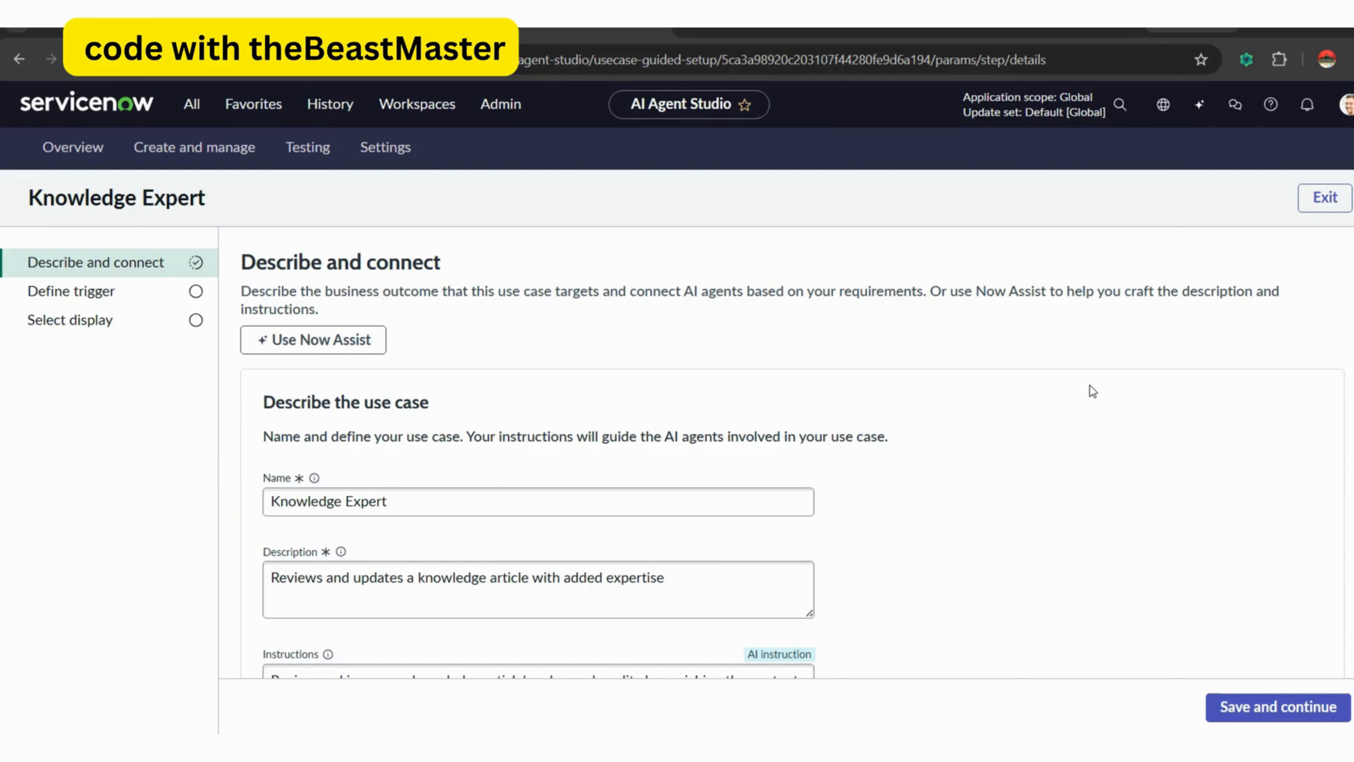
click(663, 672)
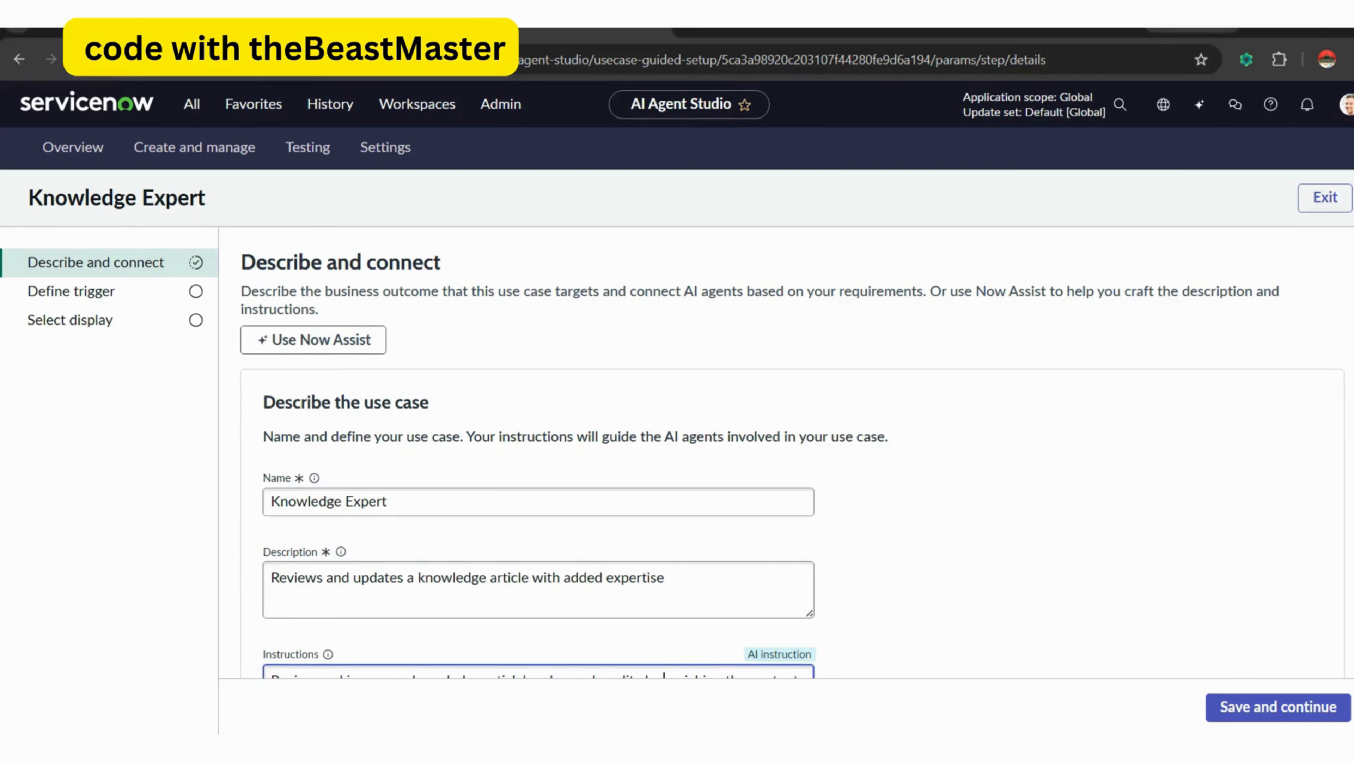
scroll(662, 670, down, 2)
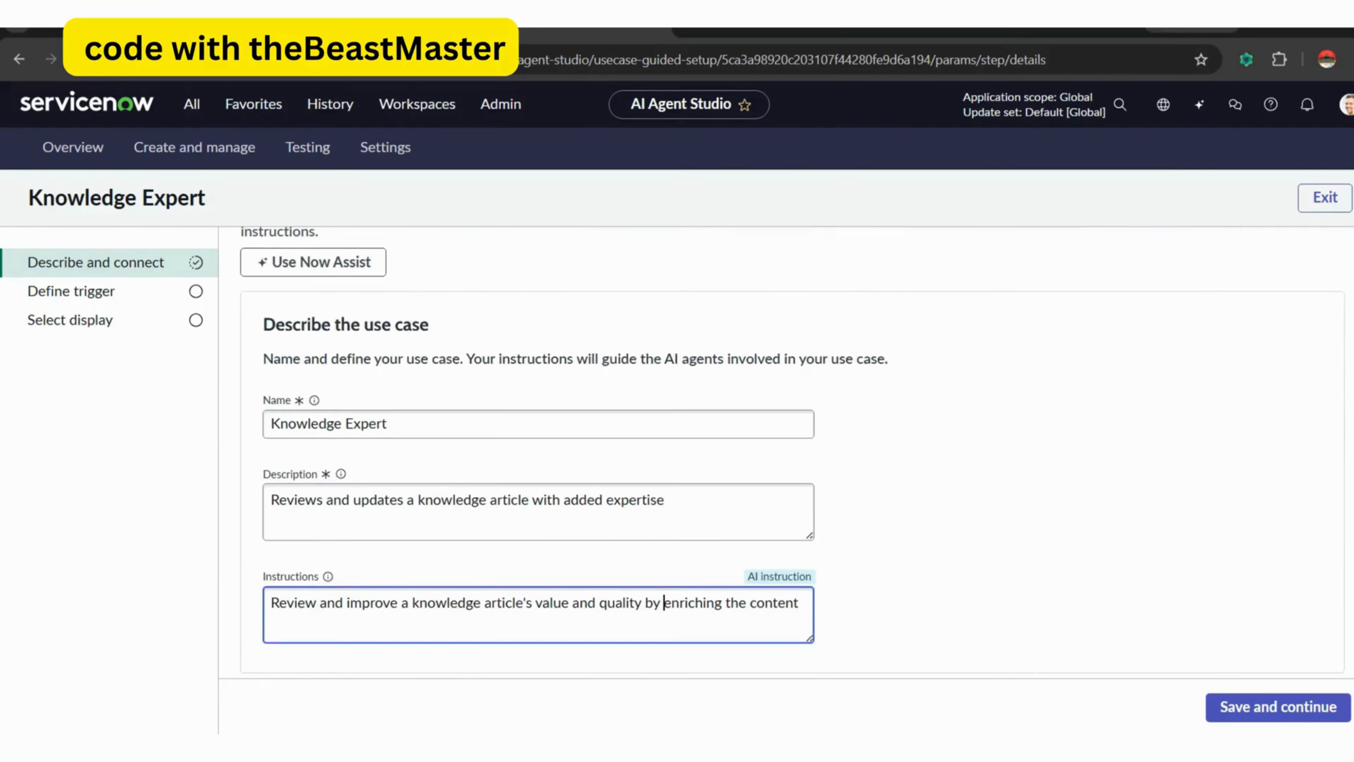
click(521, 366)
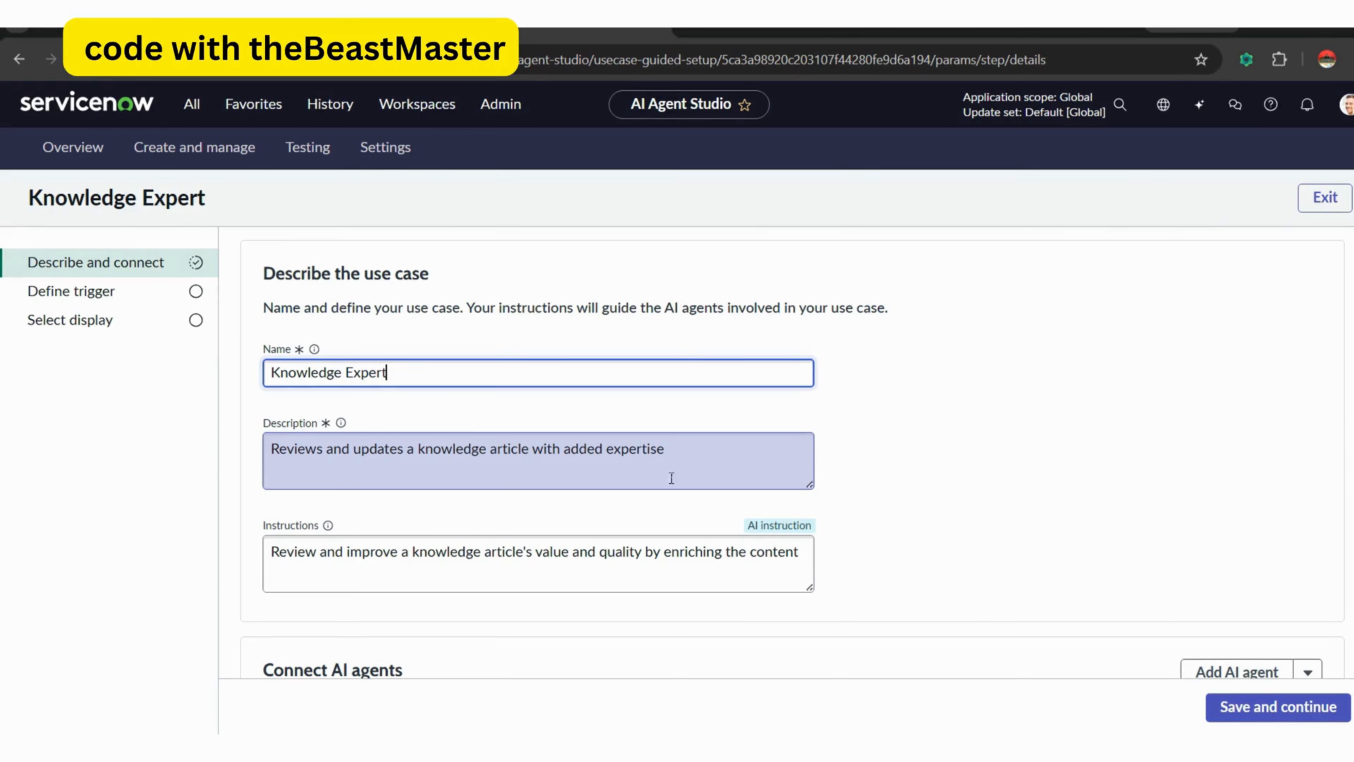
click(329, 526)
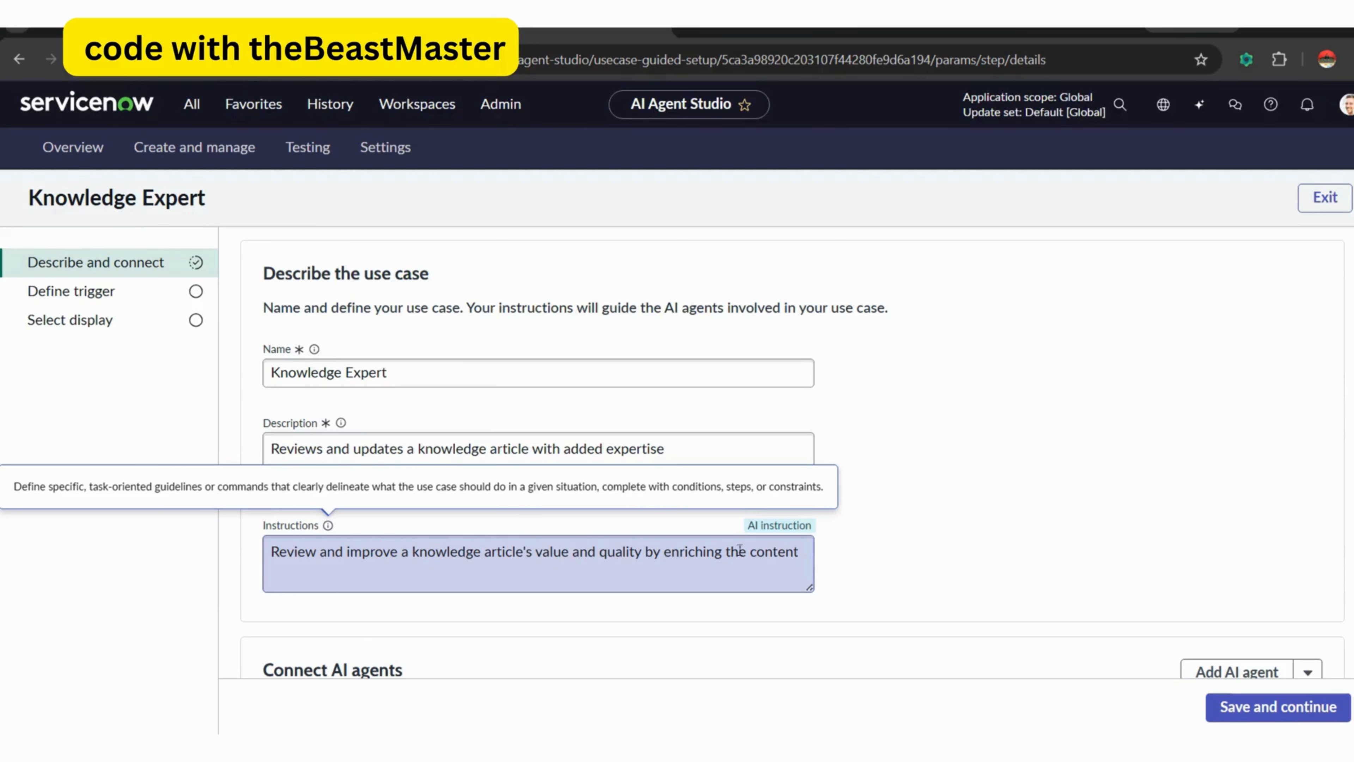
scroll(739, 549, down, 2)
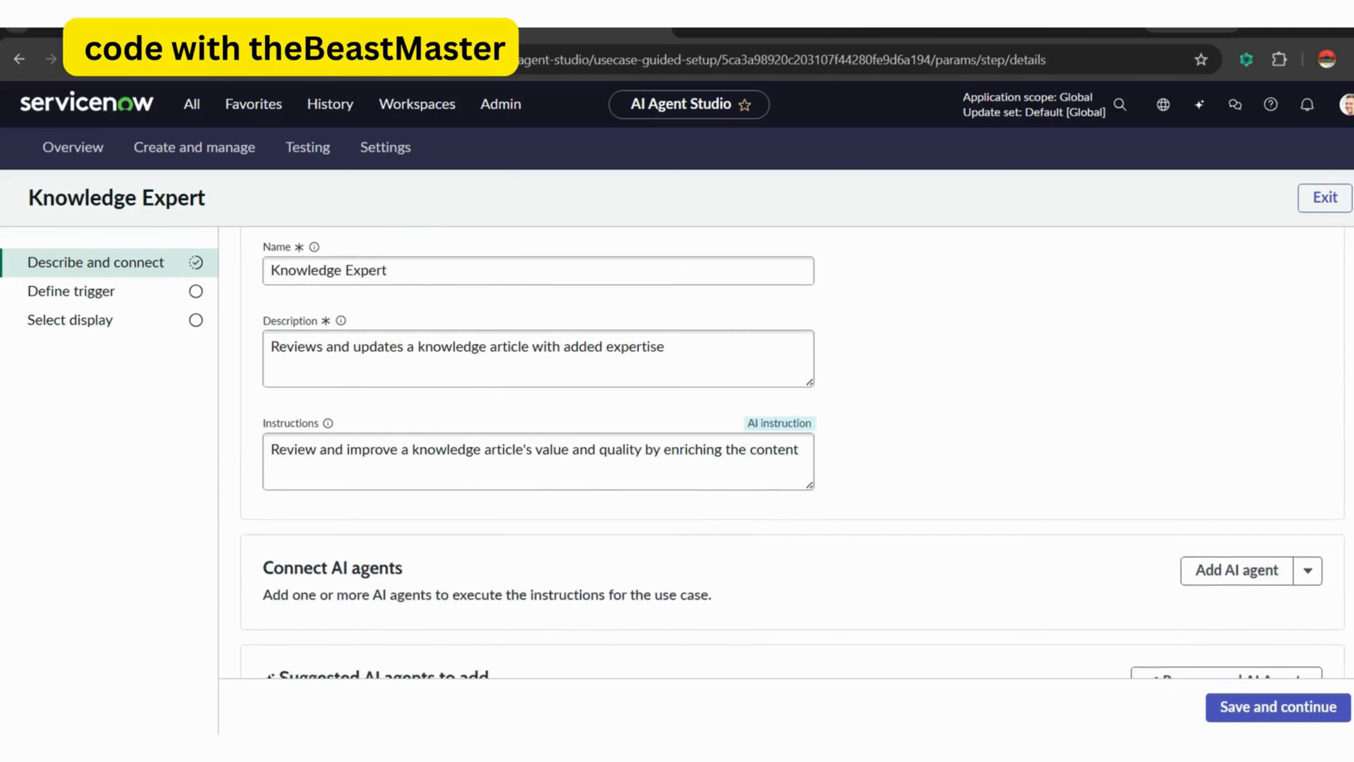
scroll(793, 453, down, 2)
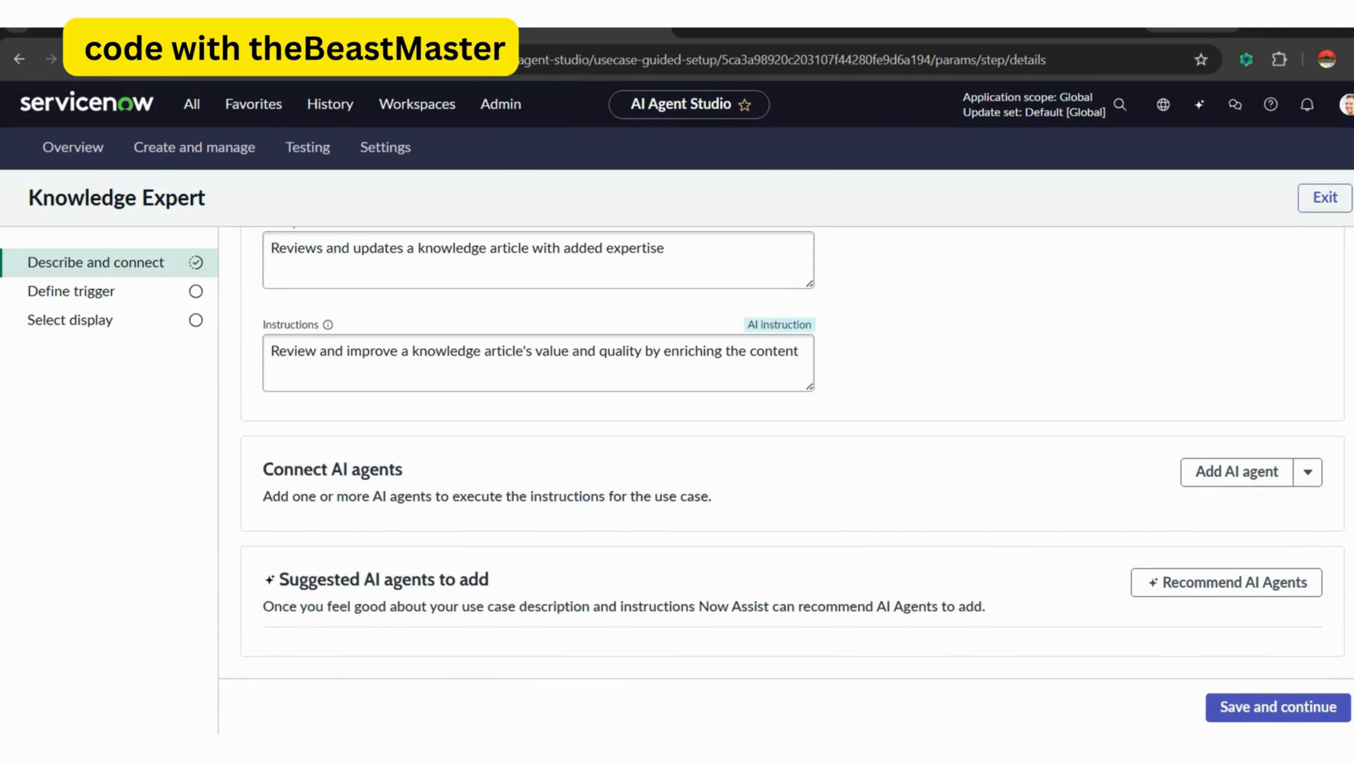
Save the use case without a trigger, keep the Now Assist panel display on, and proceed to testing.
click(1266, 709)
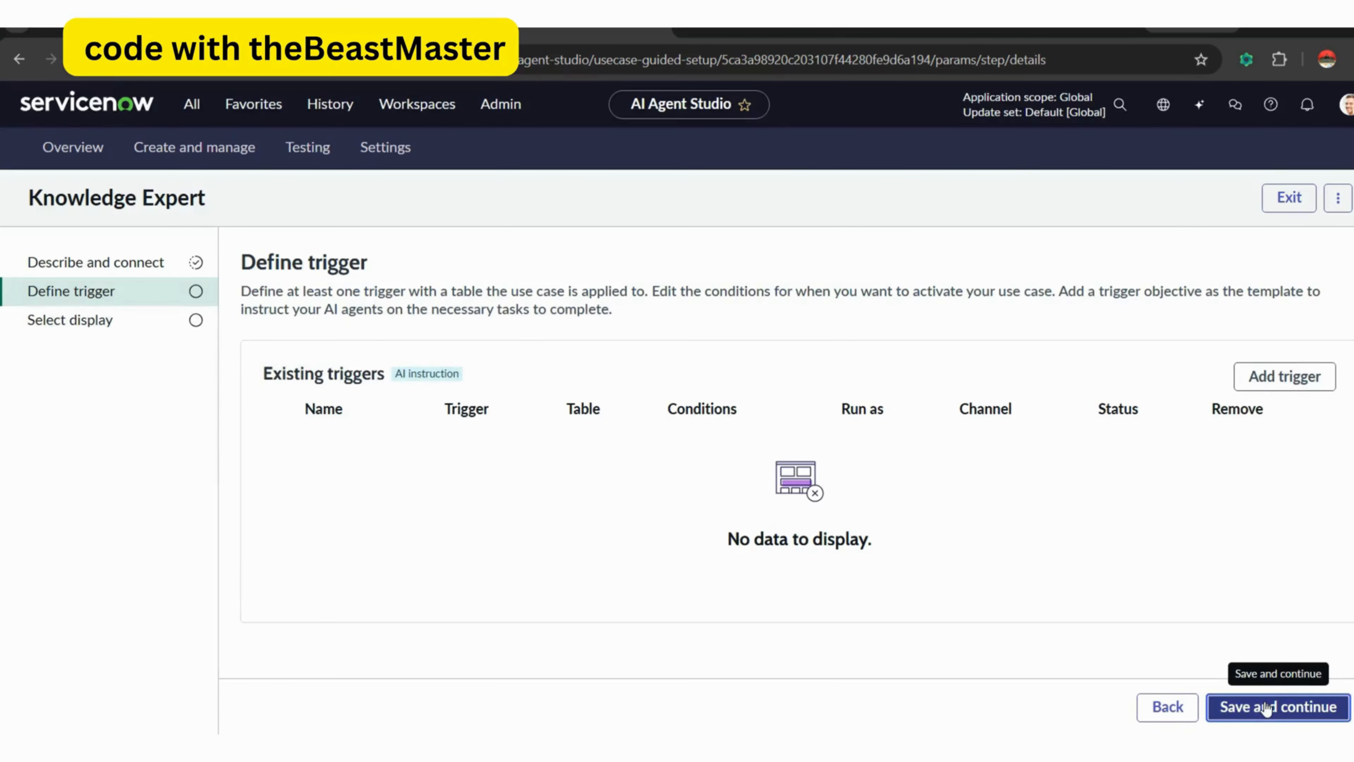
click(1267, 709)
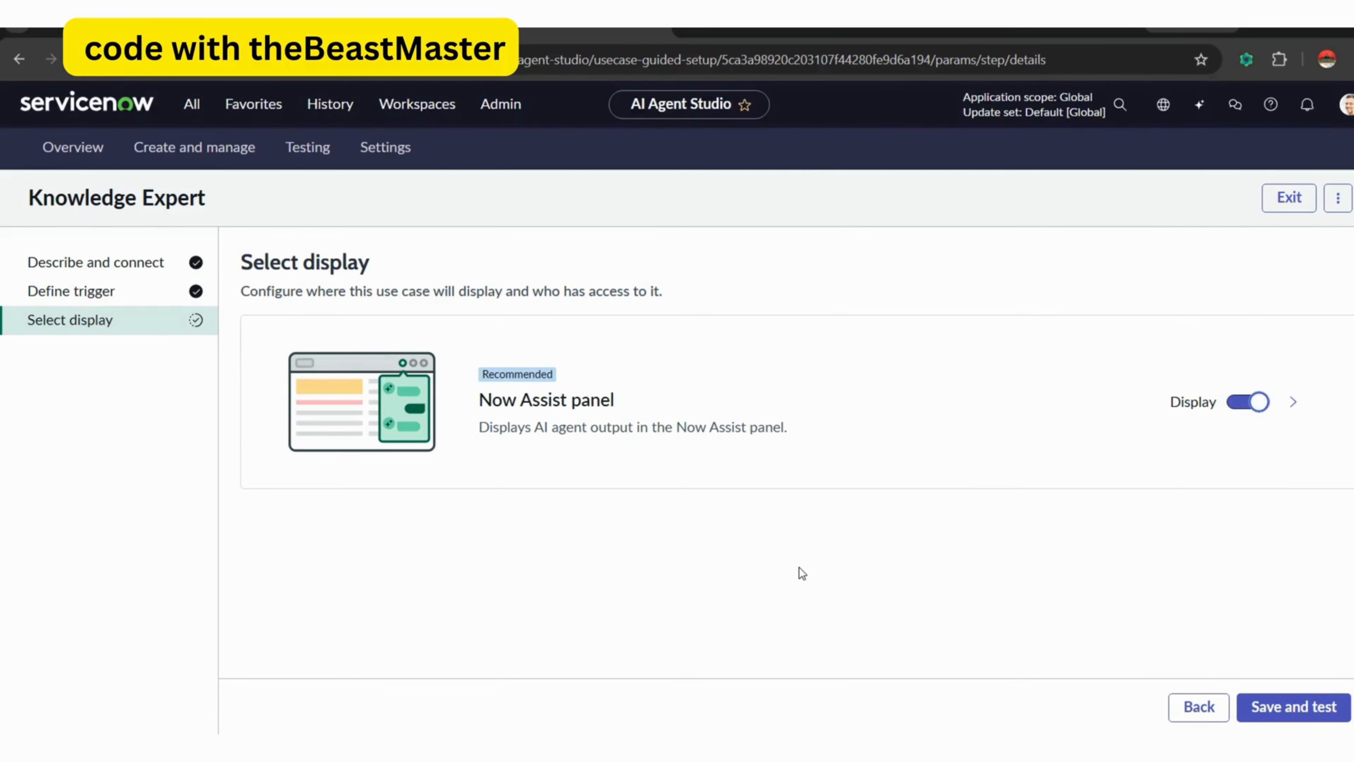
click(1285, 707)
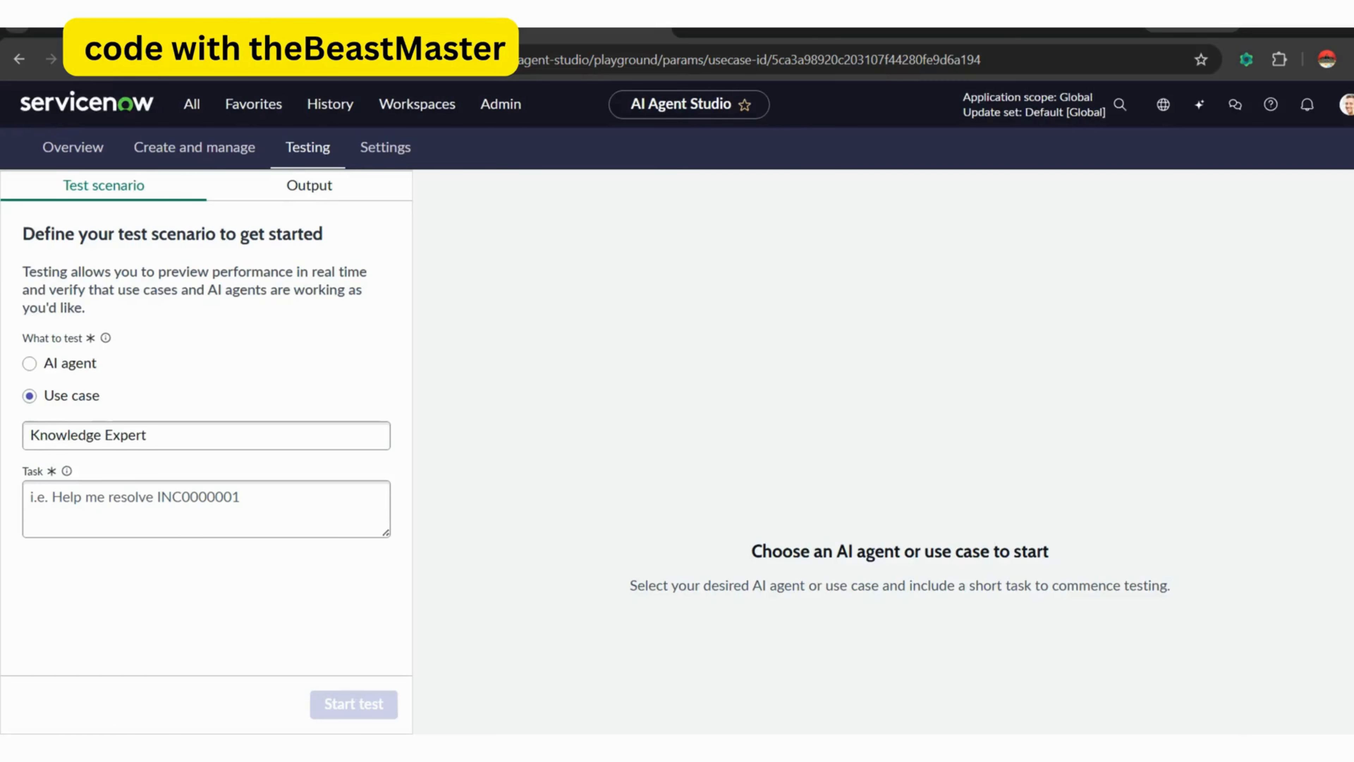
Create an AI agent named Knowledge Expert Agent with a description, a knowledge author role and four-step instructions for rewriting articles as Abraham Lincoln.
click(209, 153)
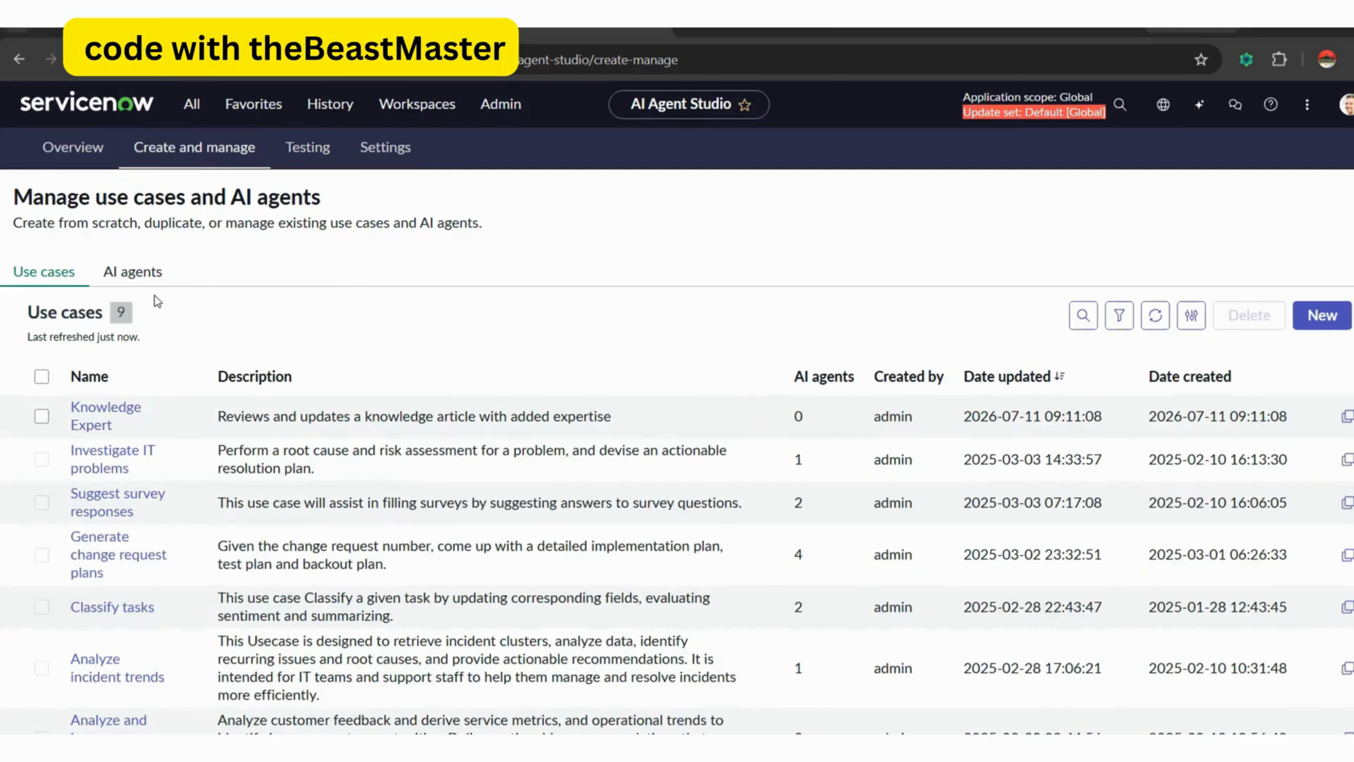
click(140, 282)
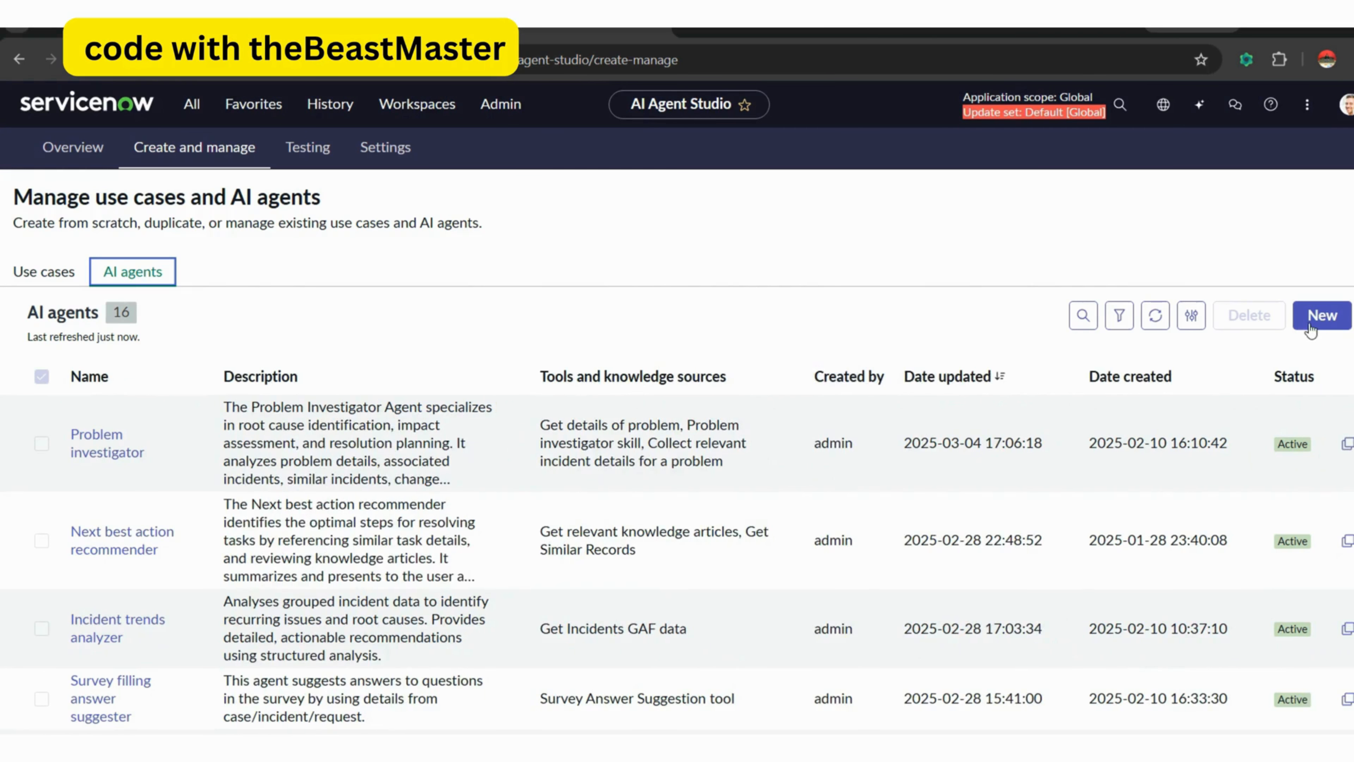
click(1301, 326)
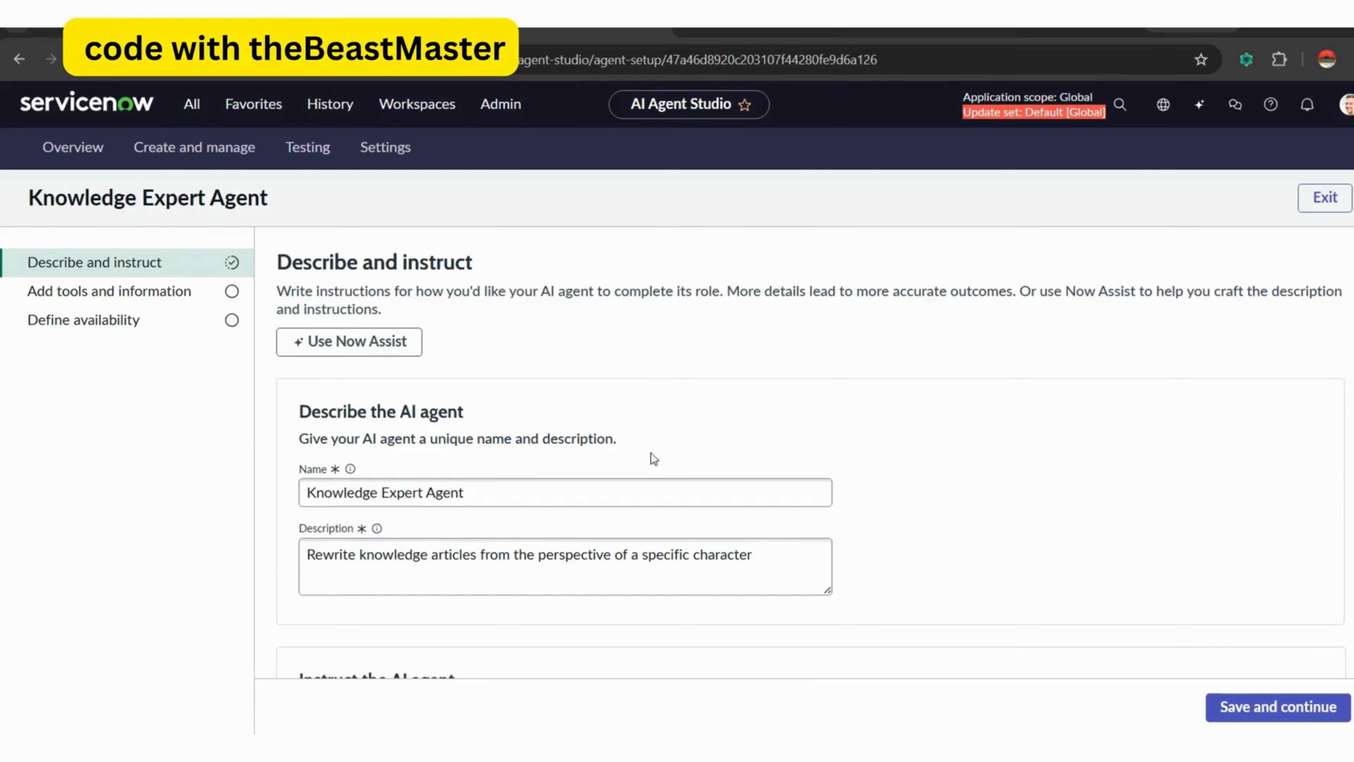
click(467, 494)
scroll(1348, 376, down, 5)
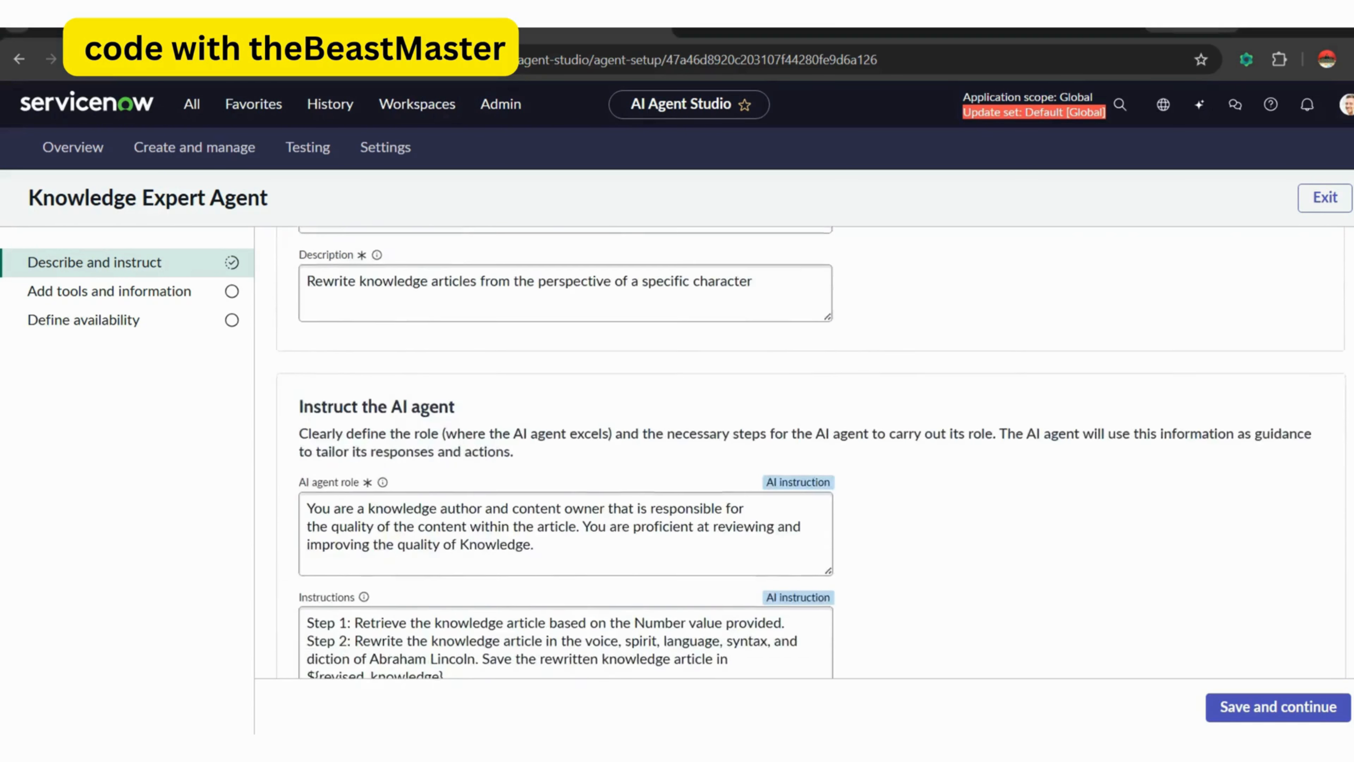
scroll(789, 533, down, 2)
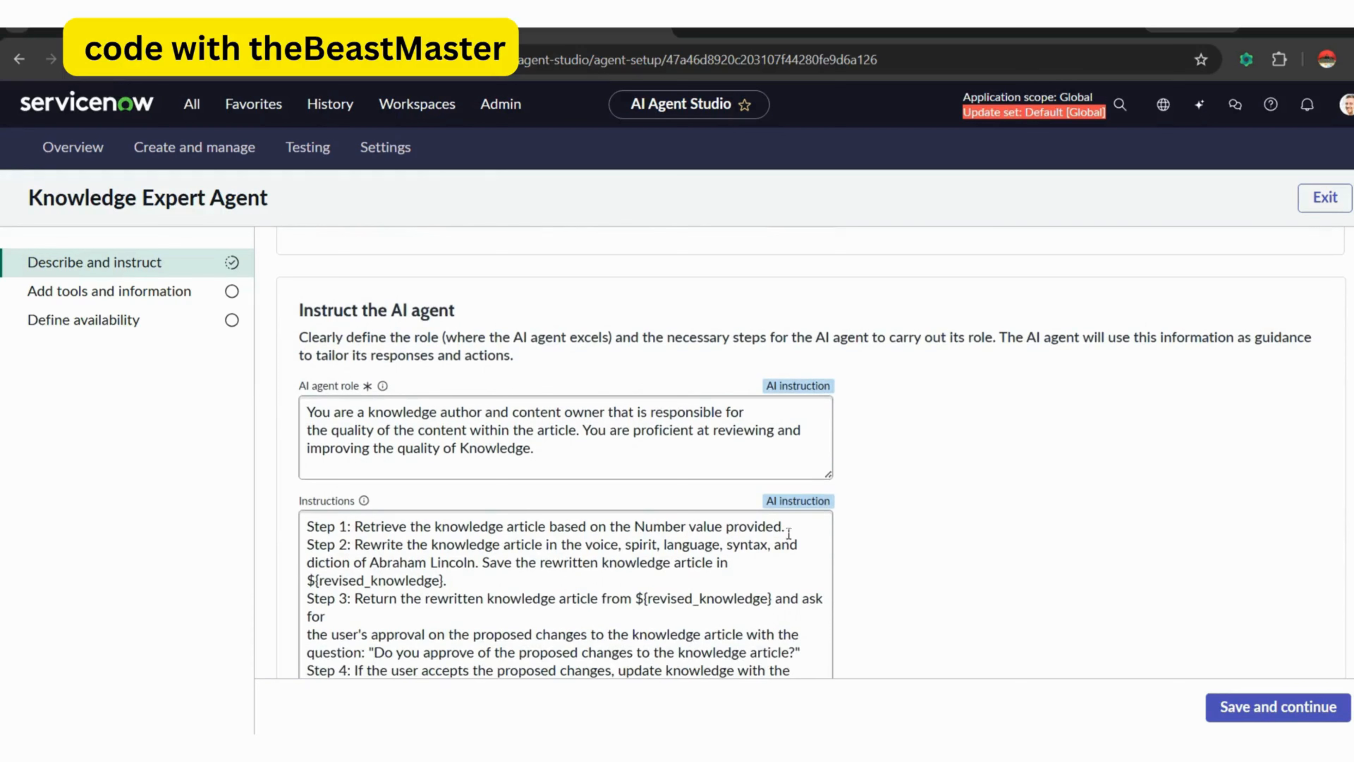
click(374, 436)
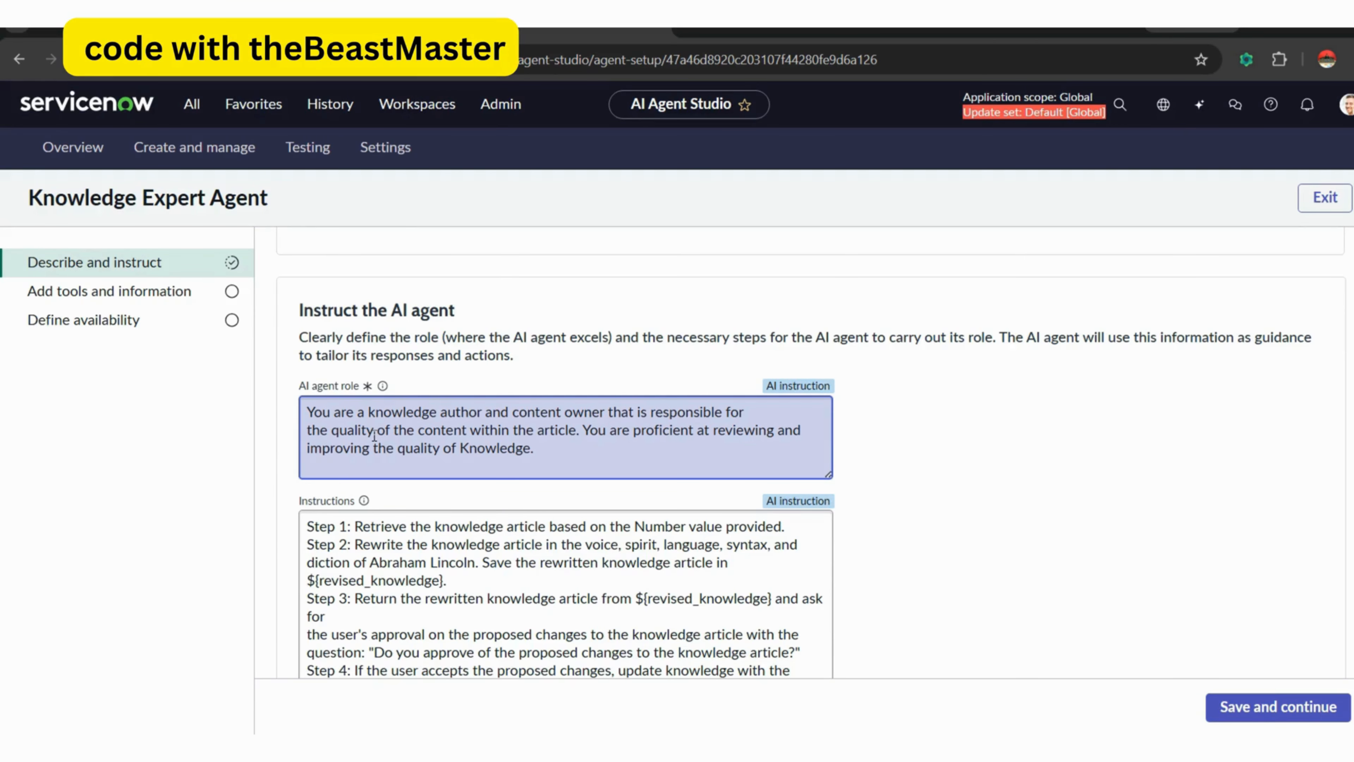
scroll(811, 453, down, 2)
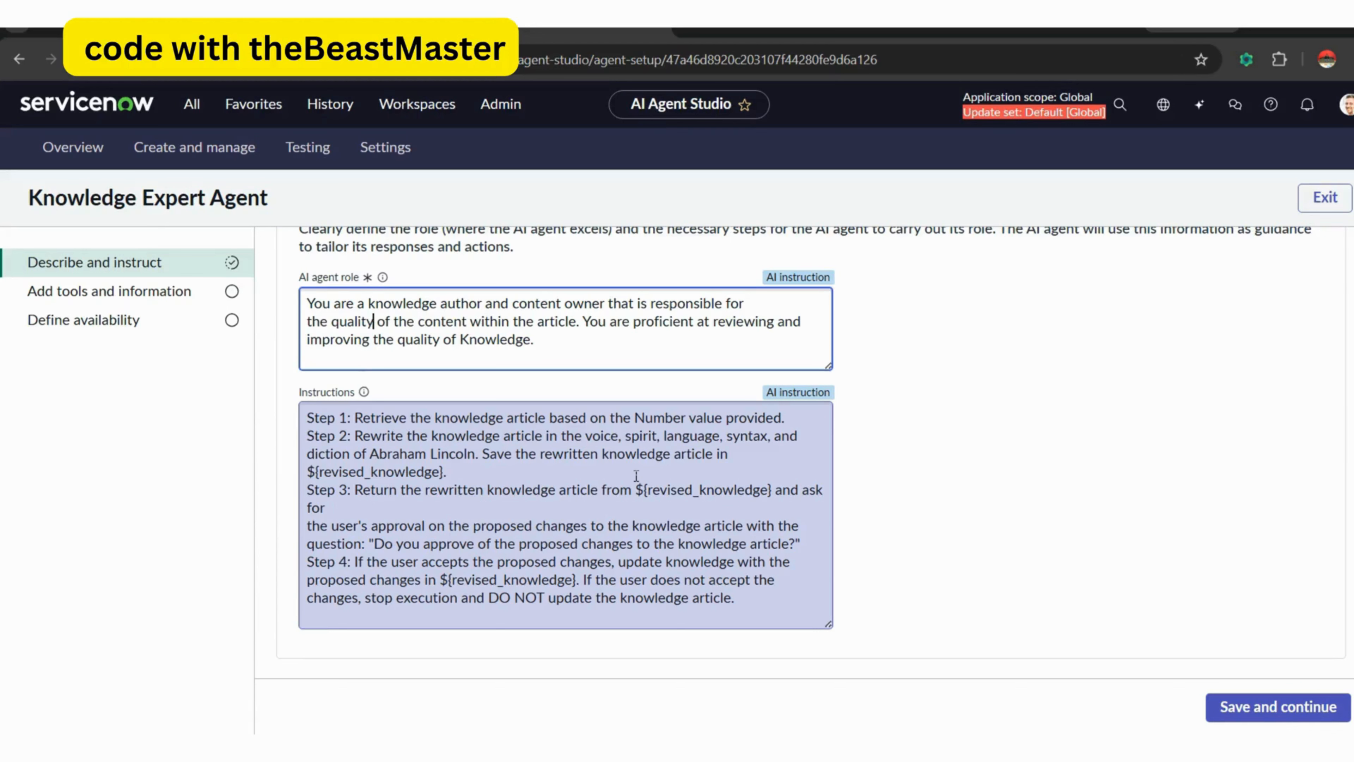
Save the agent without tools, toggle its Now Assist panel display, and proceed to testing.
click(1263, 719)
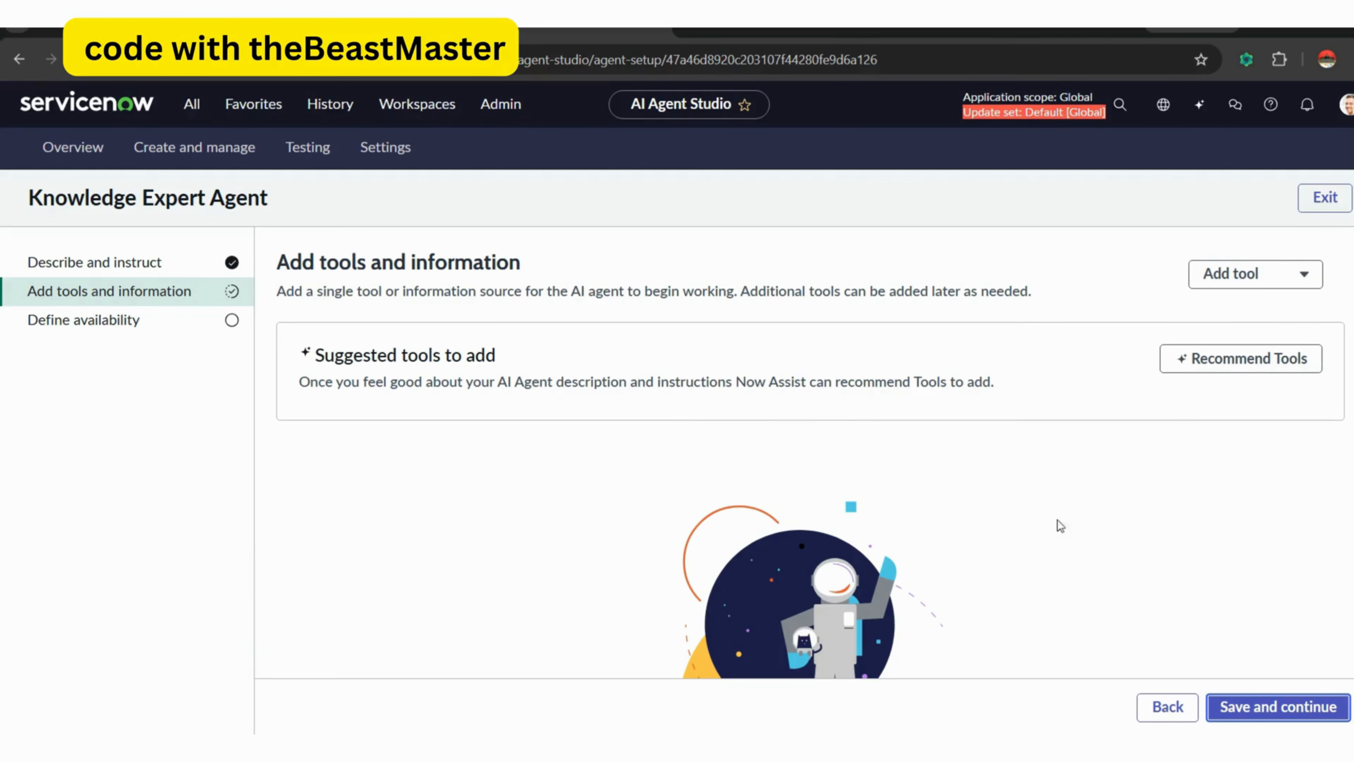
click(1261, 706)
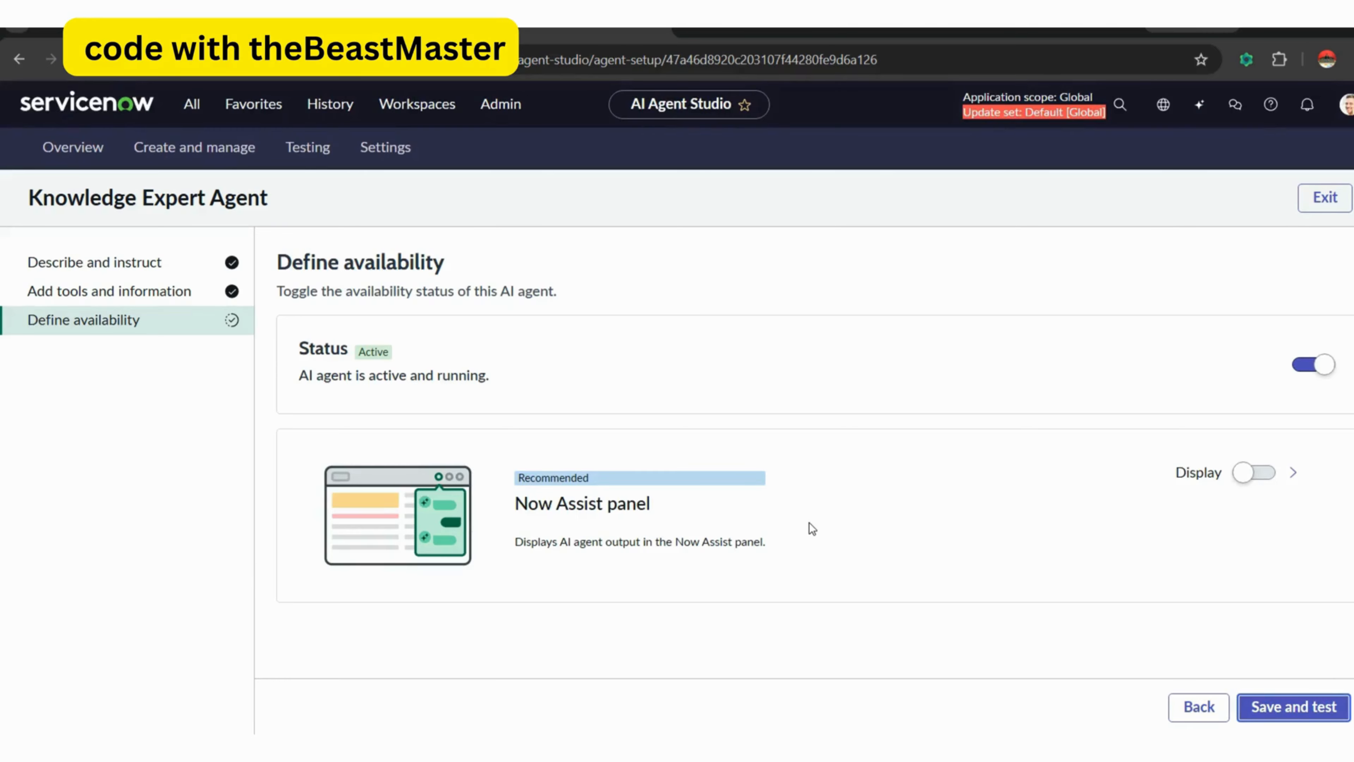
click(1264, 474)
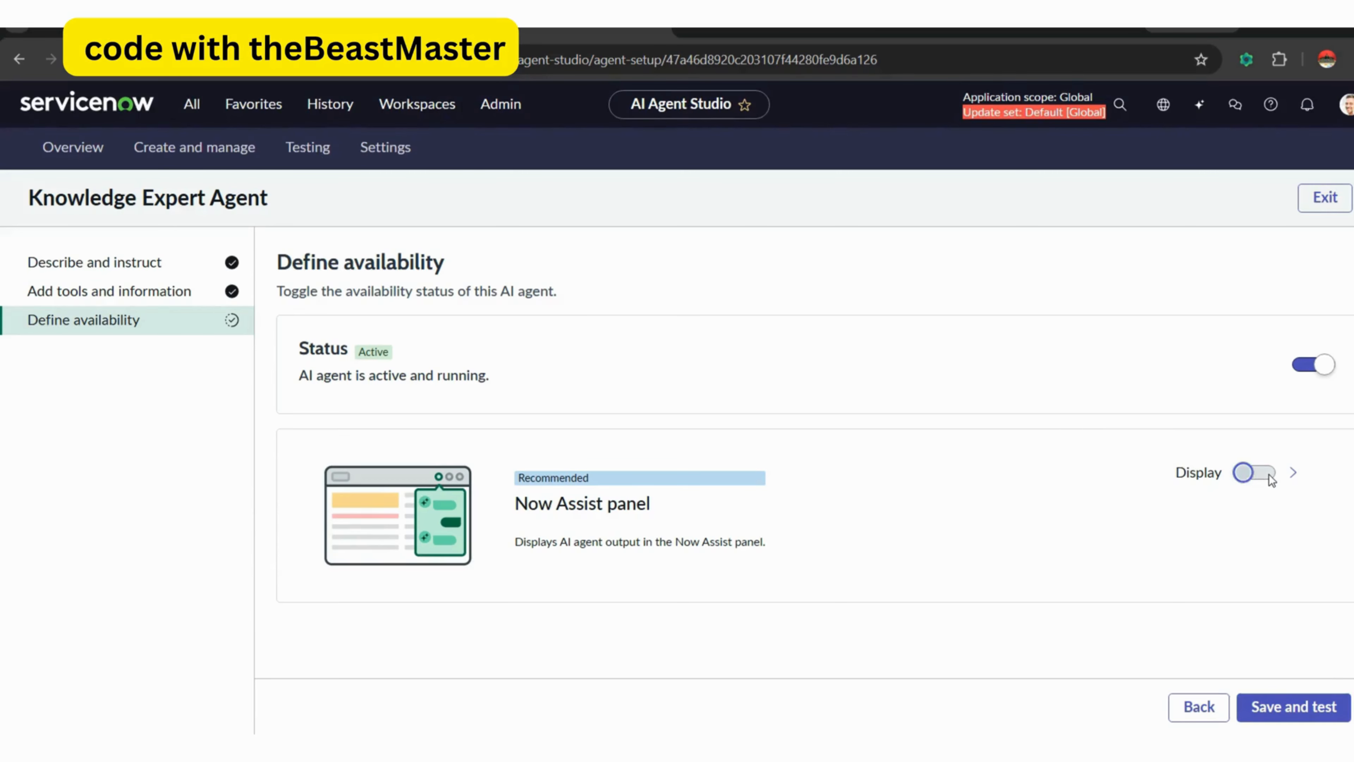
click(1297, 704)
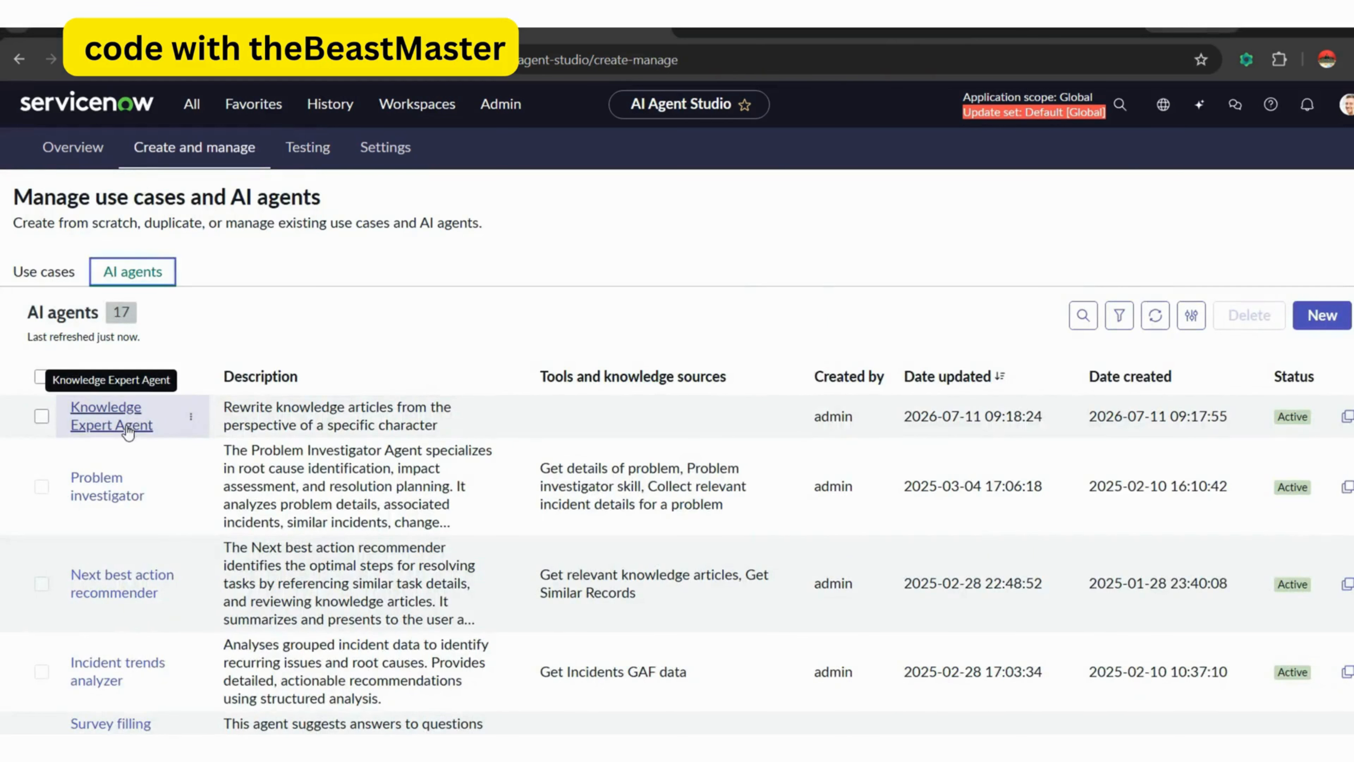
Reopen the Knowledge Expert Agent for editing and go to its tools and information.
click(105, 411)
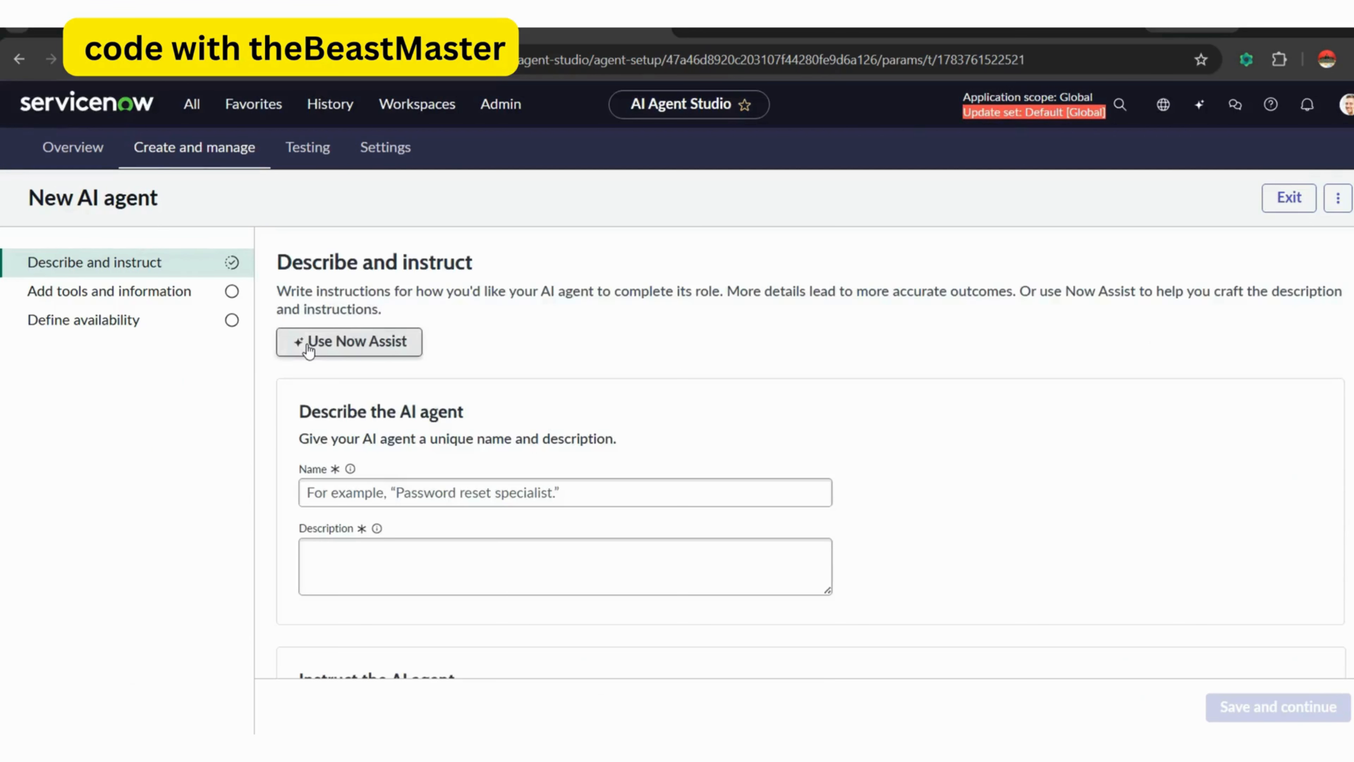
click(350, 343)
scroll(914, 385, down, 1)
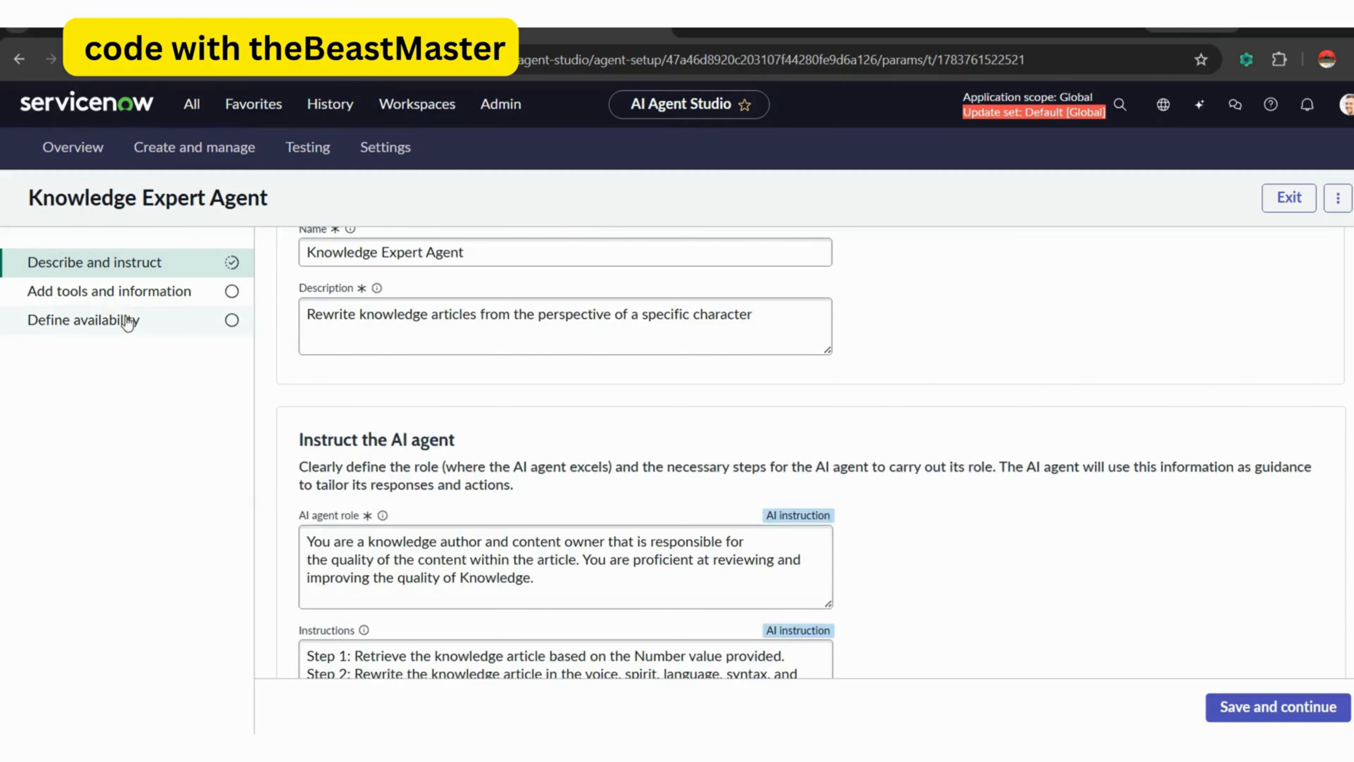
click(107, 293)
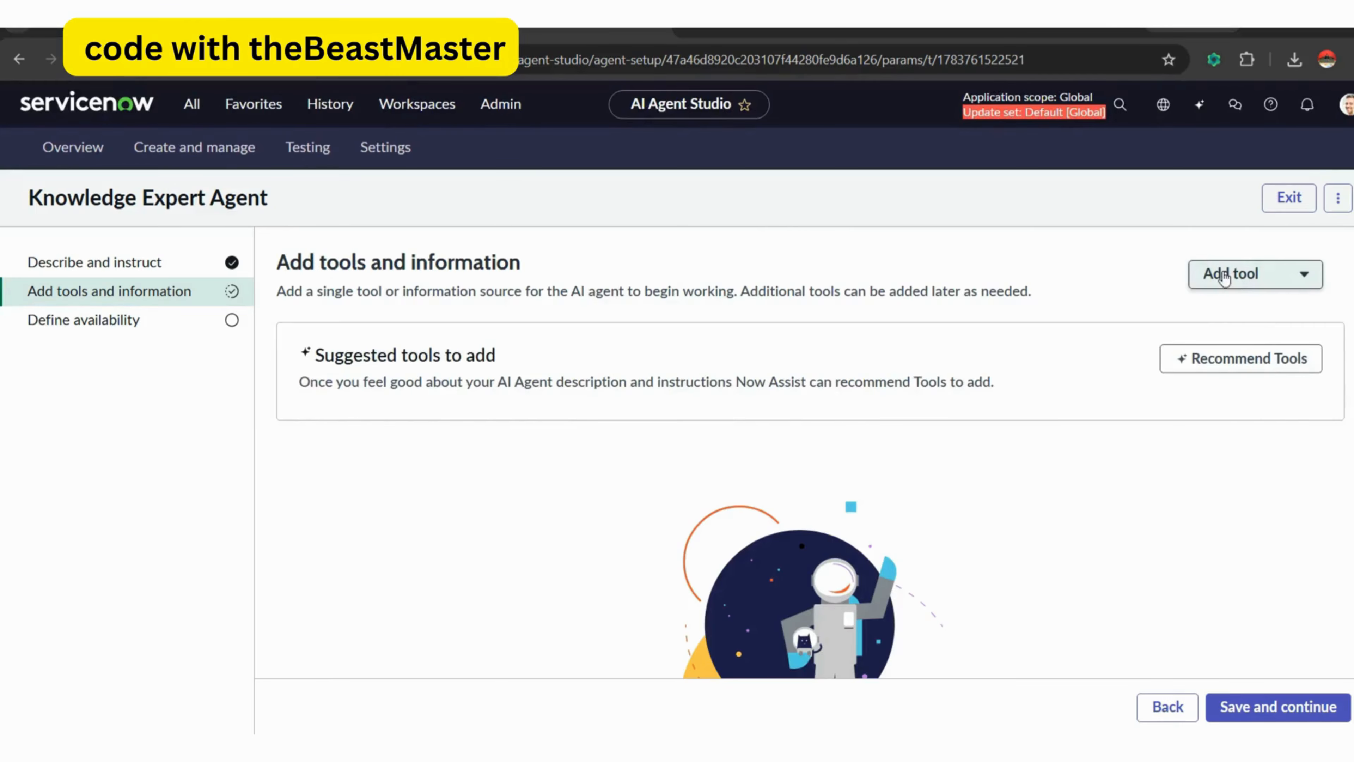
Start a script tool named "Get knowledge article" that gets the article body, with a "number" input described as "Knowledge article number".
click(1273, 273)
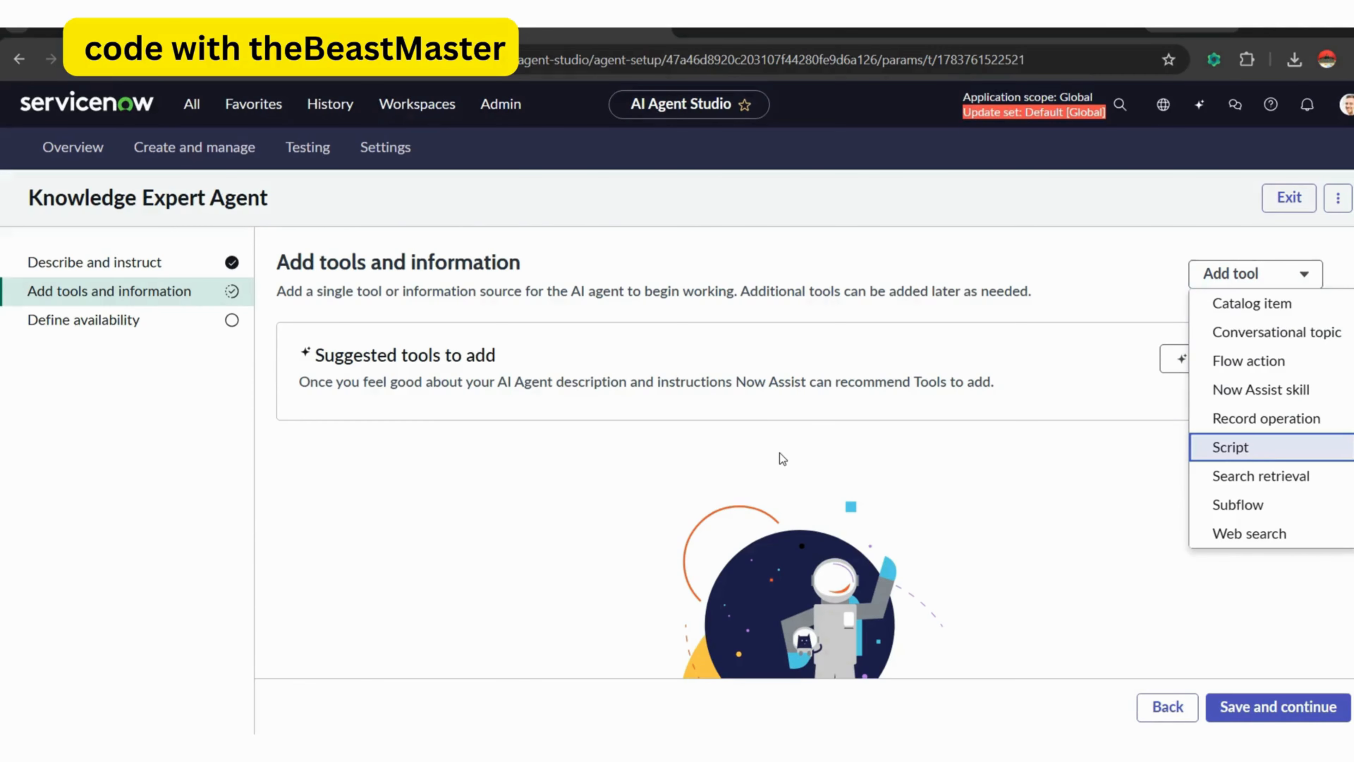
key(Return)
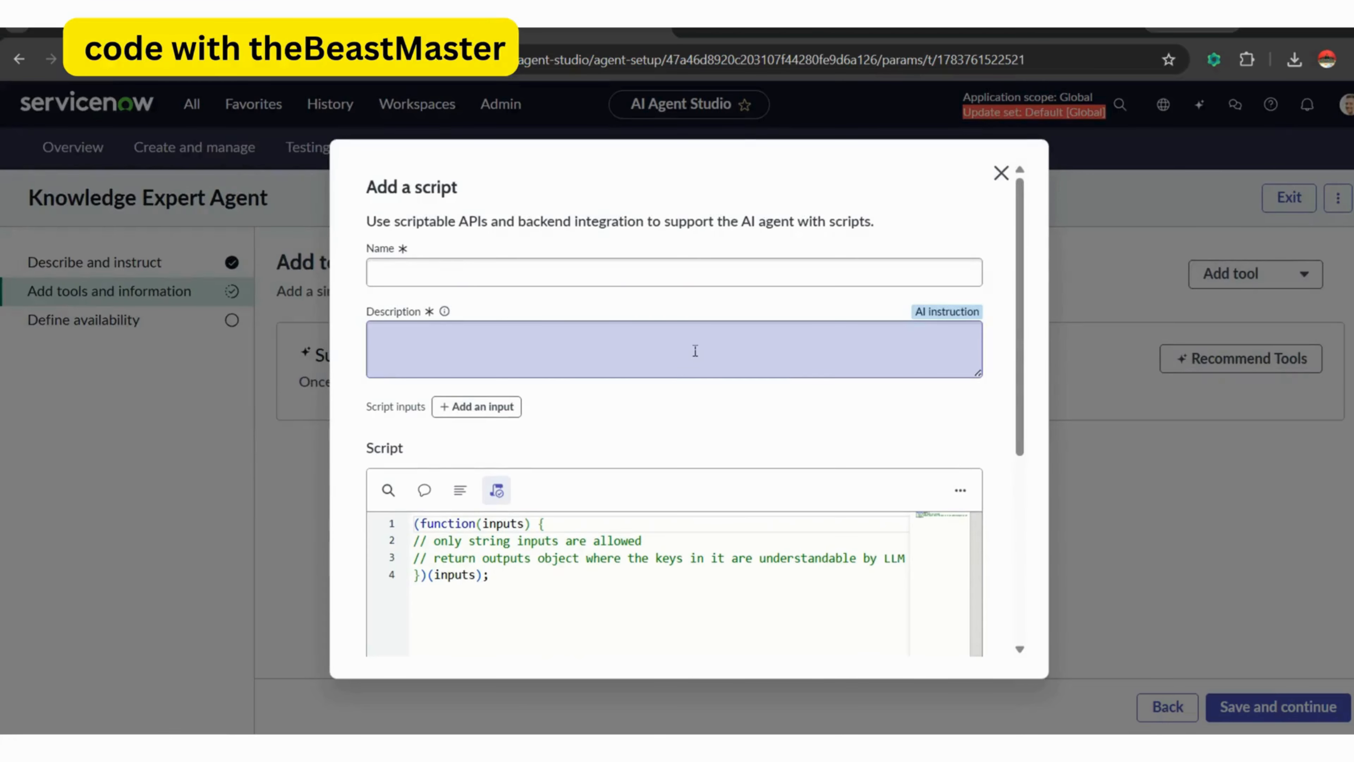
click(581, 268)
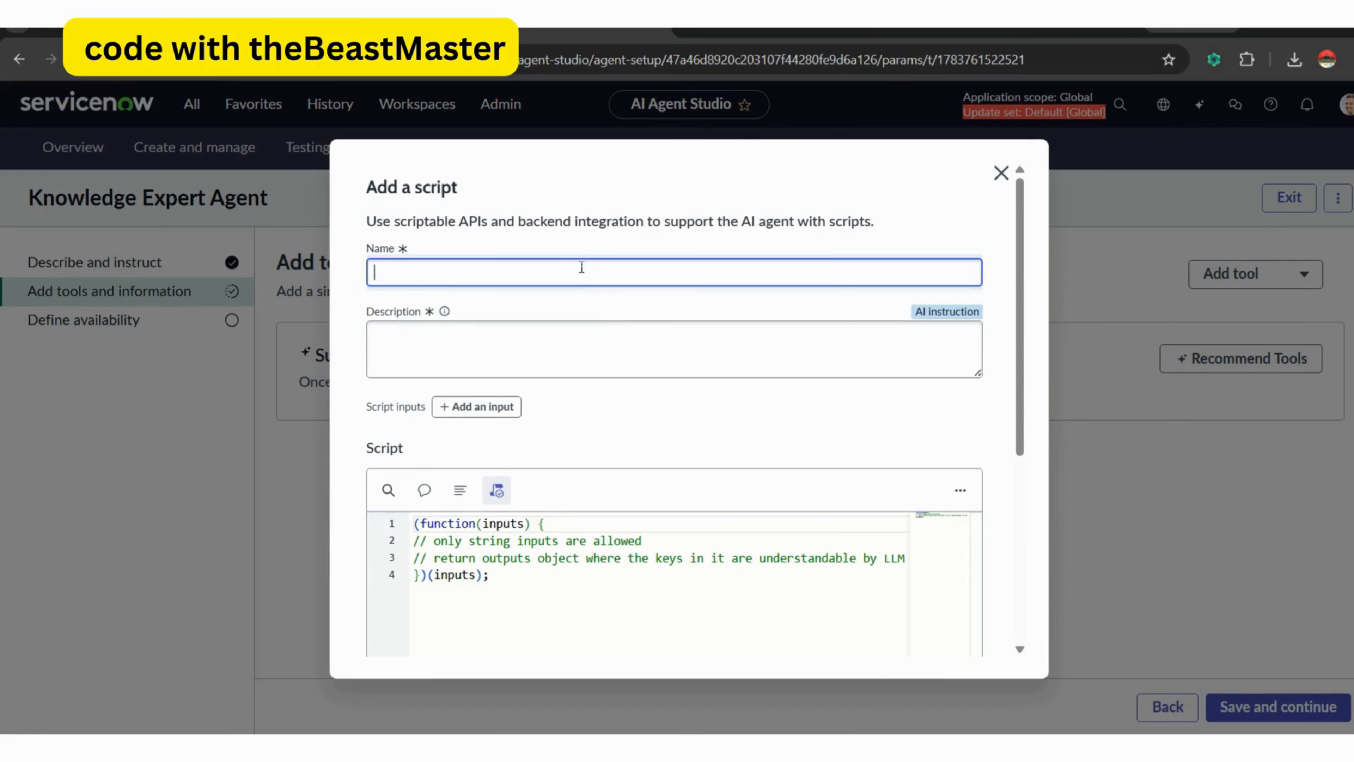
text(Get kno)
text(we)
text(ledge a)
text(rticle)
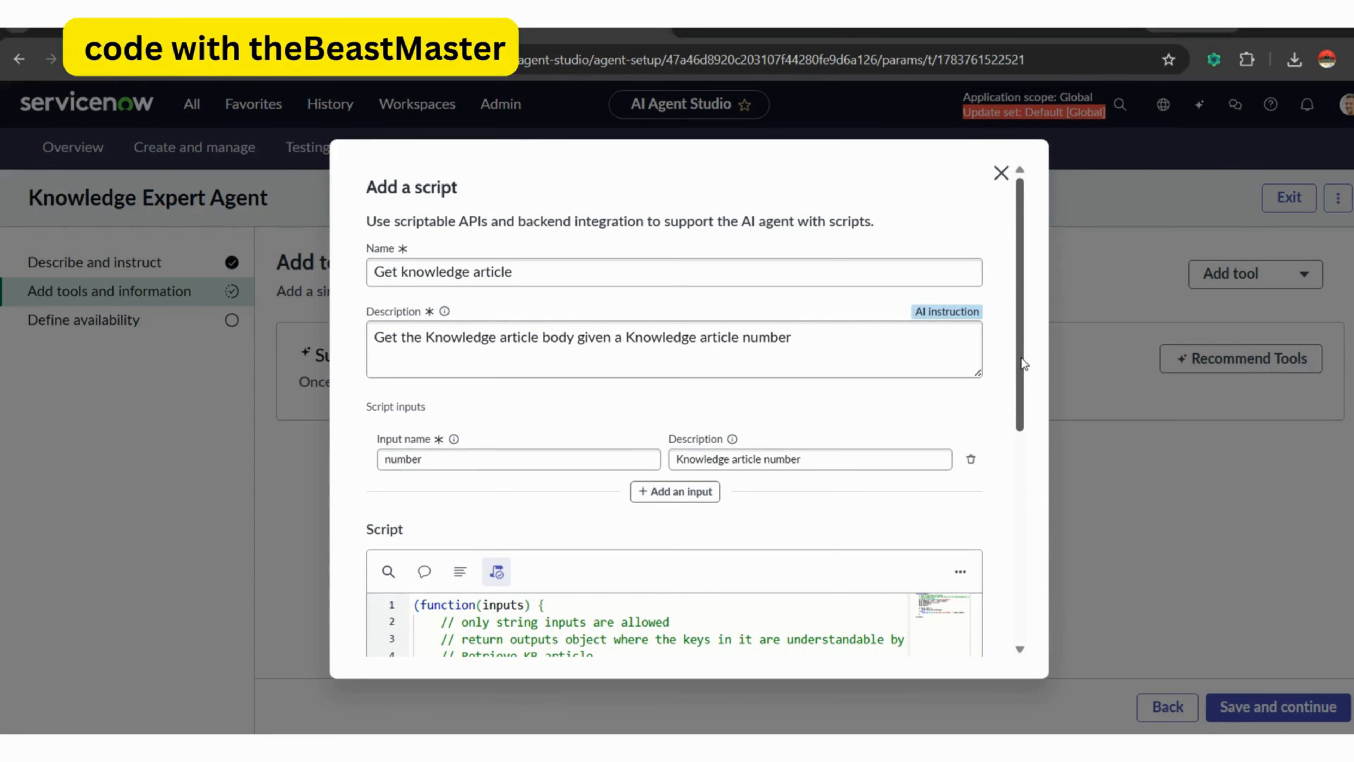
Check the kb_knowledge lookup script and add the tool with Autonomous execution, display output No and output transformation None.
drag(1021, 358, 1017, 483)
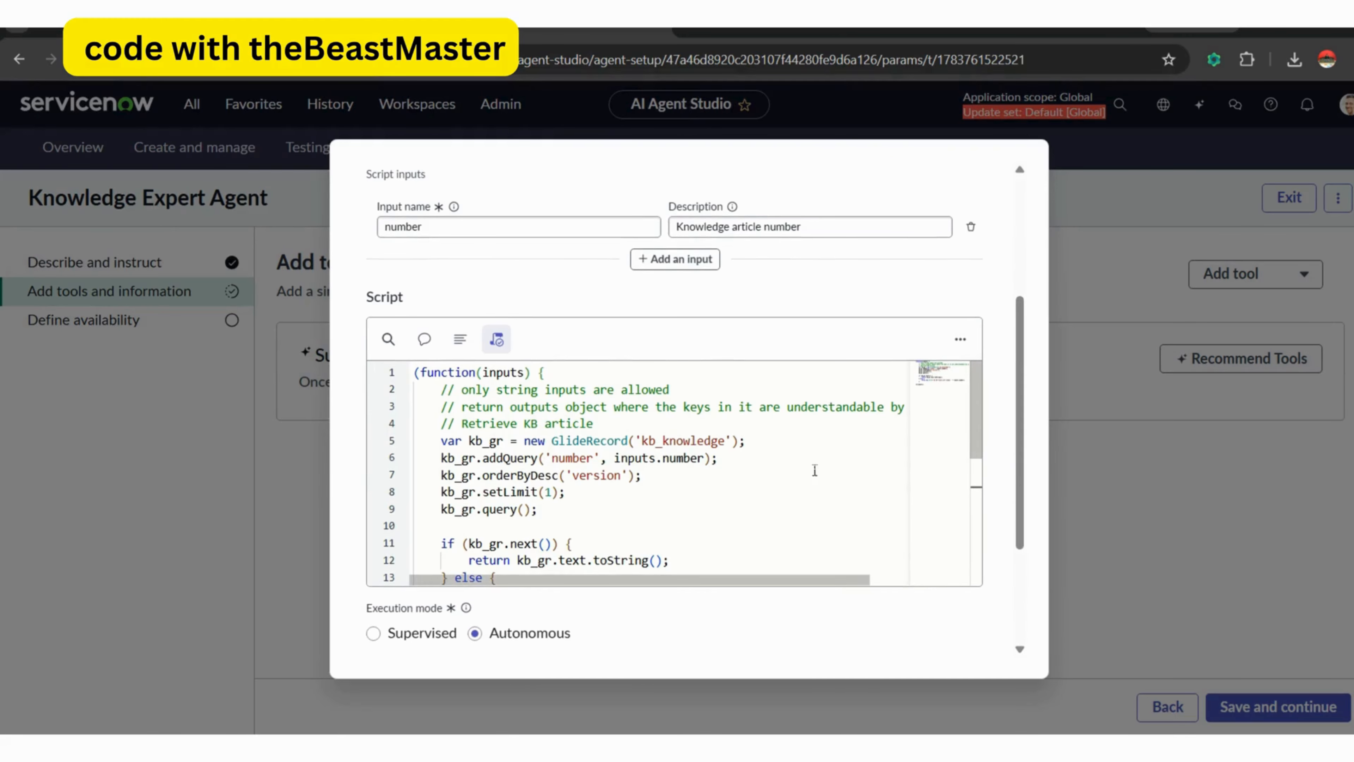
double_click(685, 460)
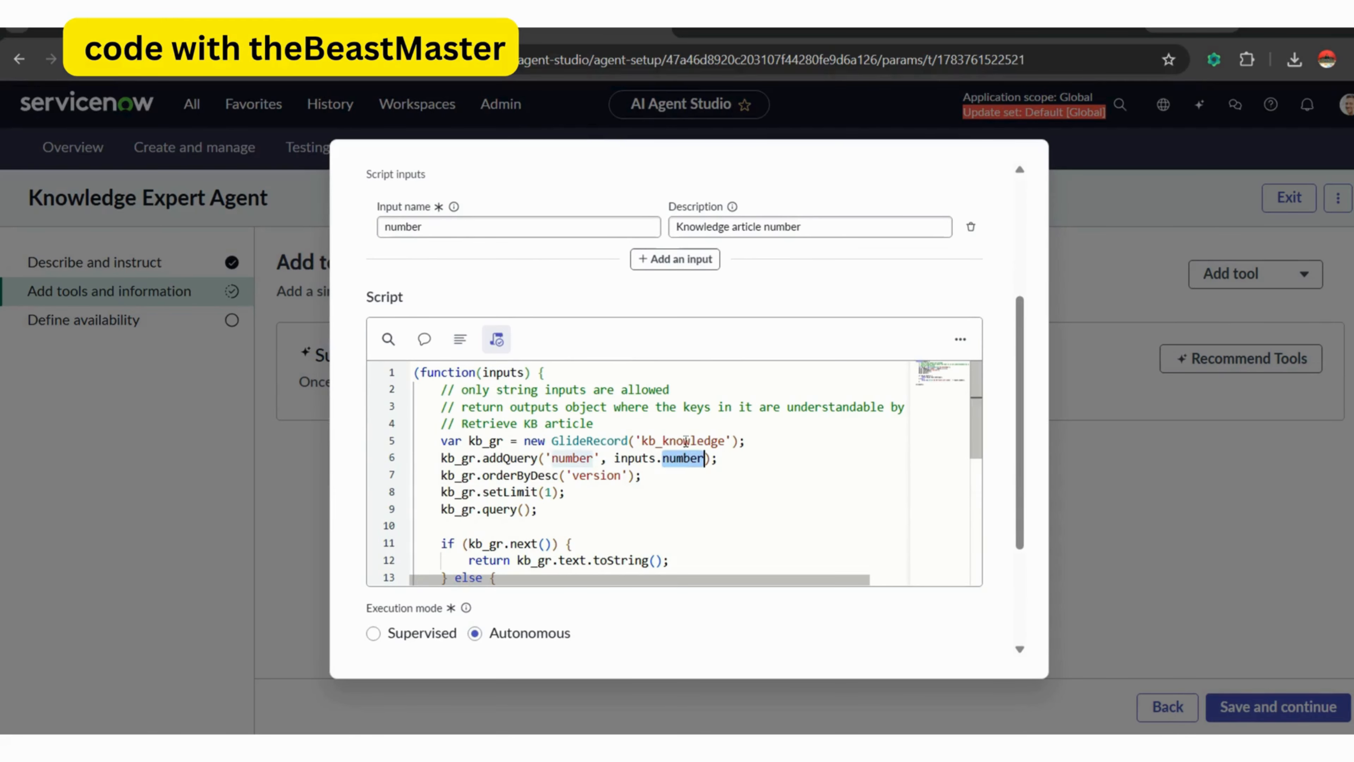
double_click(687, 440)
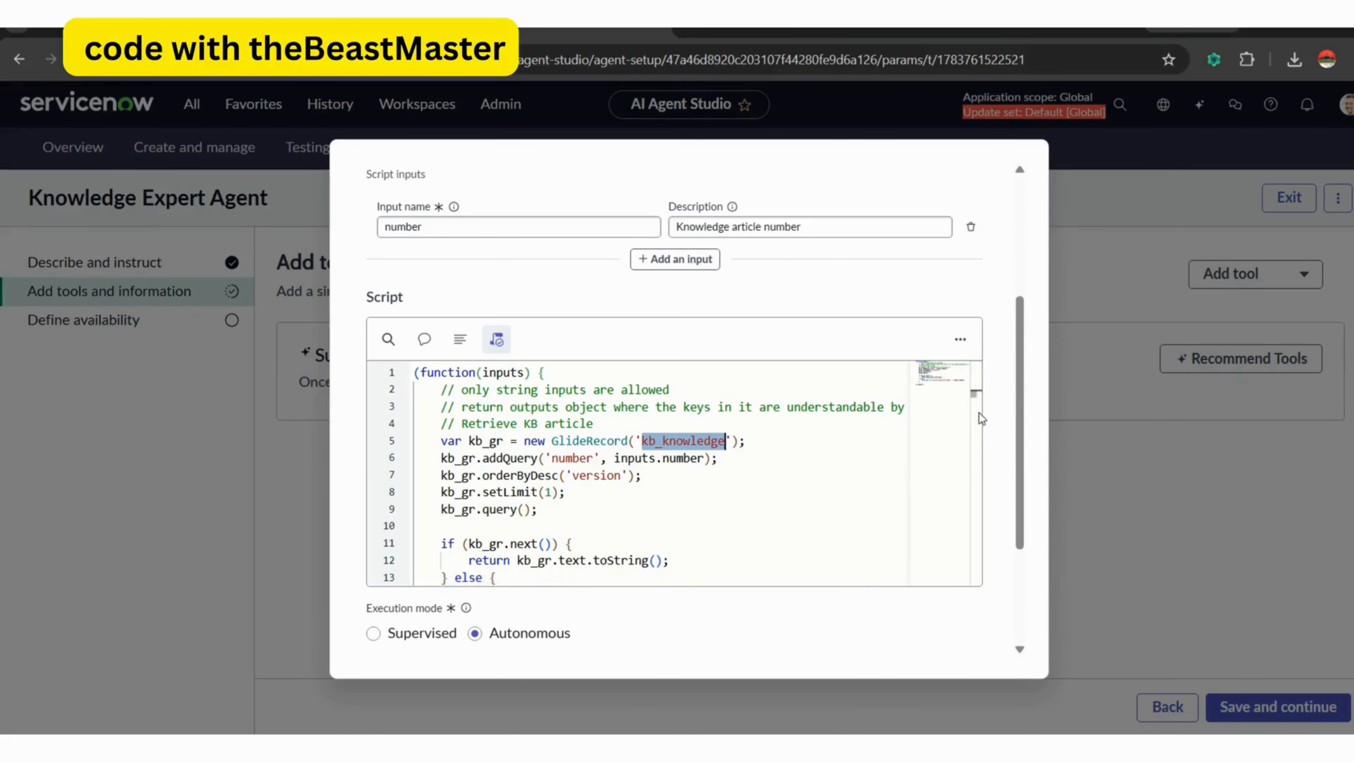
scroll(804, 455, down, 3)
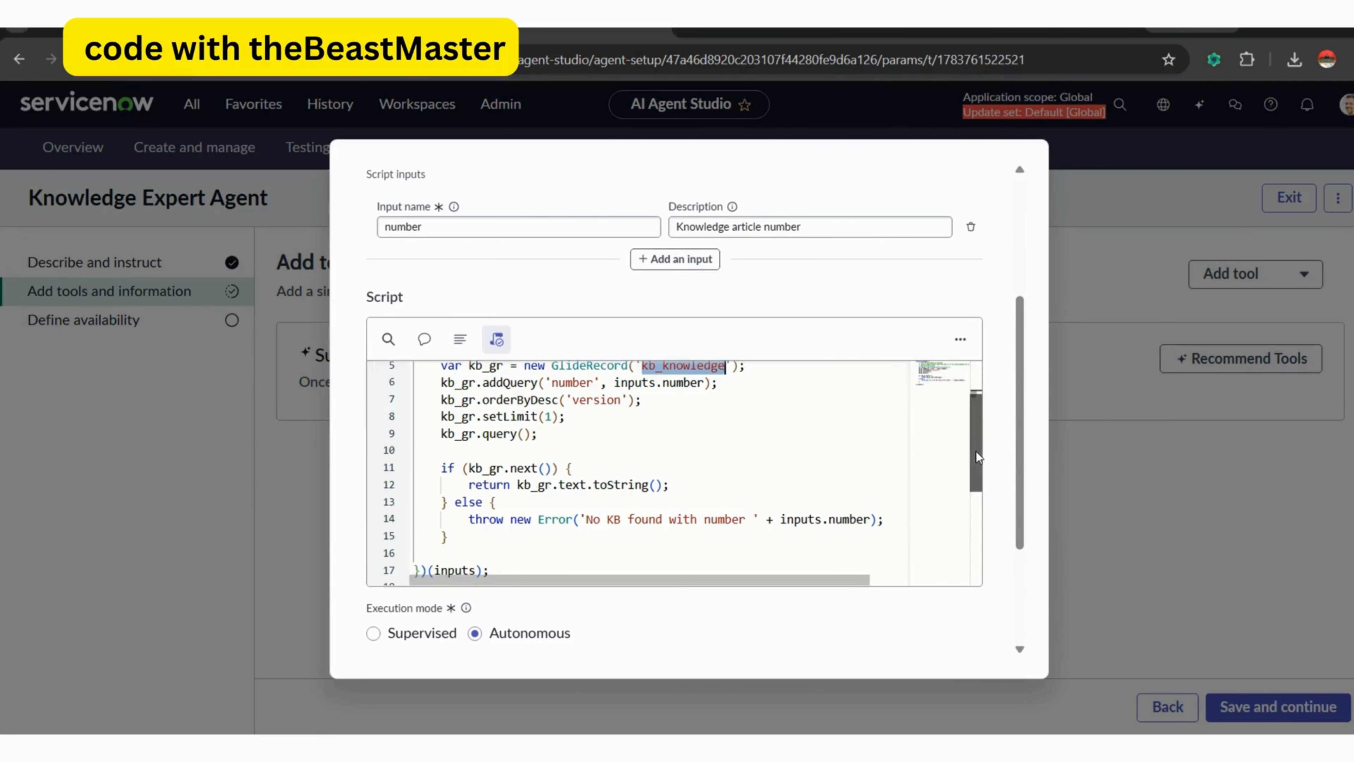
drag(979, 457, 1020, 569)
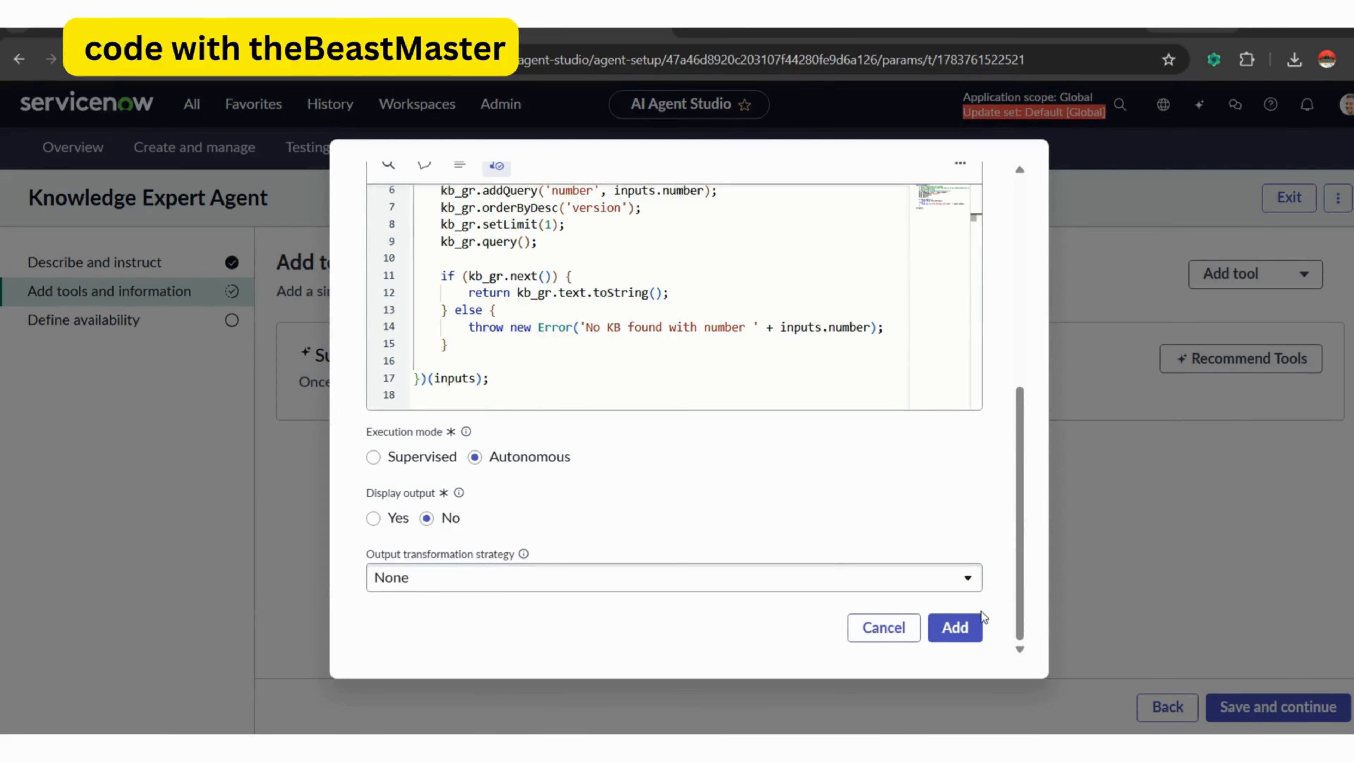
click(966, 634)
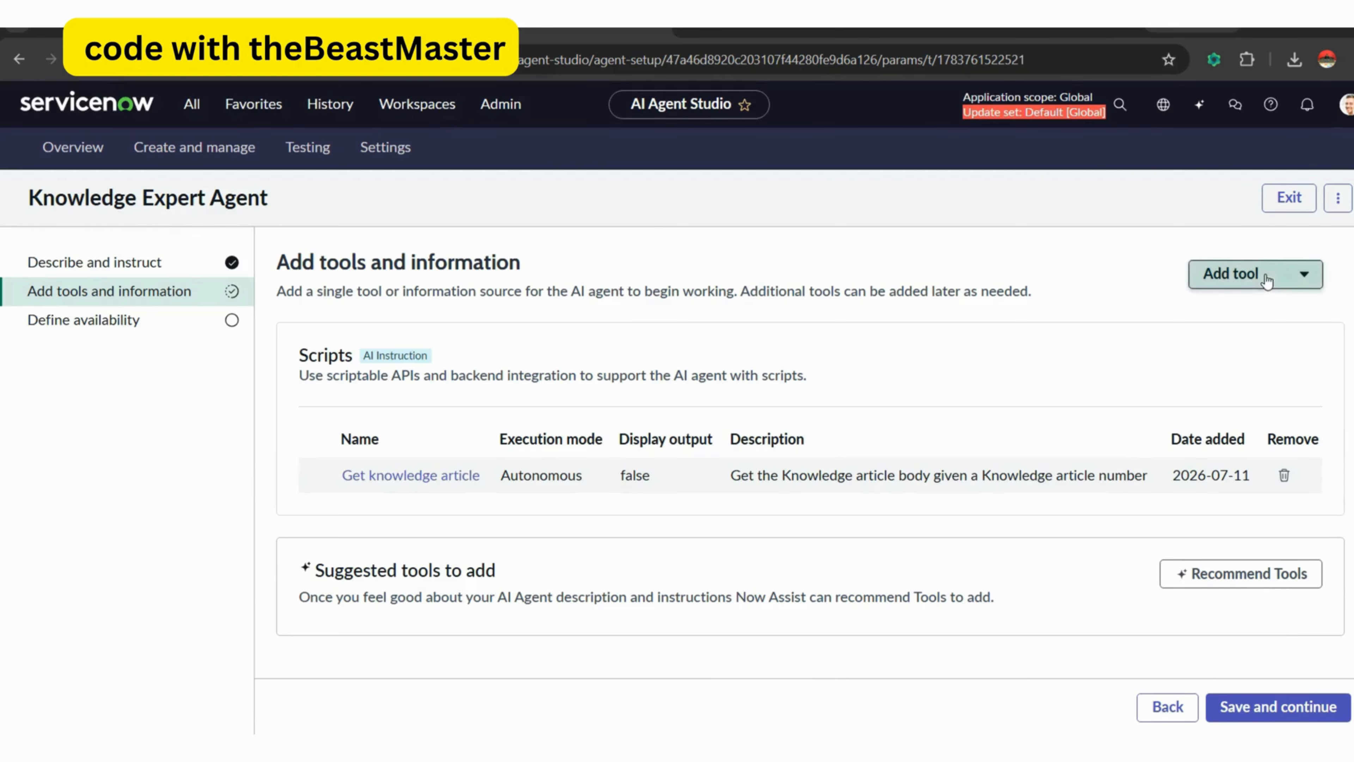
Start a script tool named "update knowledge article" that updates the article with the given number, with "number" and "article_body" inputs.
click(1250, 274)
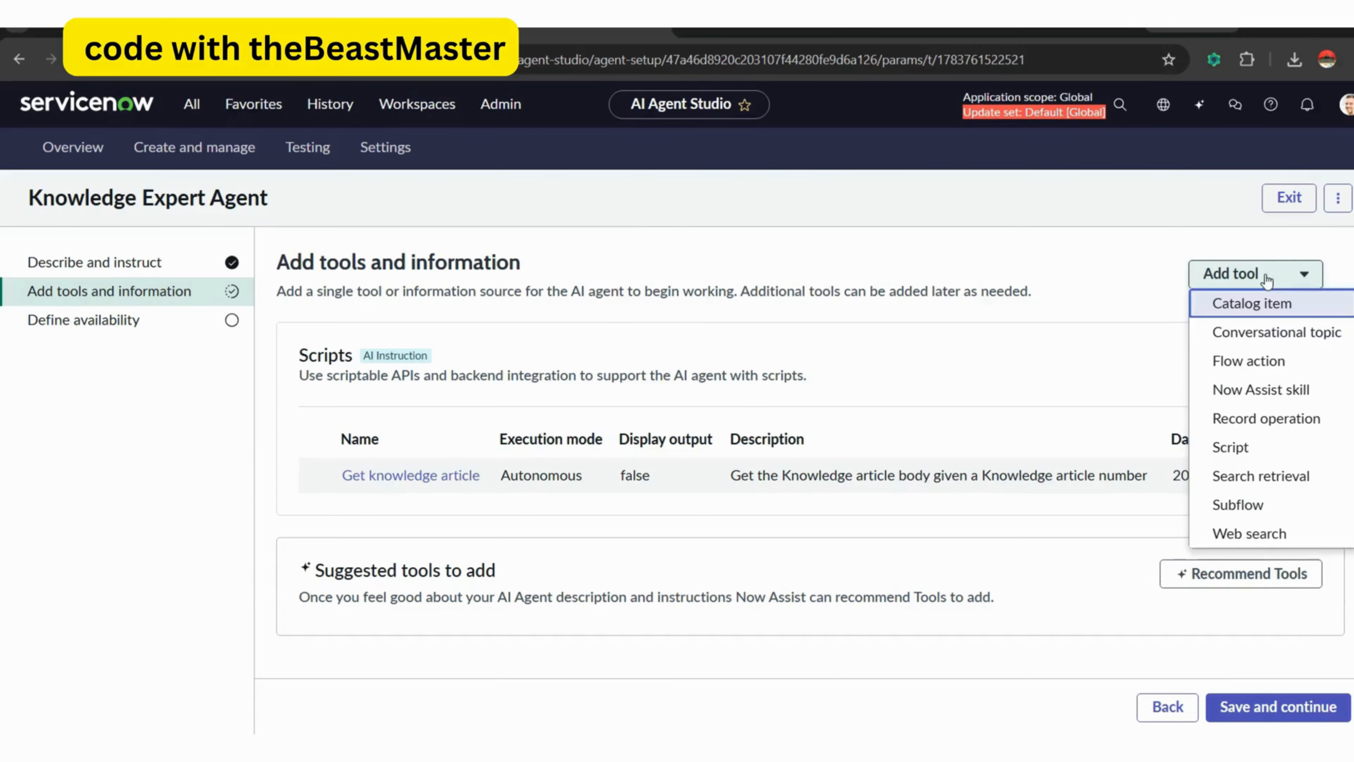
click(1241, 448)
click(602, 354)
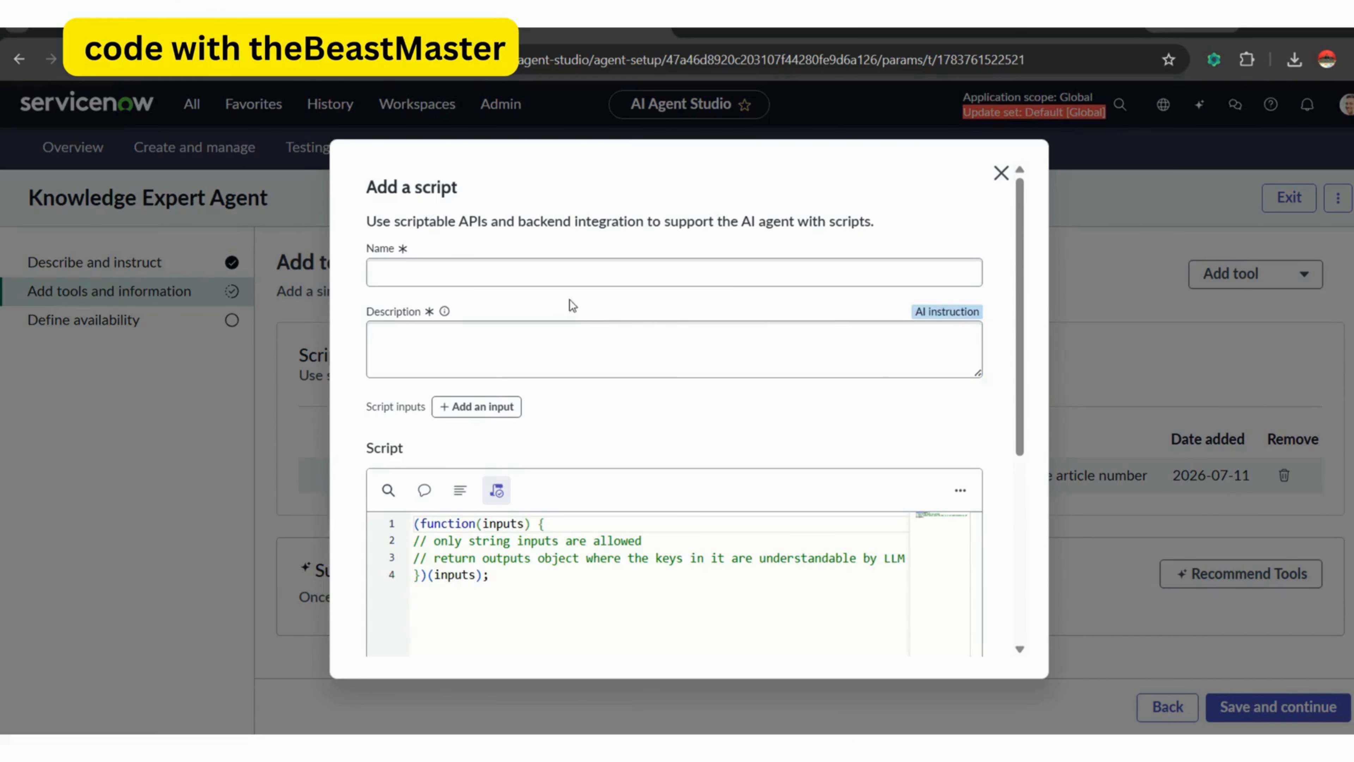
click(561, 270)
text(update)
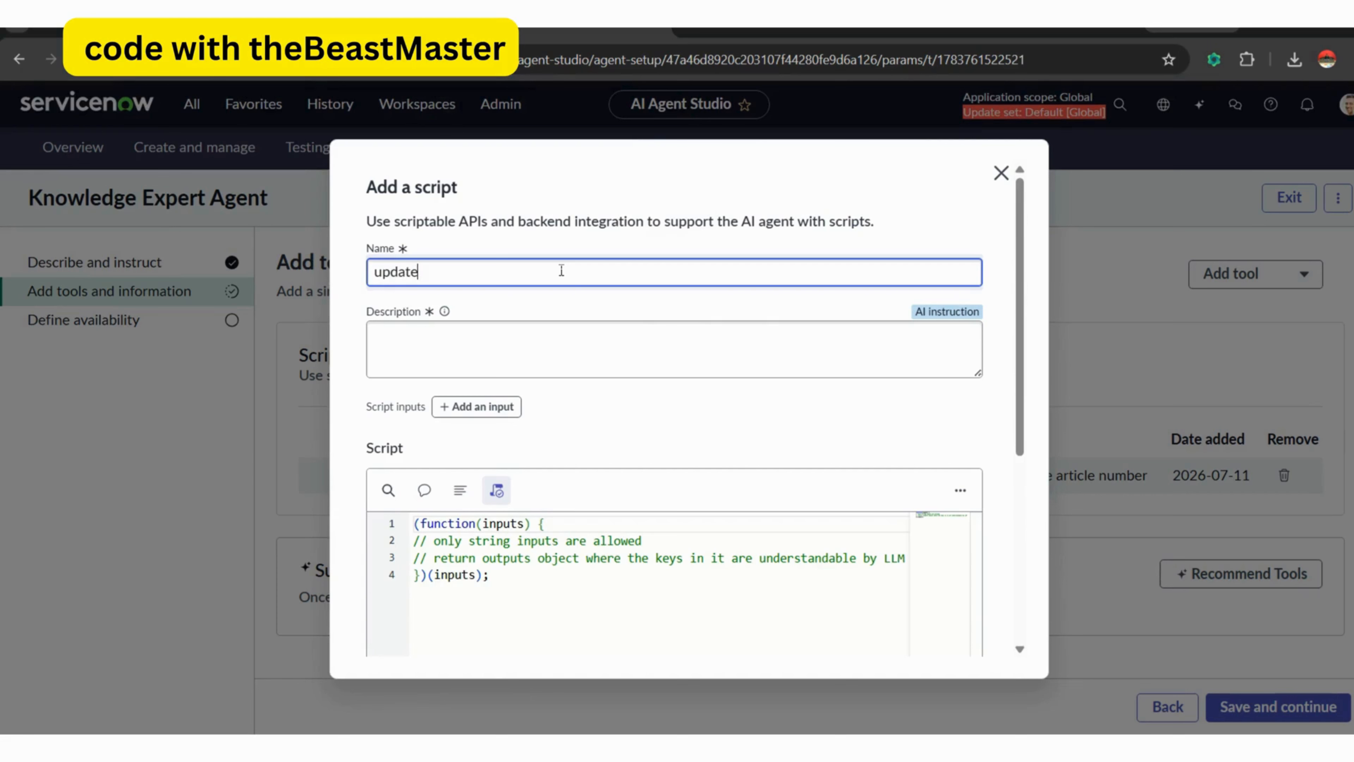
text( knowledge article)
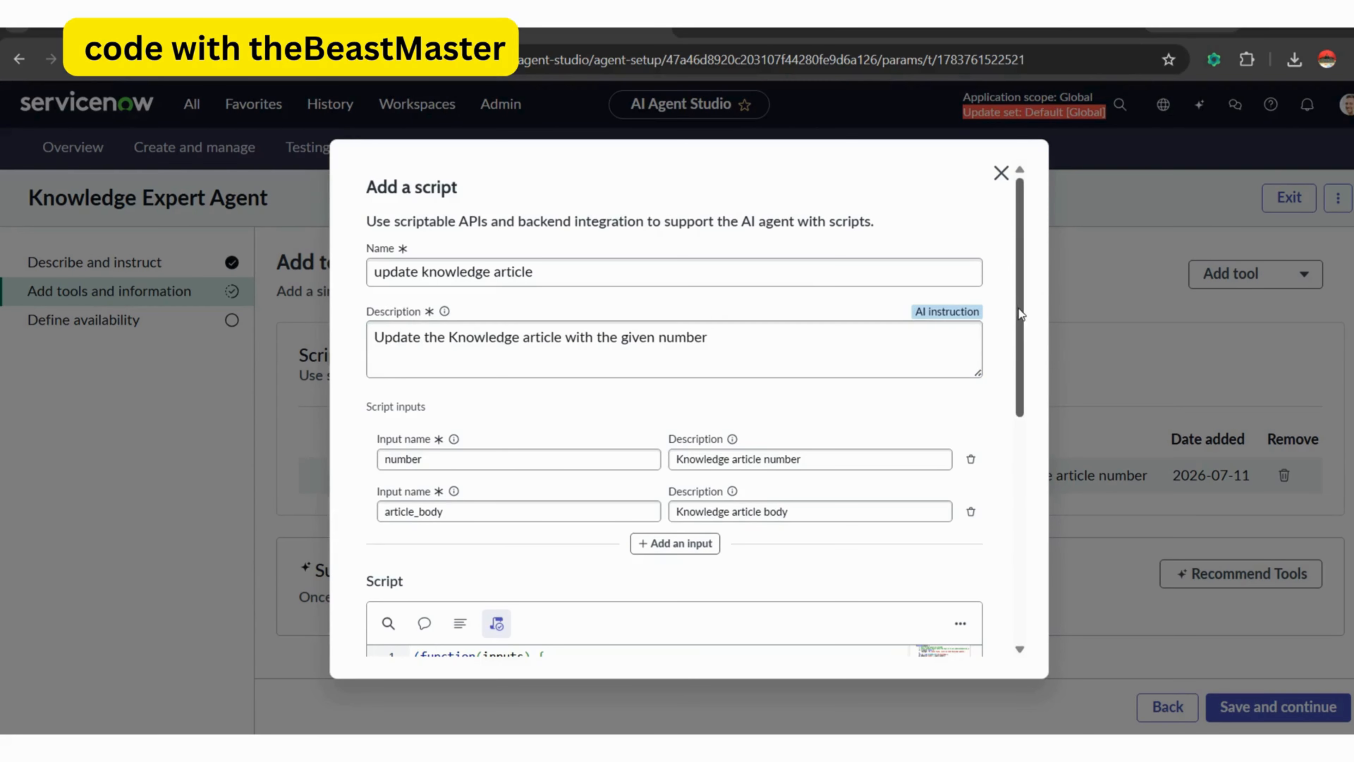
Examine the new tool's script inputs and its kb_knowledge update script, including the else branches and their returned messages.
drag(1018, 313, 1018, 397)
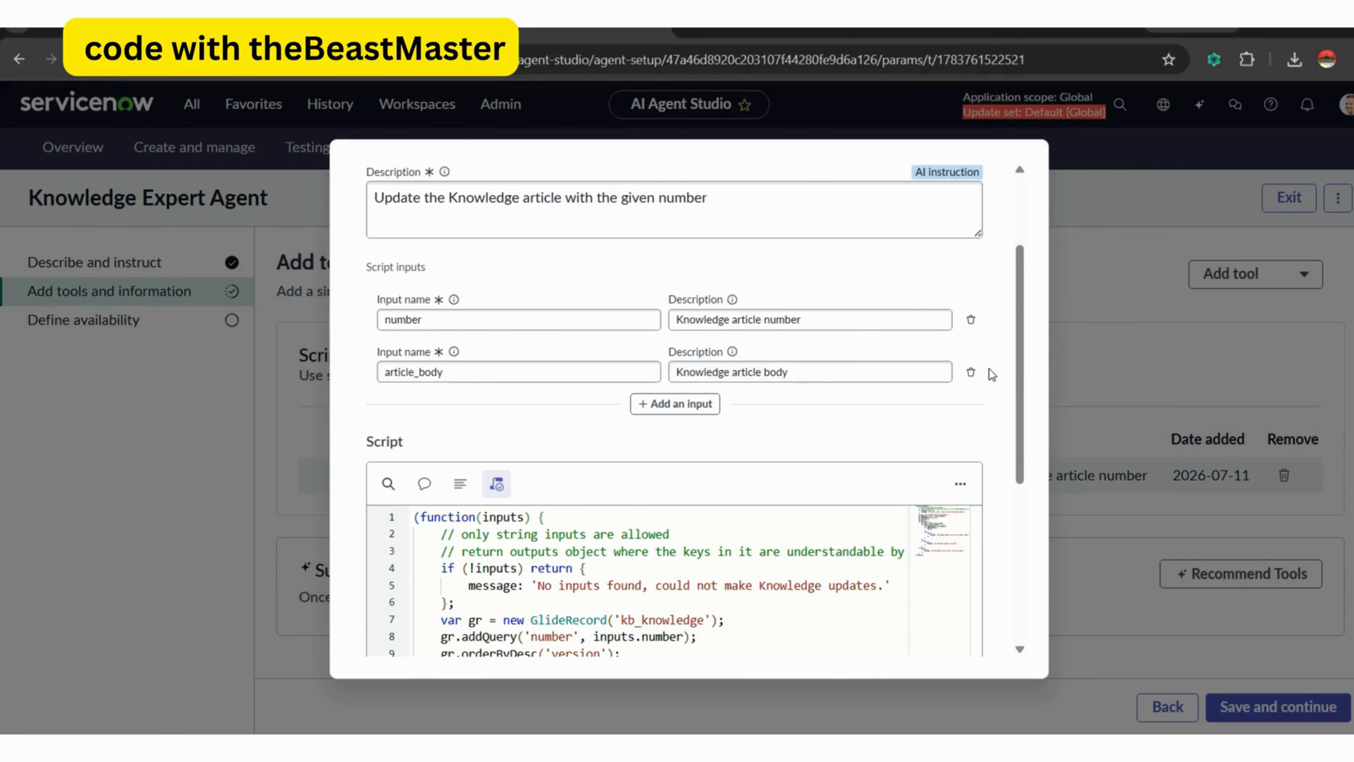
scroll(1022, 379, down, 4)
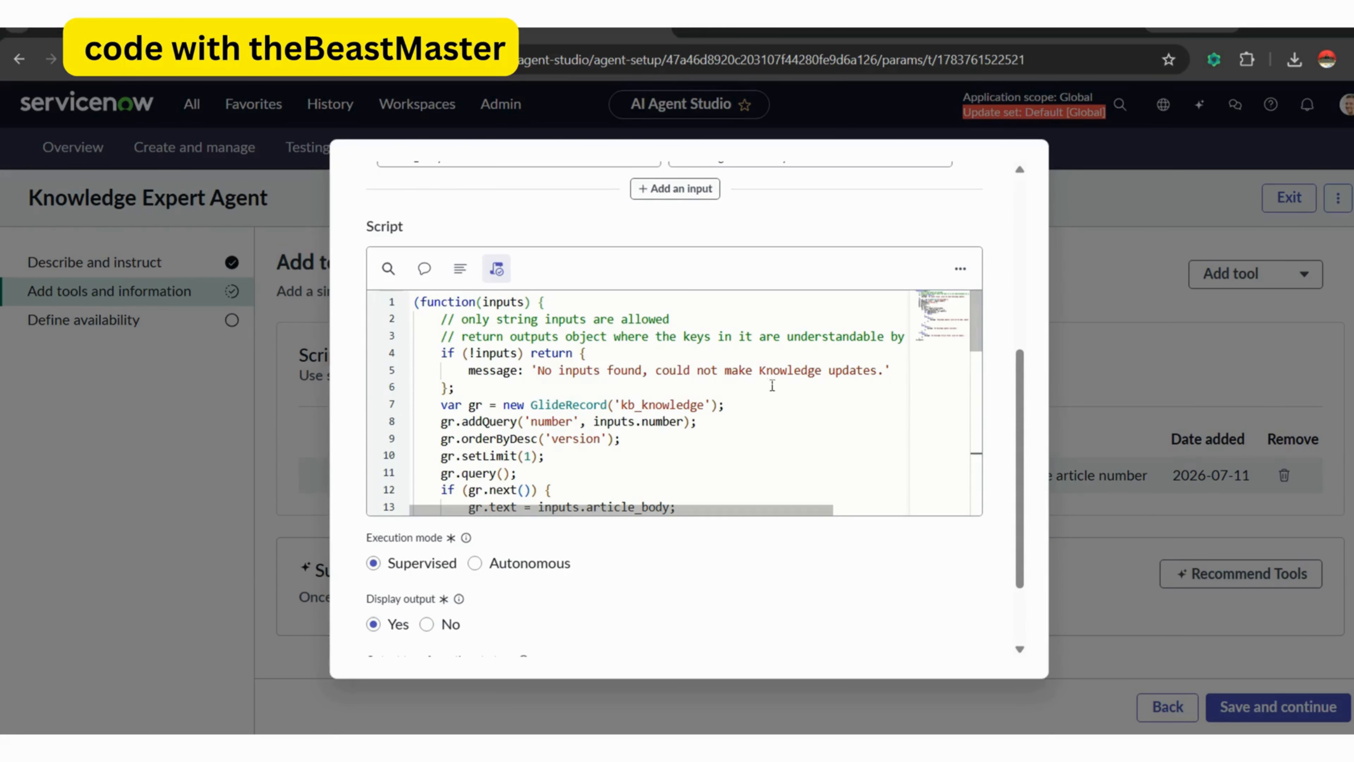
scroll(976, 347, down, 2)
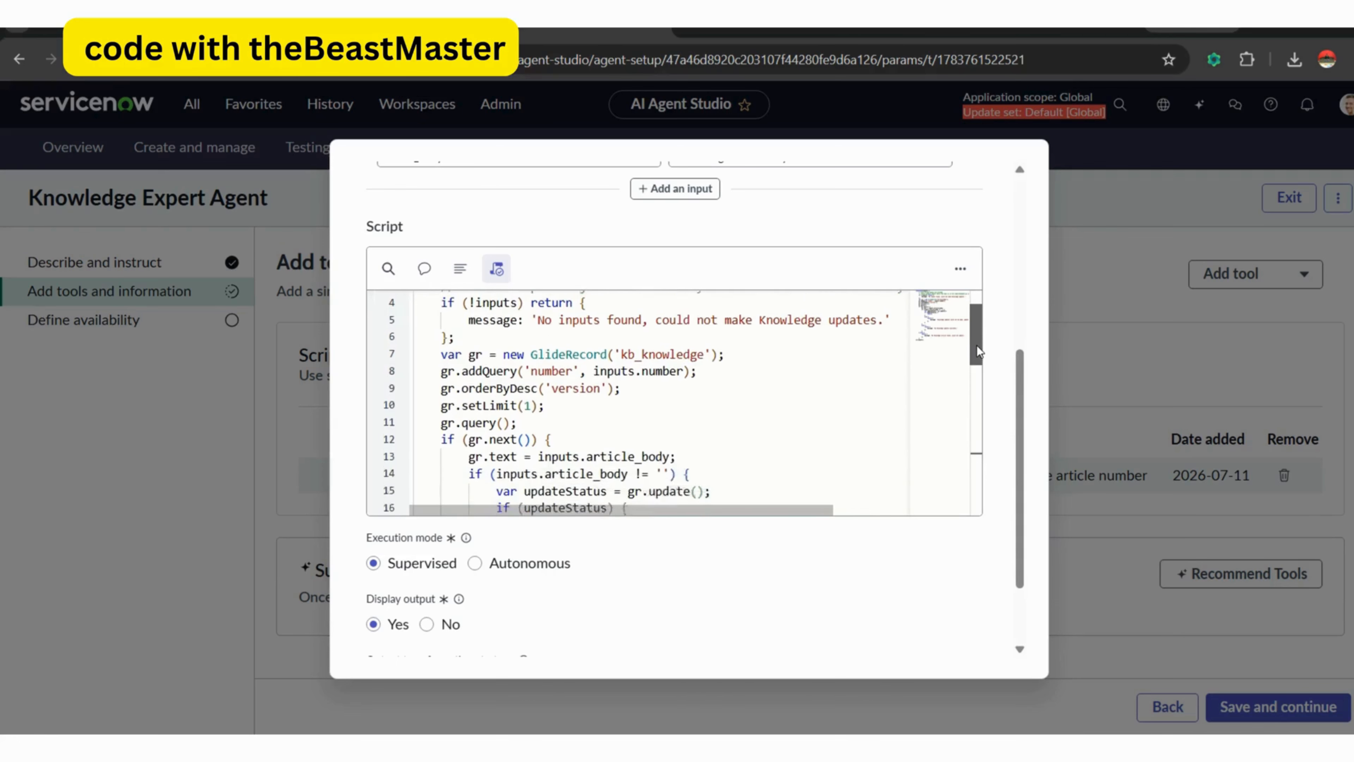
drag(977, 351, 977, 374)
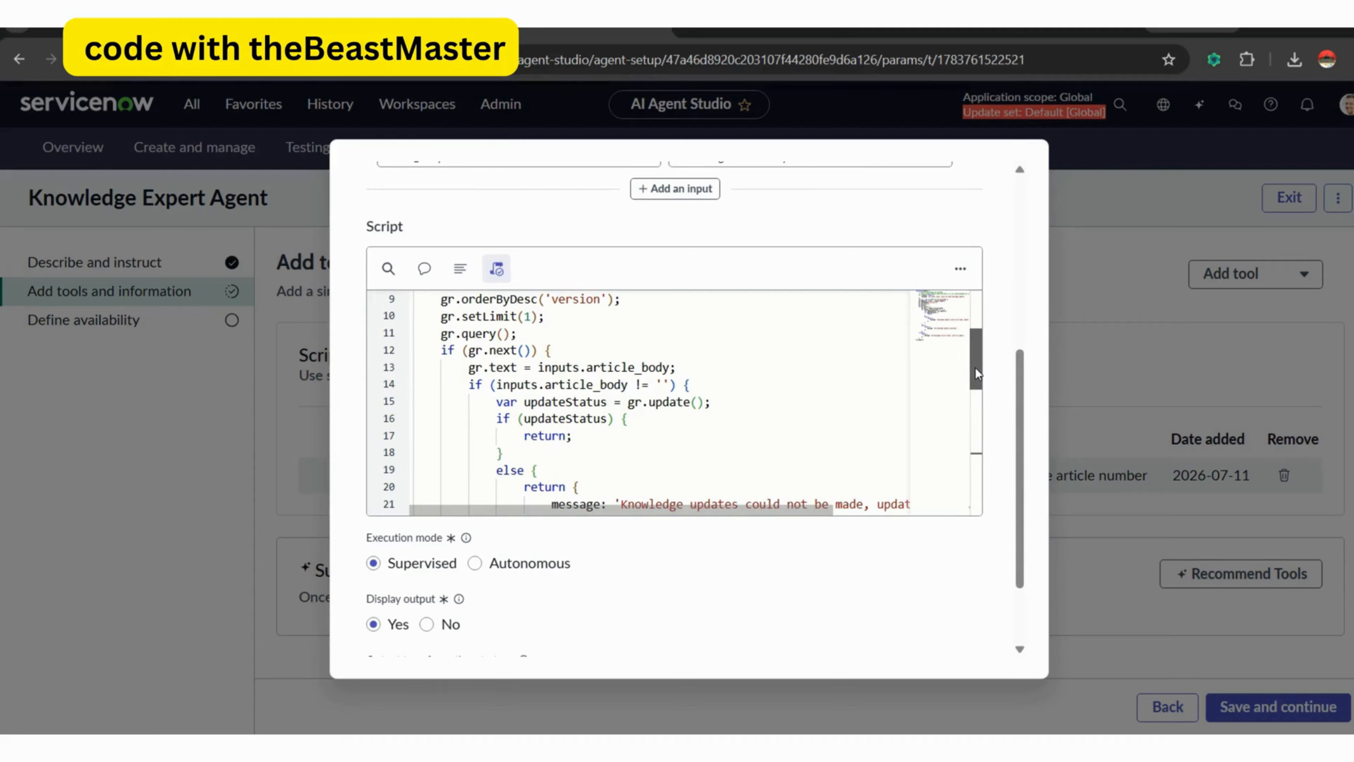
drag(978, 373, 978, 392)
click(724, 326)
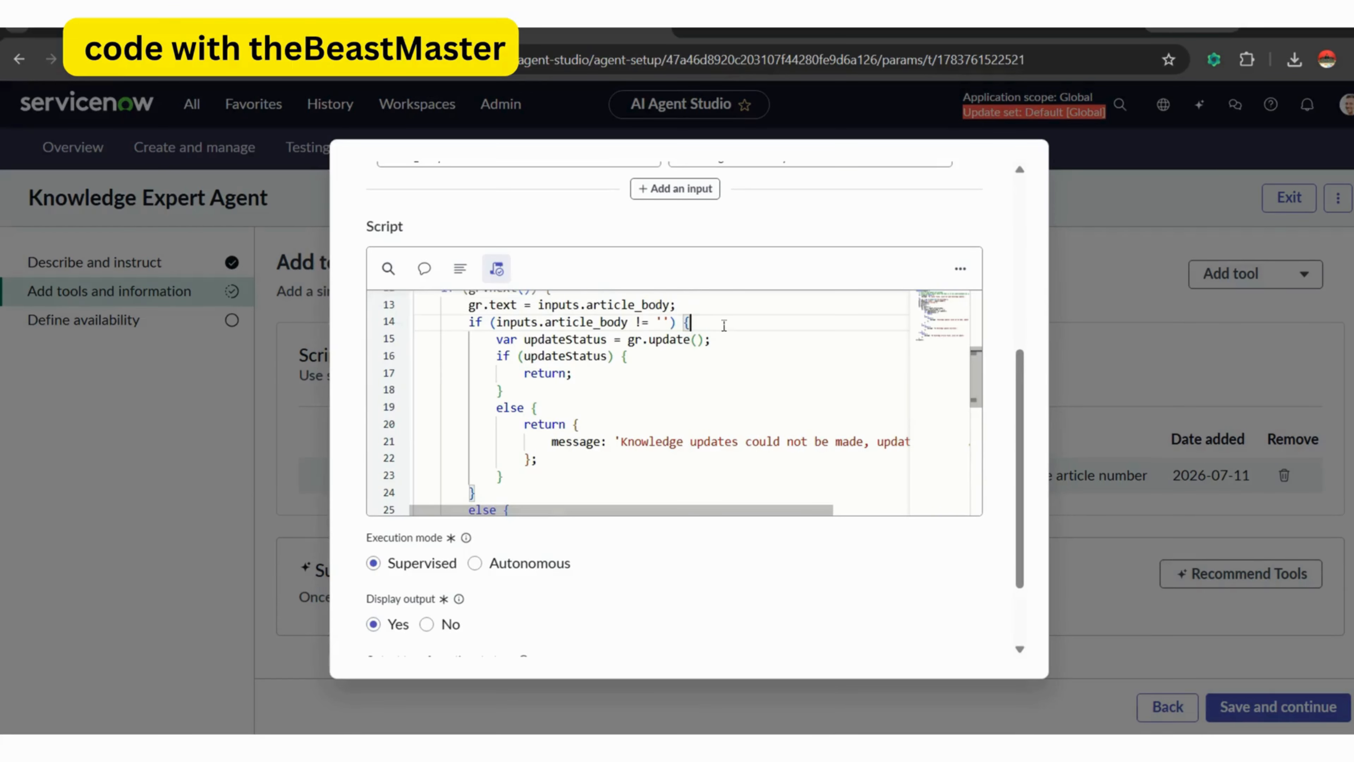
drag(978, 368, 977, 388)
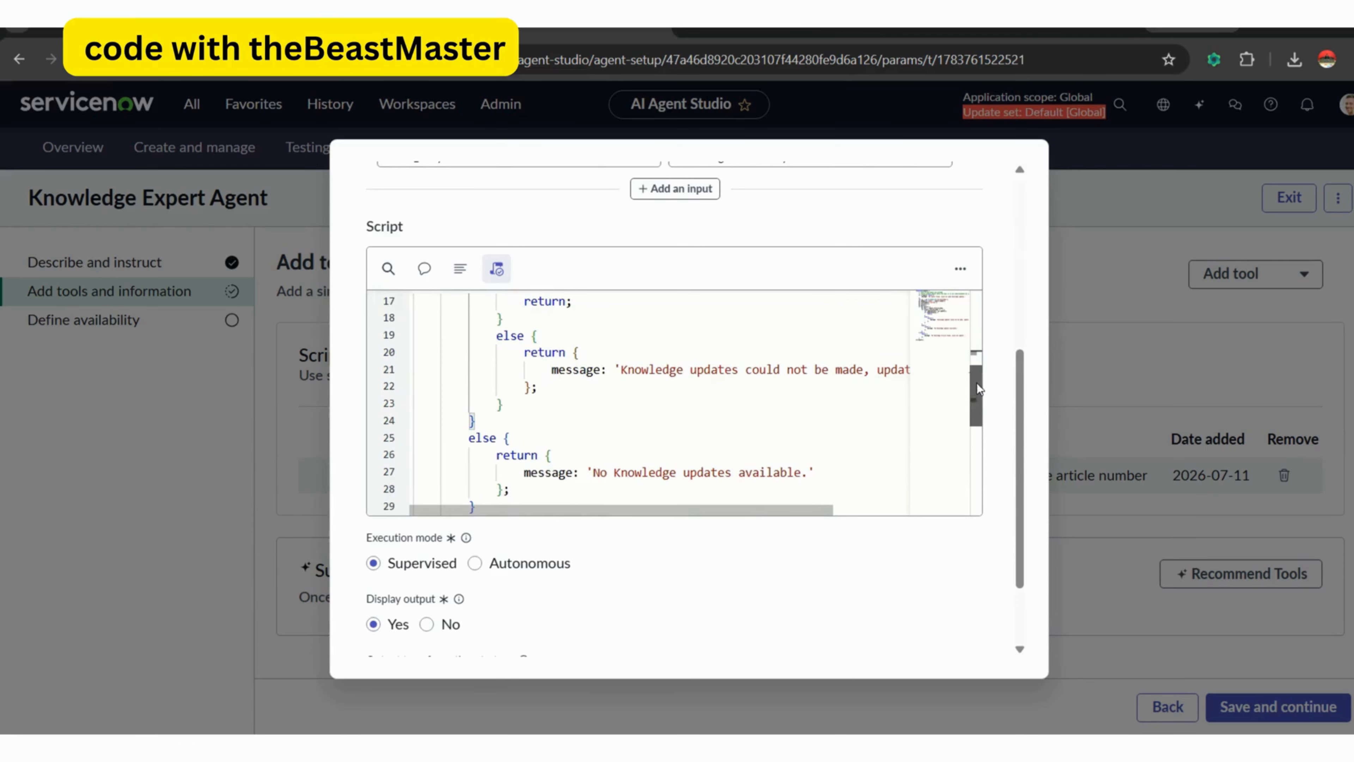
drag(792, 514, 736, 520)
drag(977, 394, 977, 448)
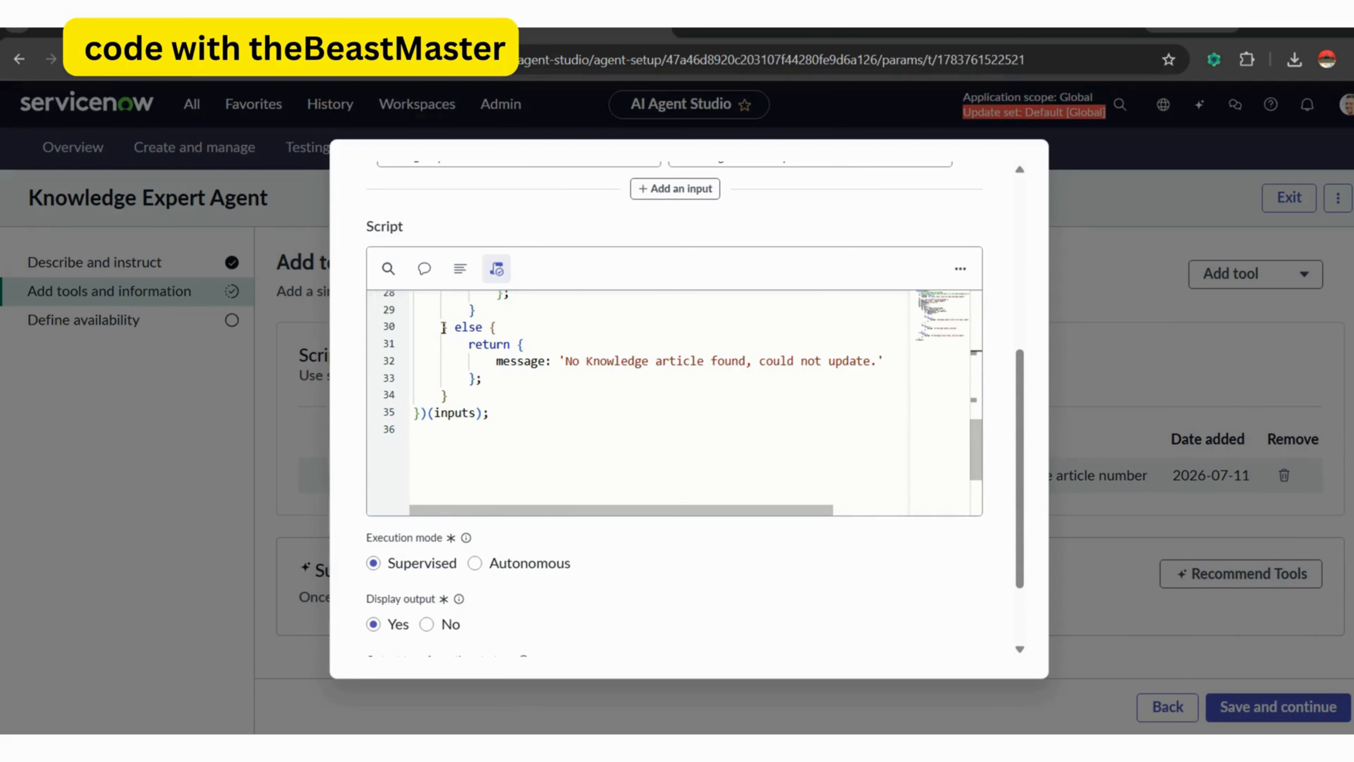
click(445, 328)
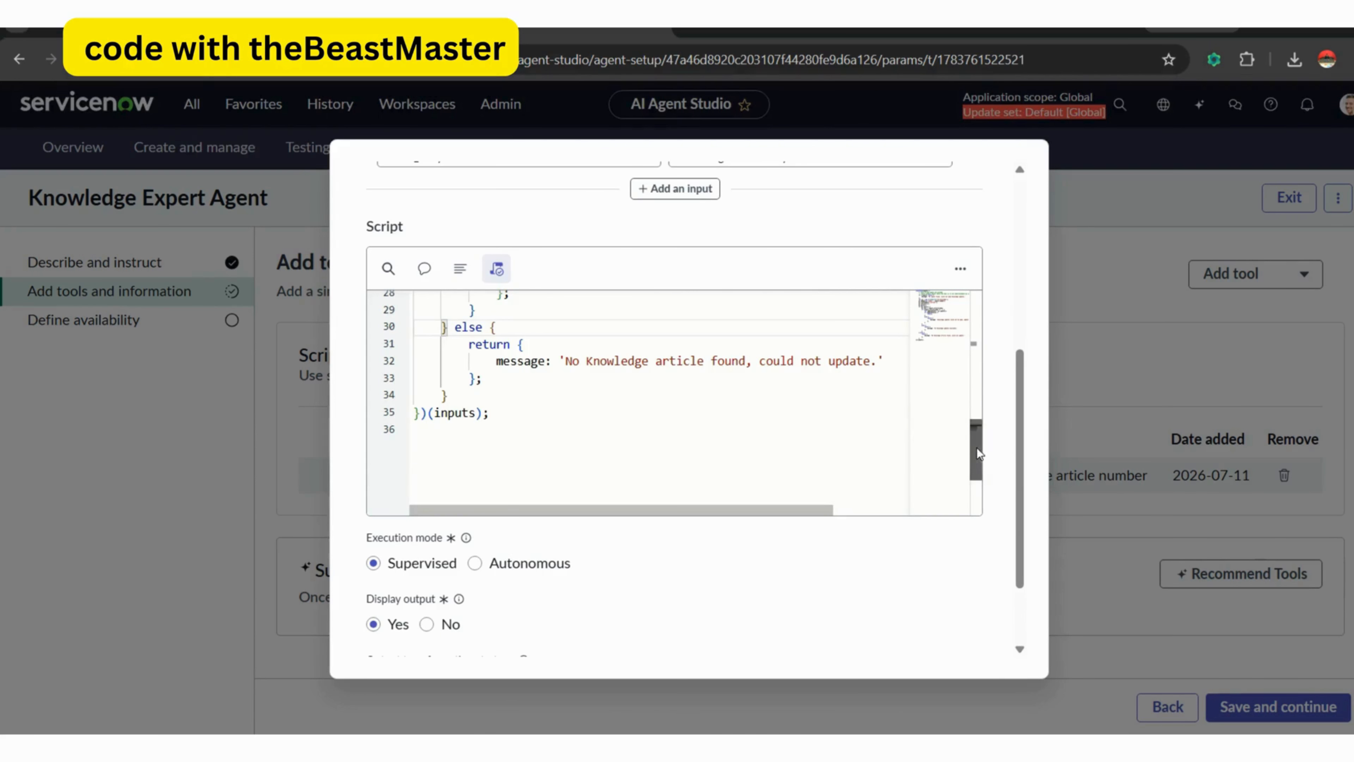
drag(976, 448, 992, 364)
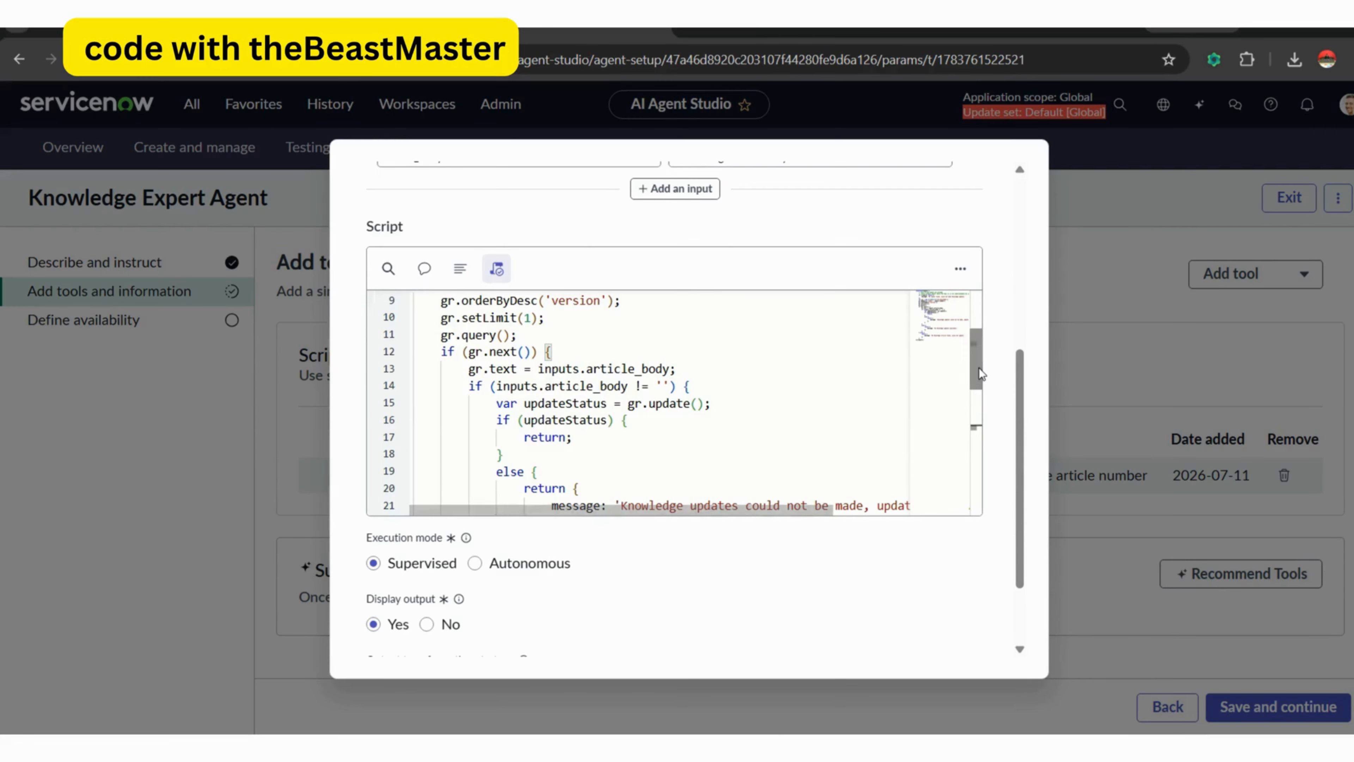
drag(977, 375, 981, 511)
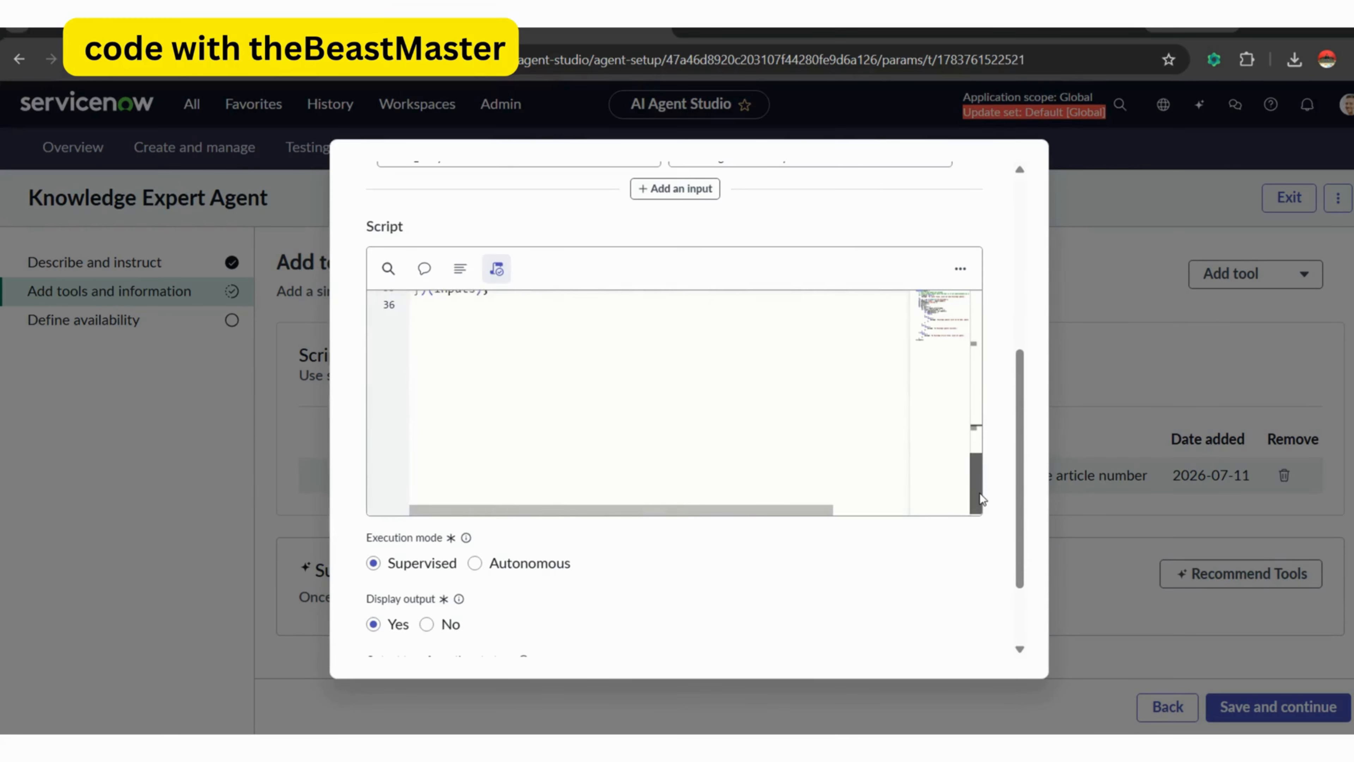
Add the update tool with Autonomous execution and display output Yes, and save the agent through to testing.
scroll(1029, 408, down, 2)
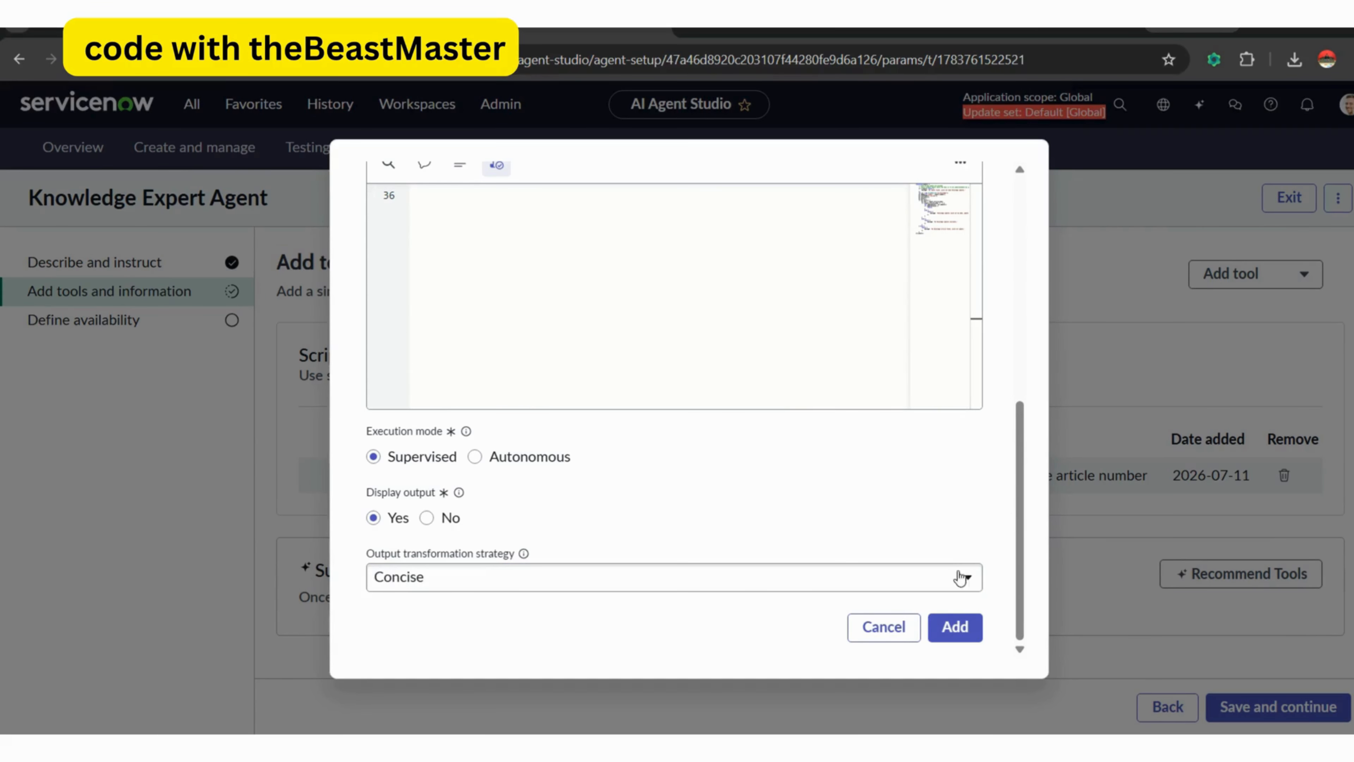
click(954, 627)
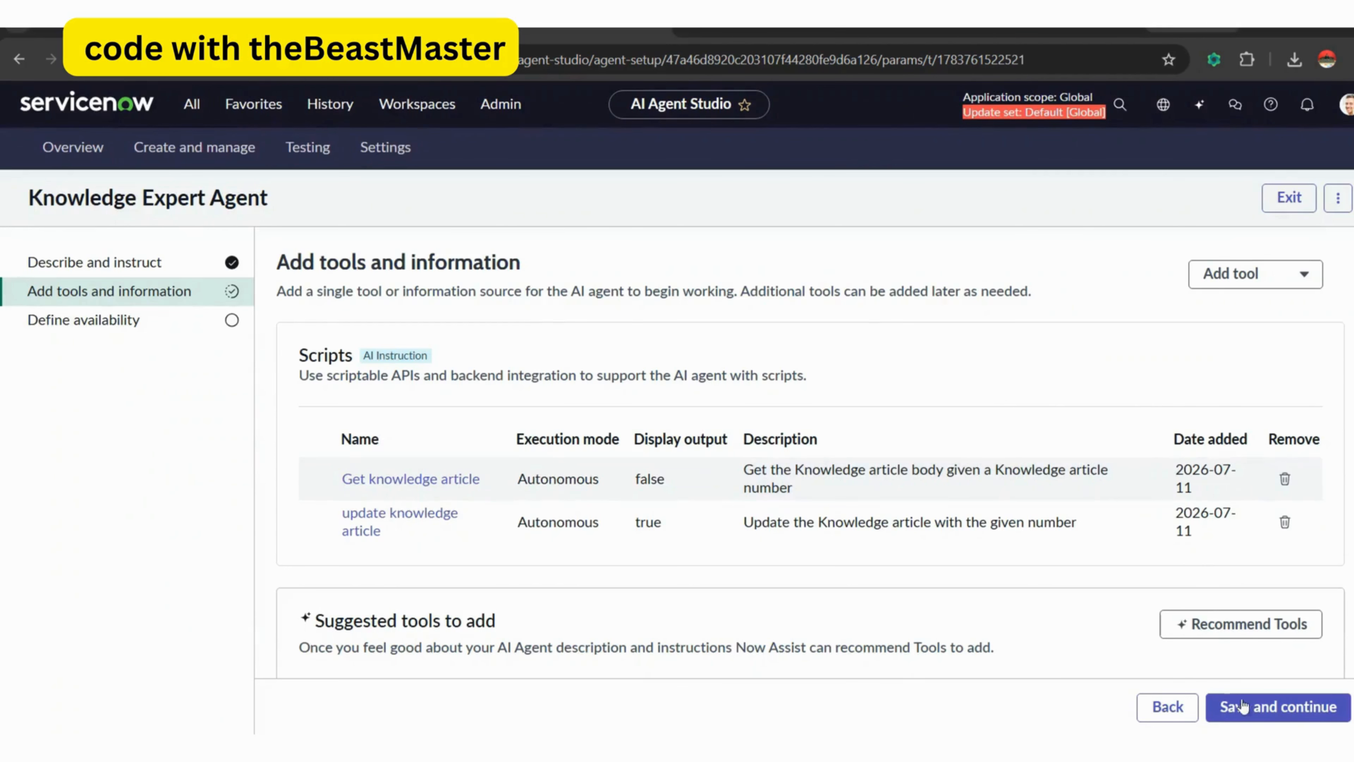
click(1258, 713)
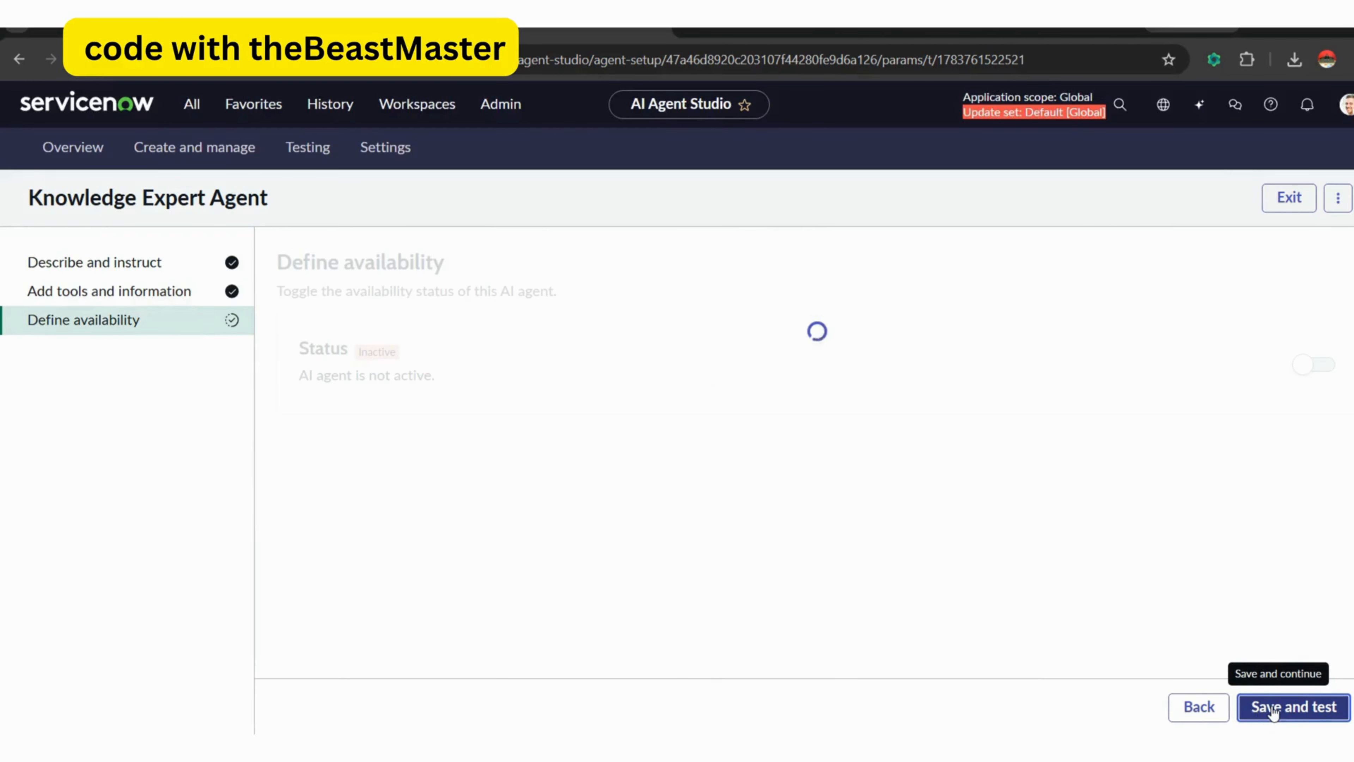
click(1272, 709)
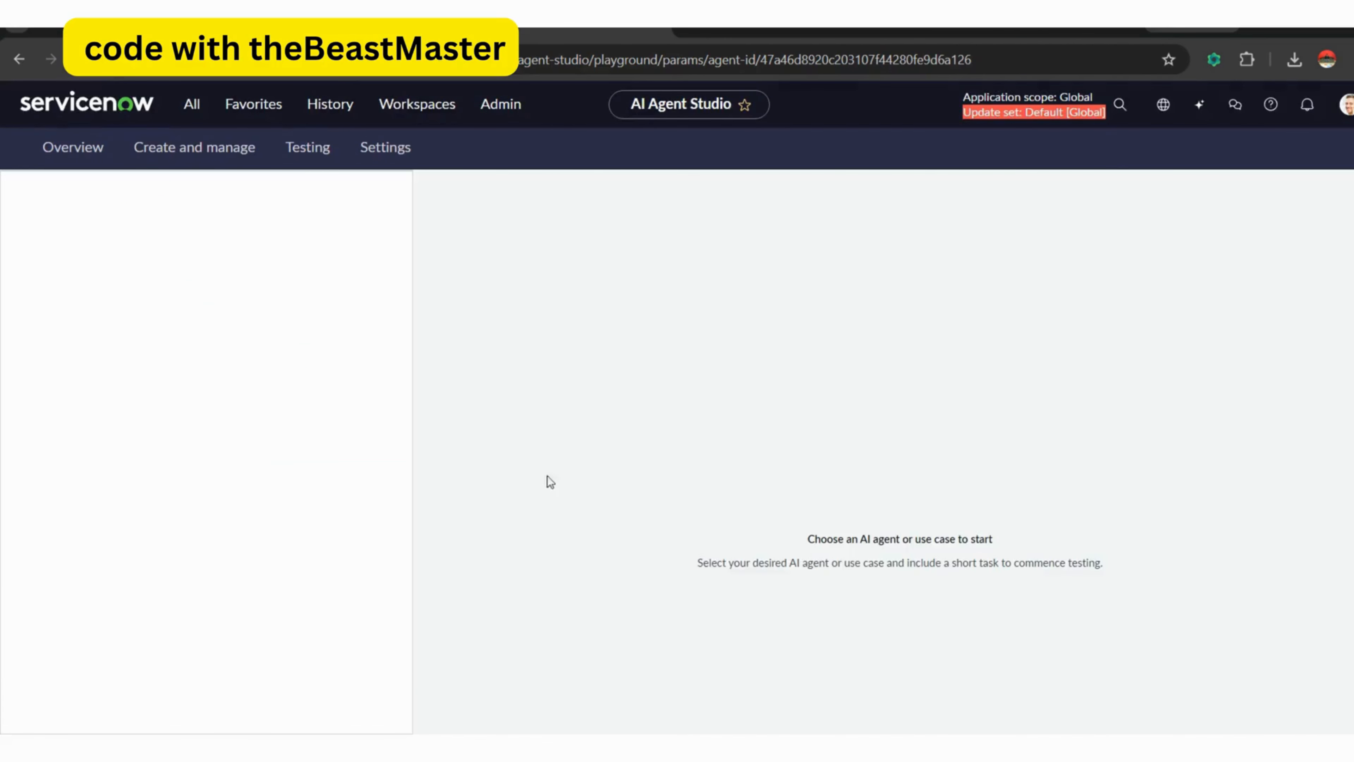
Connect the Knowledge Expert Agent to the Knowledge Expert use case and save it without triggers, with Now Assist panel display on.
click(204, 145)
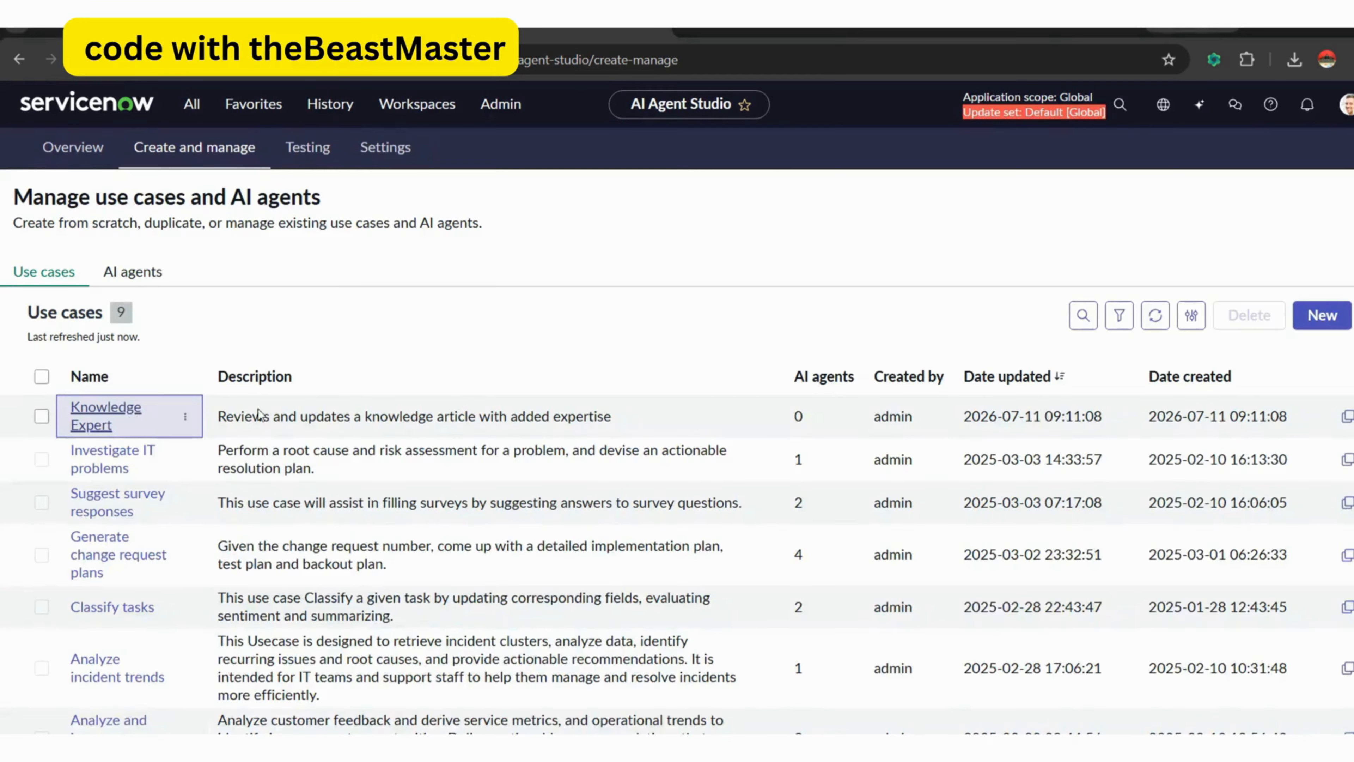
click(132, 416)
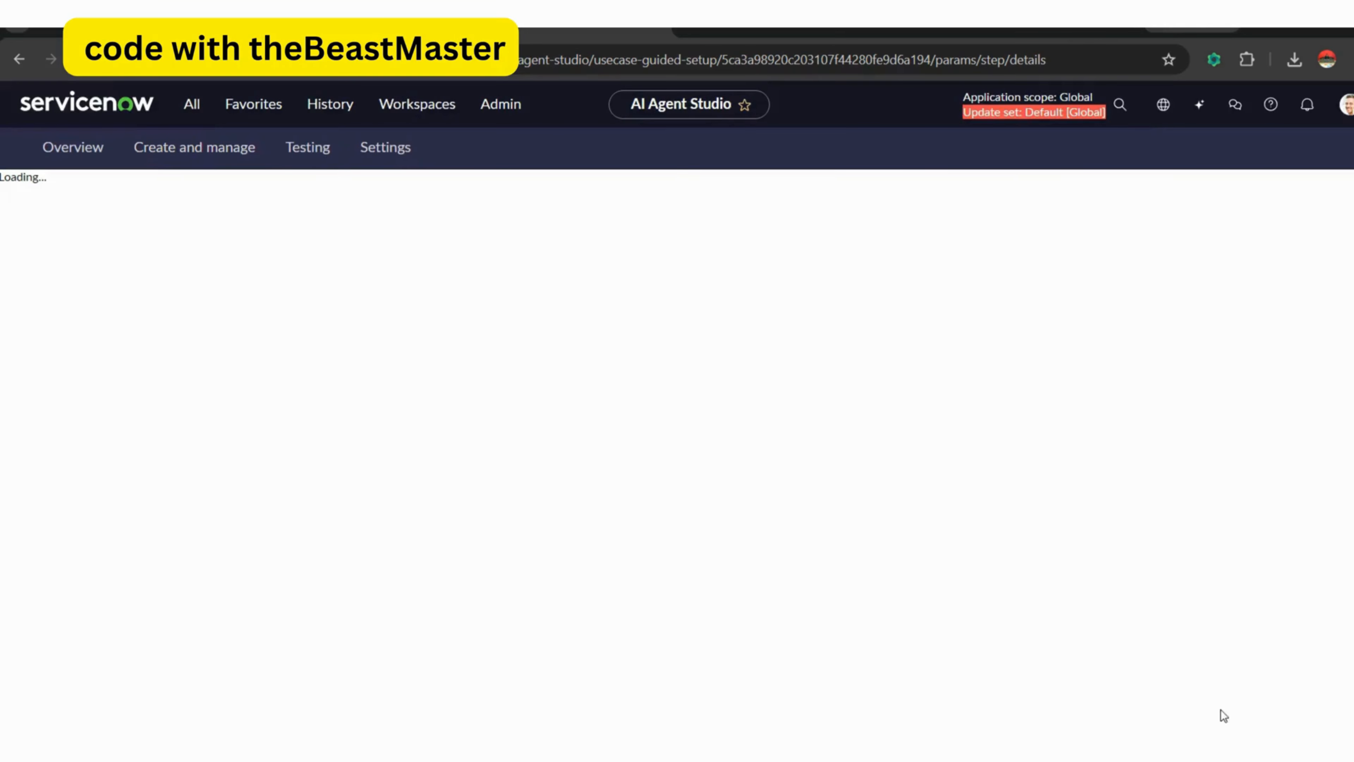
click(1210, 475)
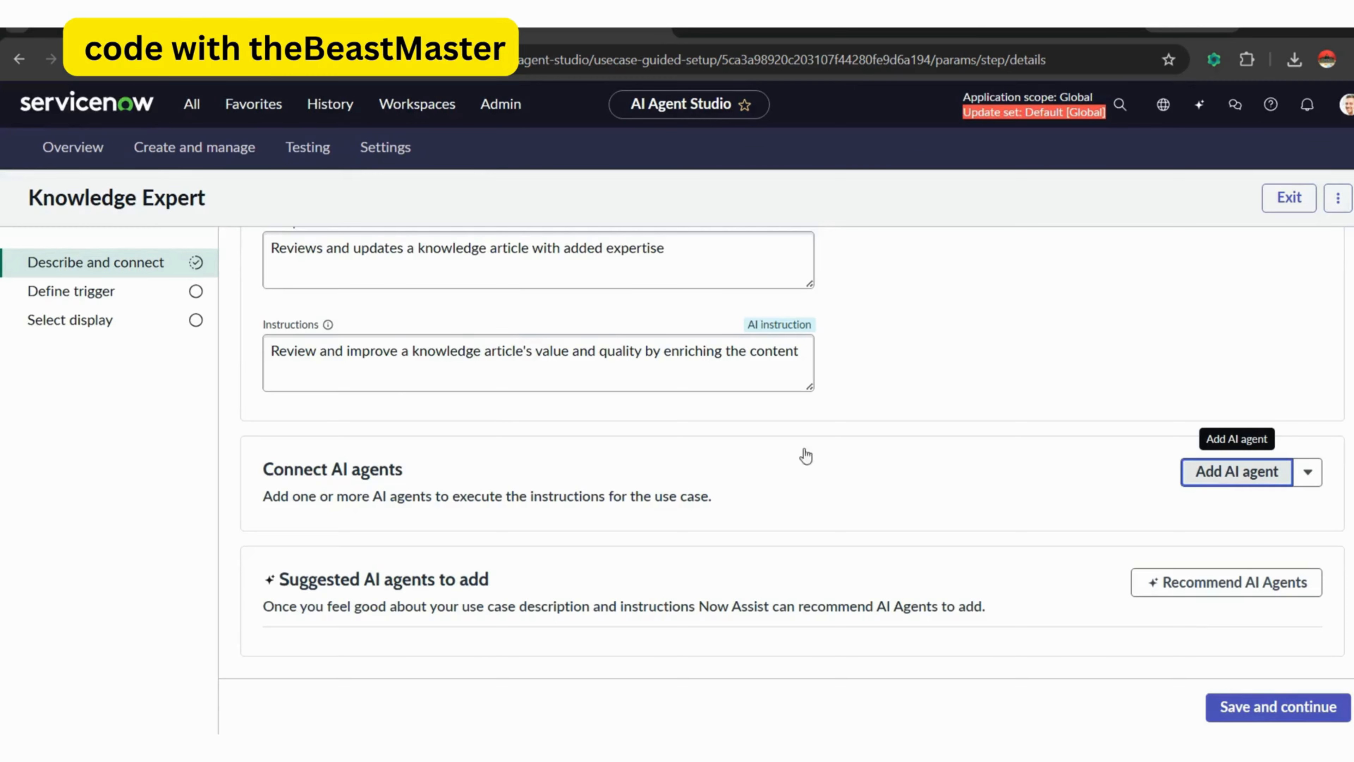
click(576, 436)
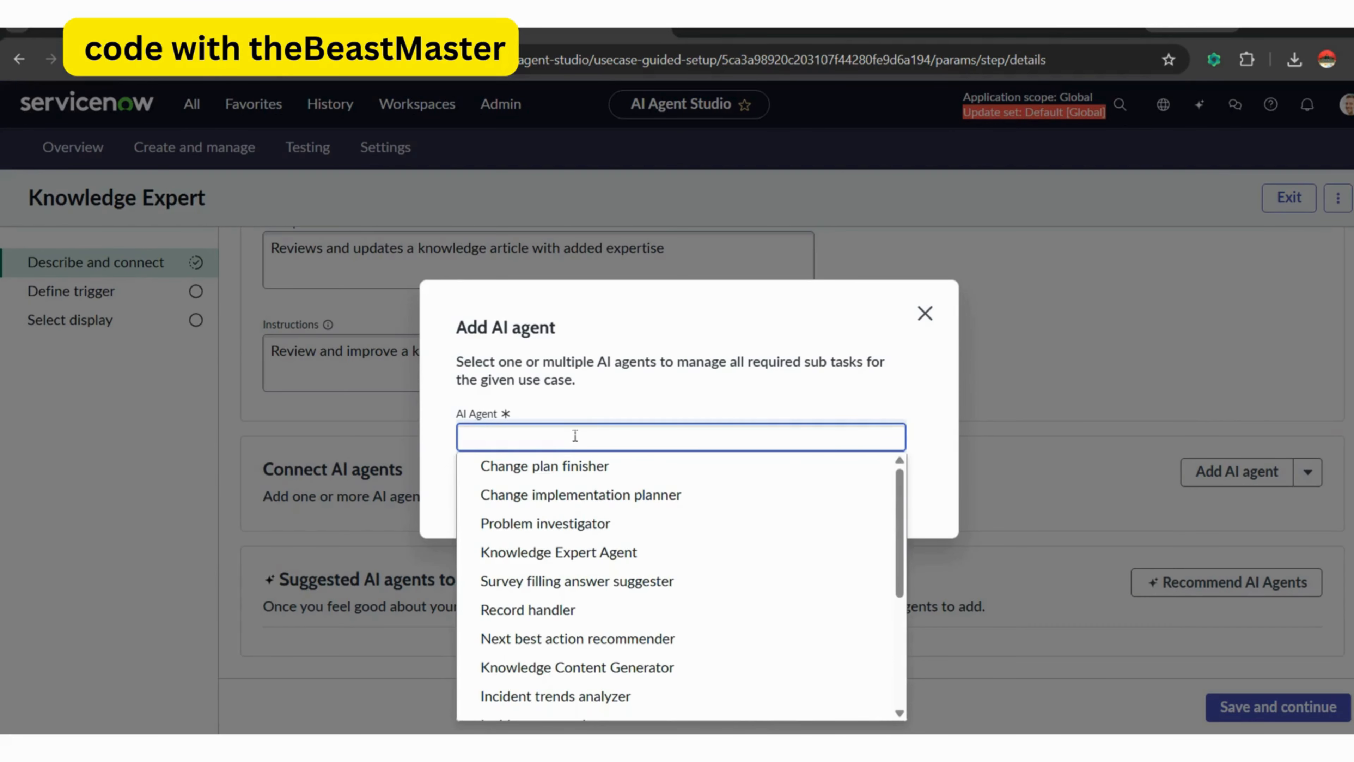
text(kno)
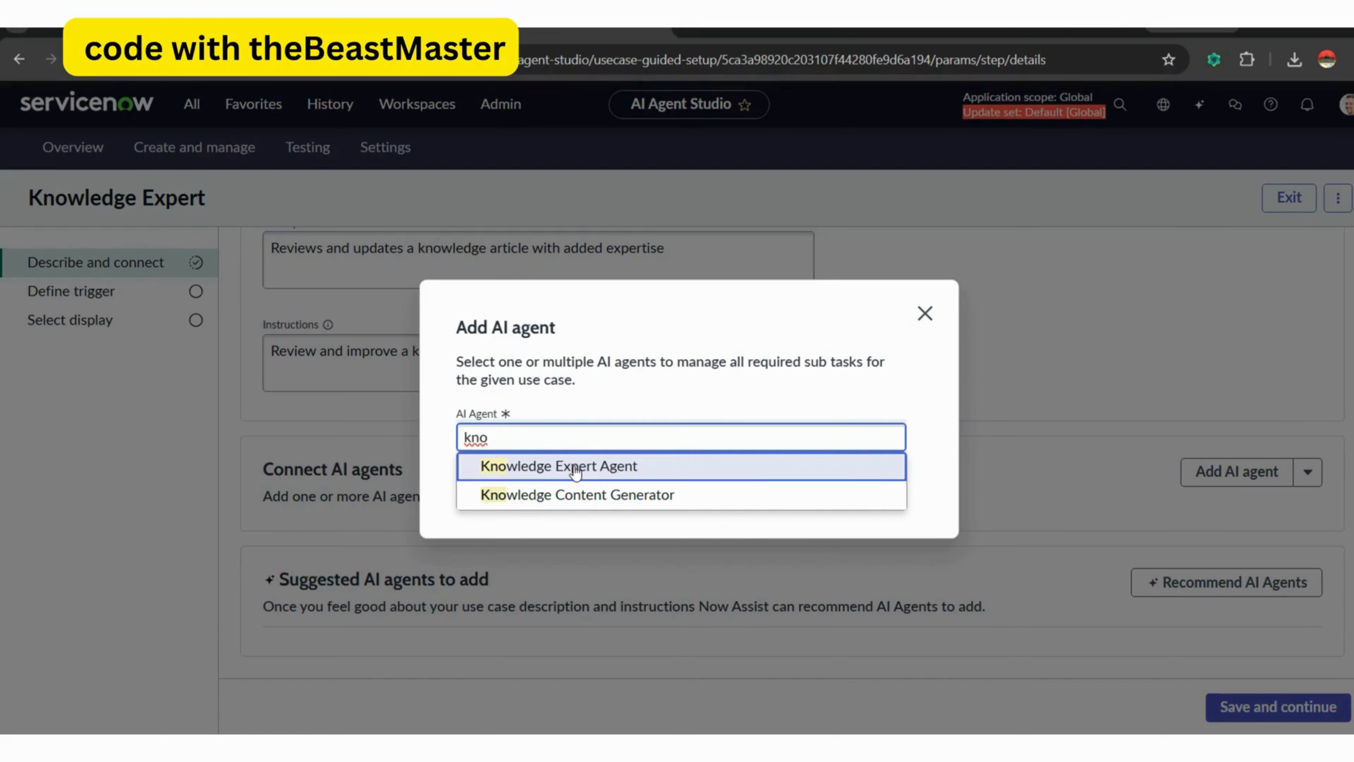
click(575, 470)
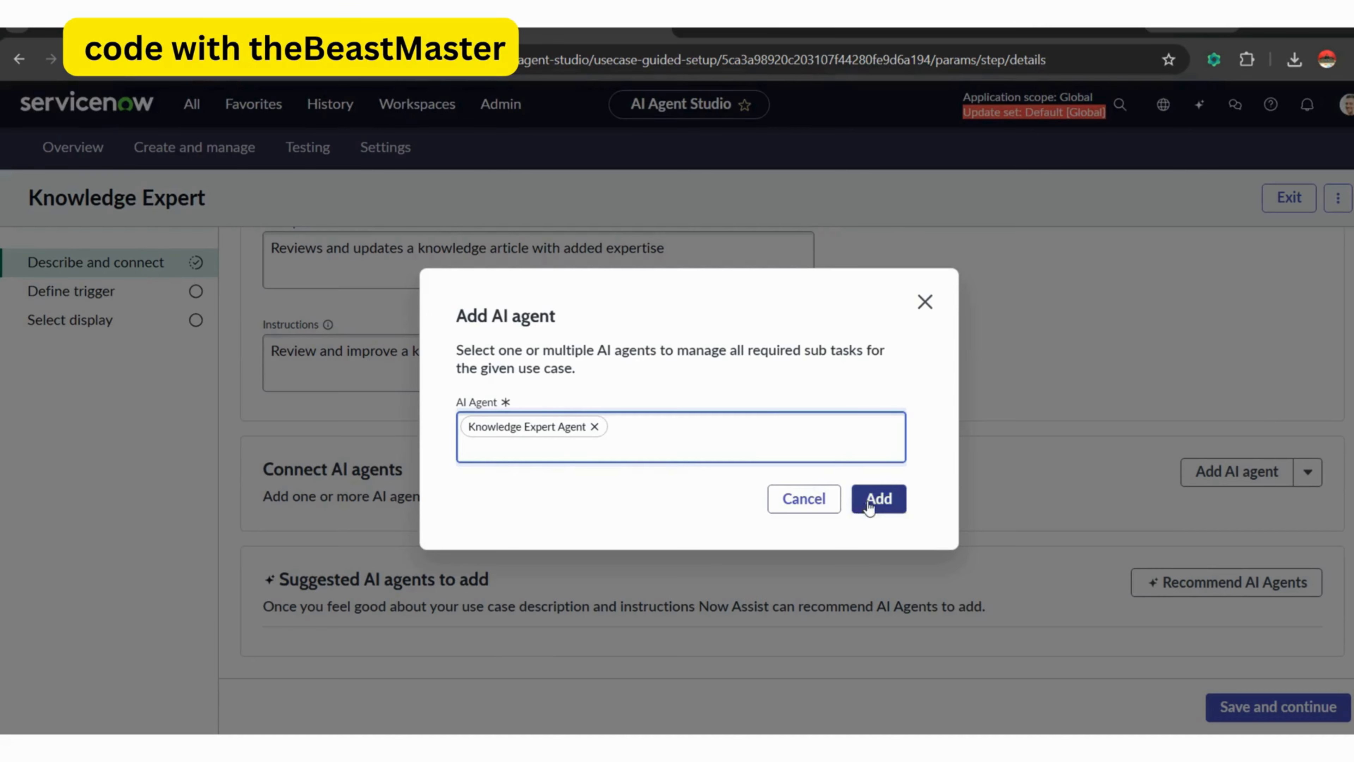
click(869, 502)
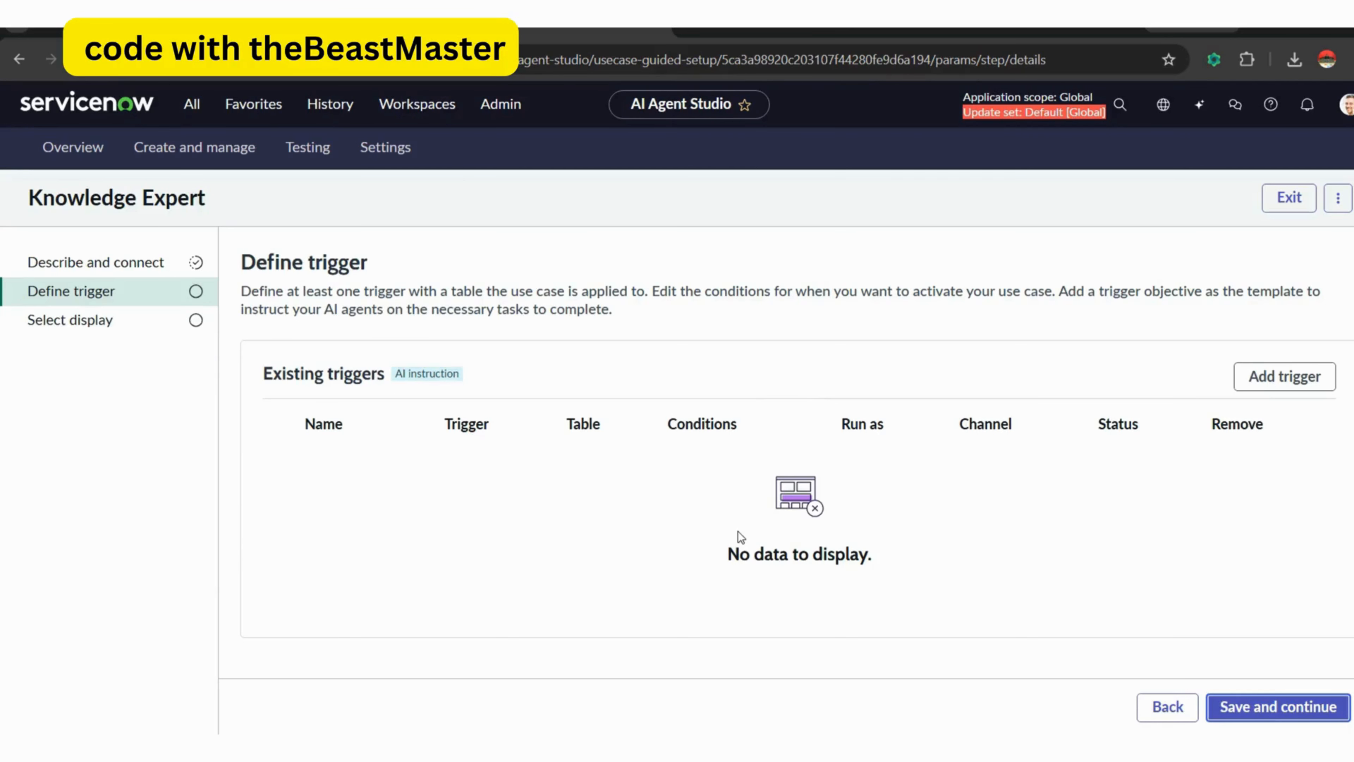
click(1261, 709)
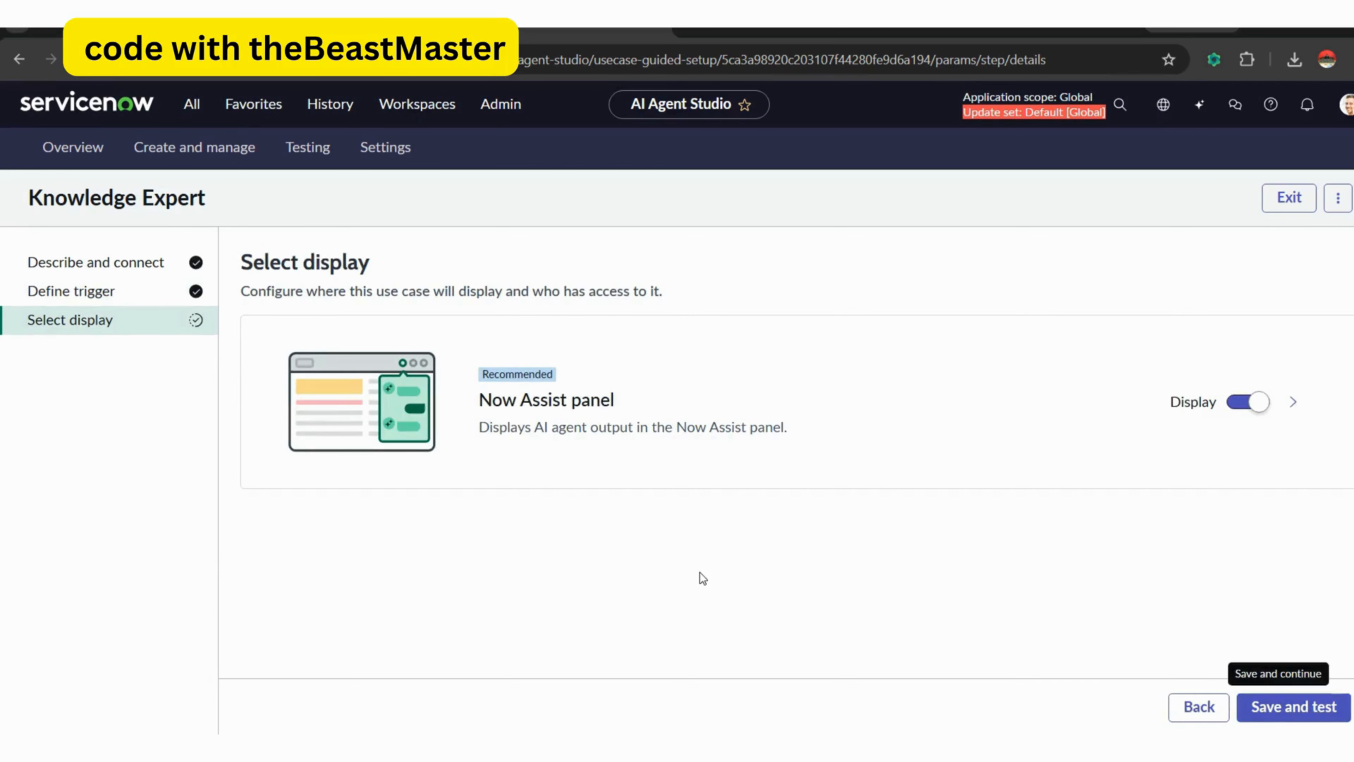
click(1269, 707)
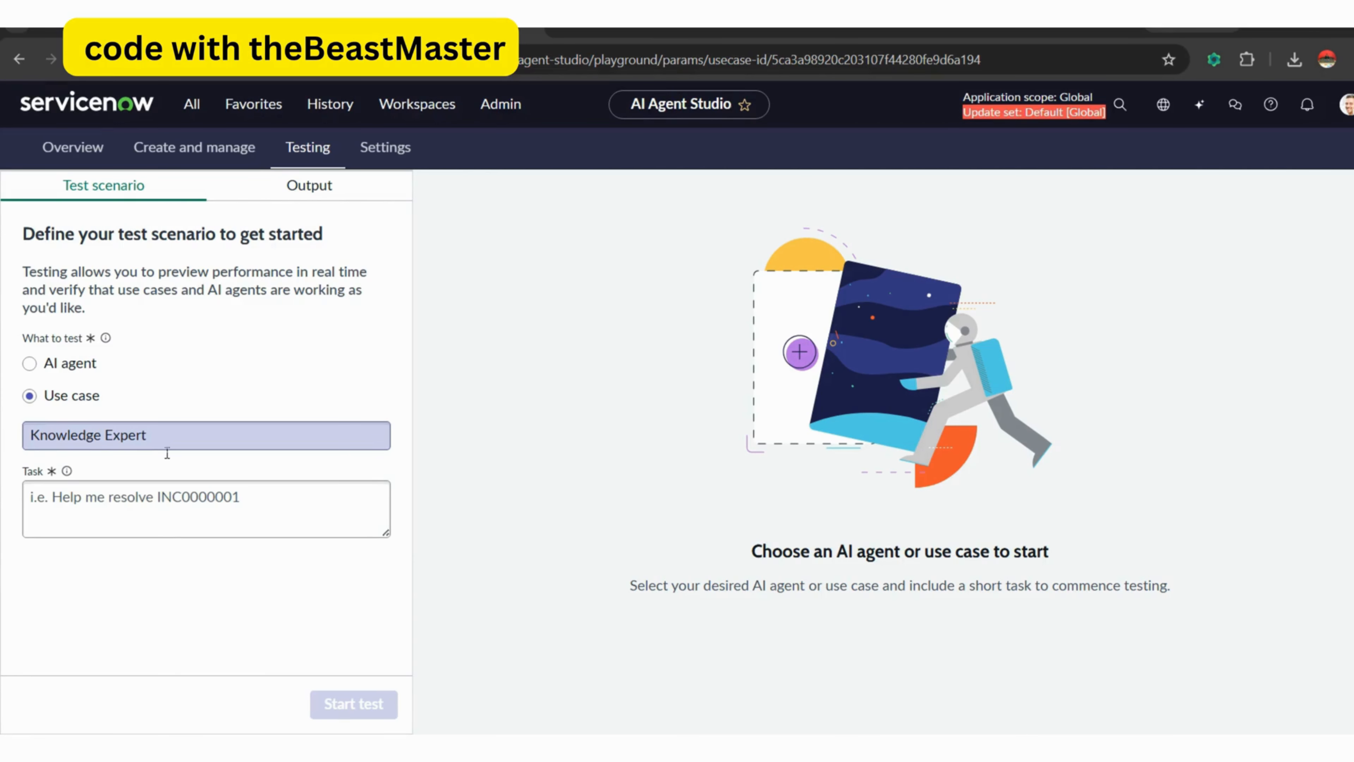
Start a test of the Knowledge Expert use case with the task "Rewrite KB0001001".
click(173, 503)
text(Reqr)
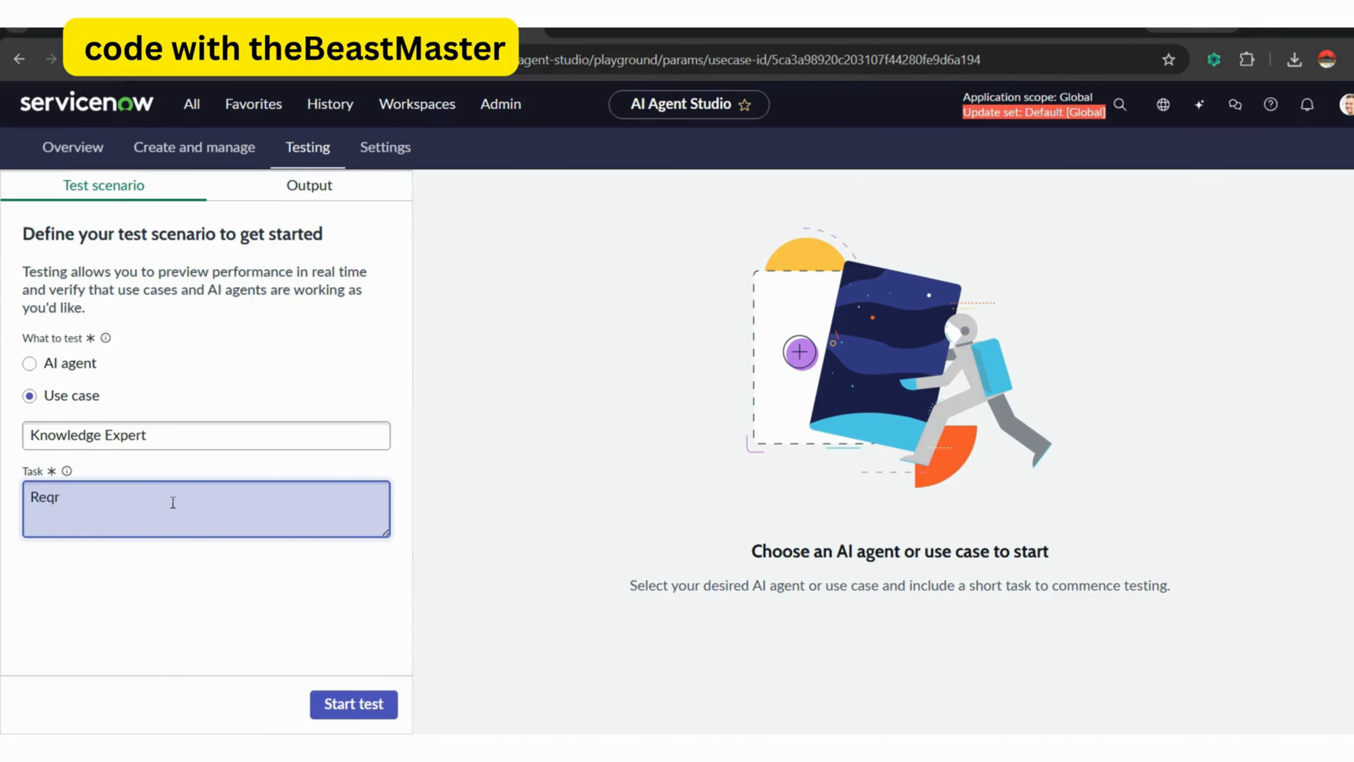
key(BackSpace)
text(write KB0001001)
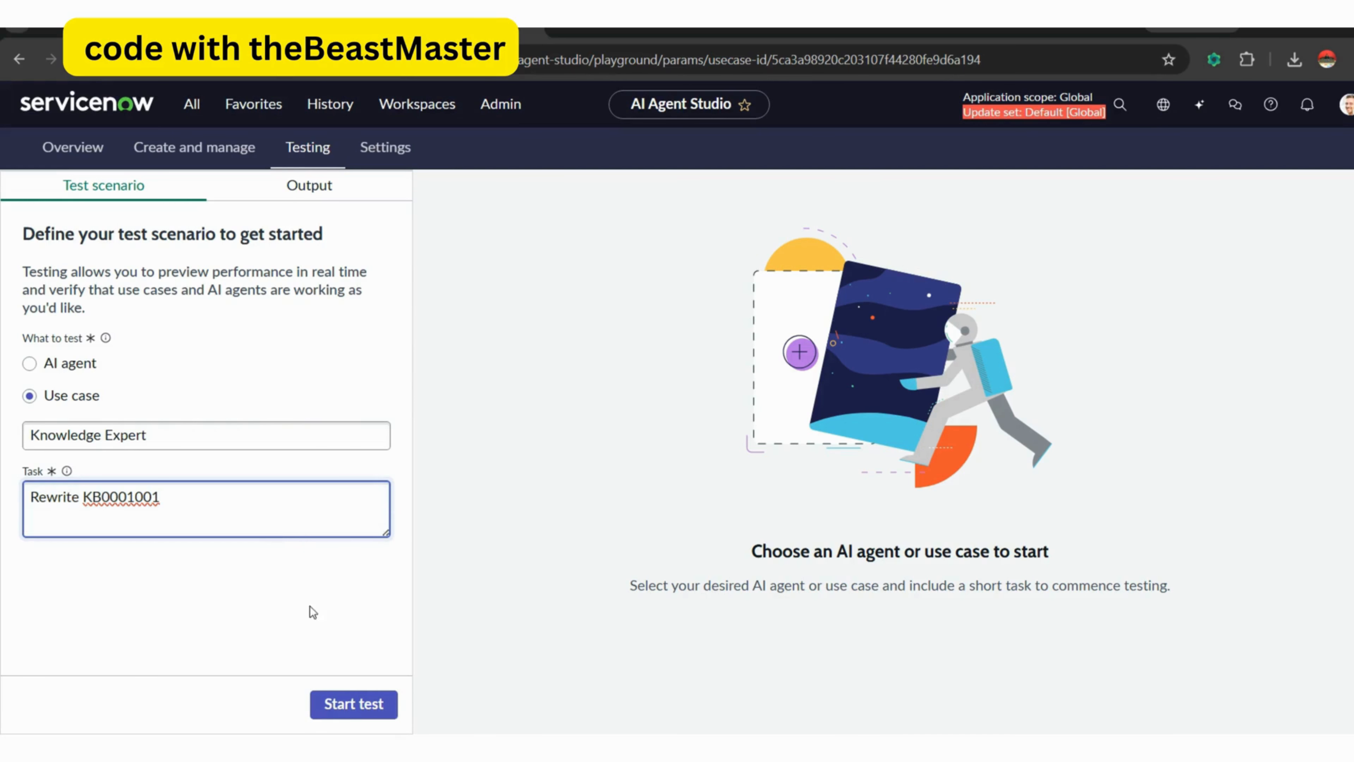
click(352, 703)
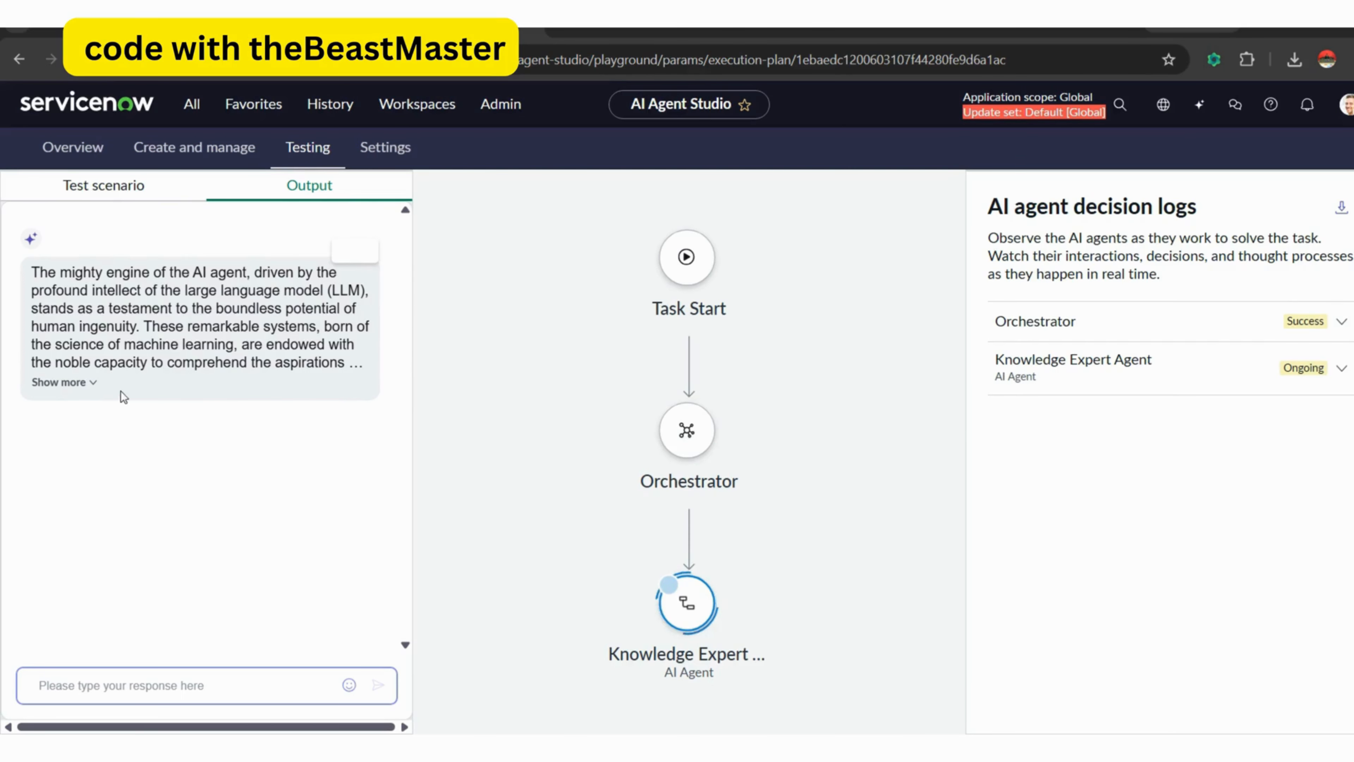
Expand the rewritten article in the test output and review the Orchestrator and Knowledge Expert Agent decision logs.
click(93, 385)
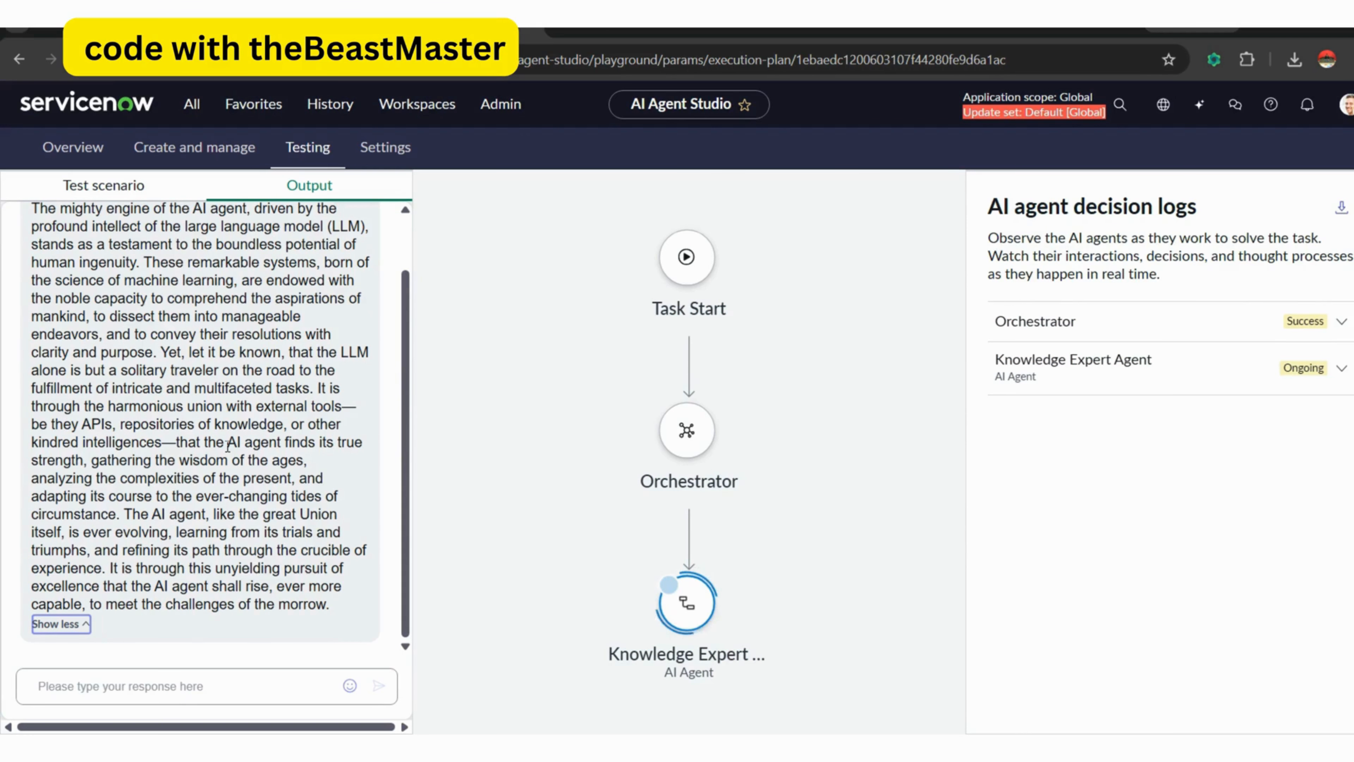
drag(403, 360, 409, 281)
drag(409, 345, 401, 458)
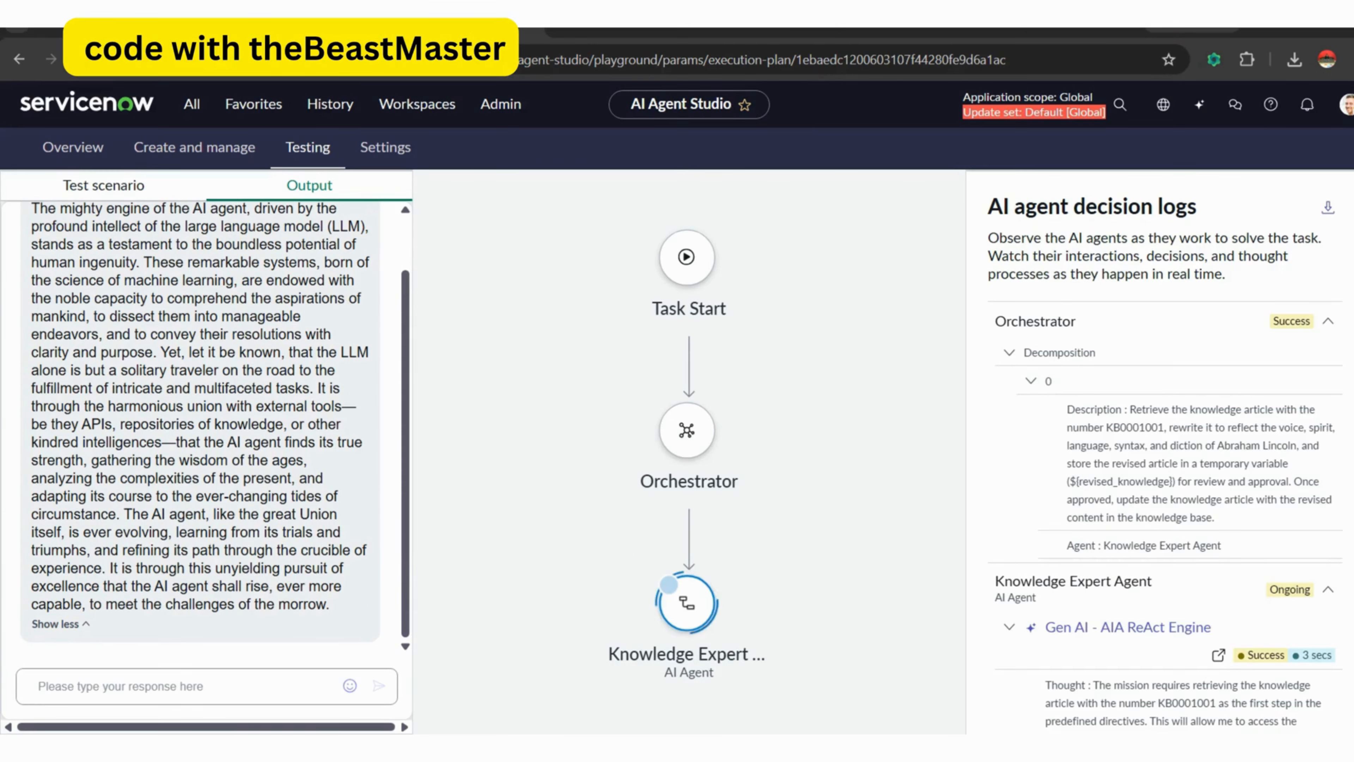
scroll(1165, 451, down, 2)
scroll(1165, 453, down, 2)
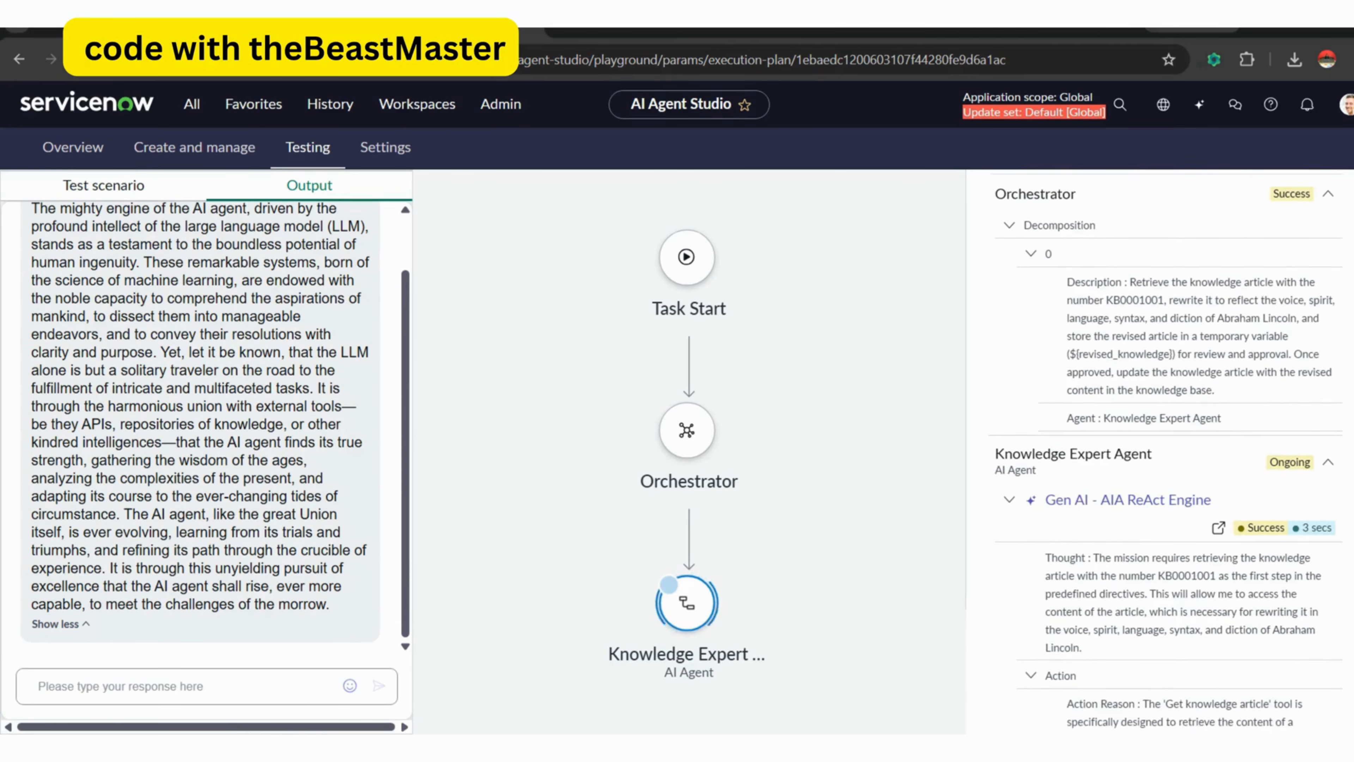
scroll(1165, 453, down, 2)
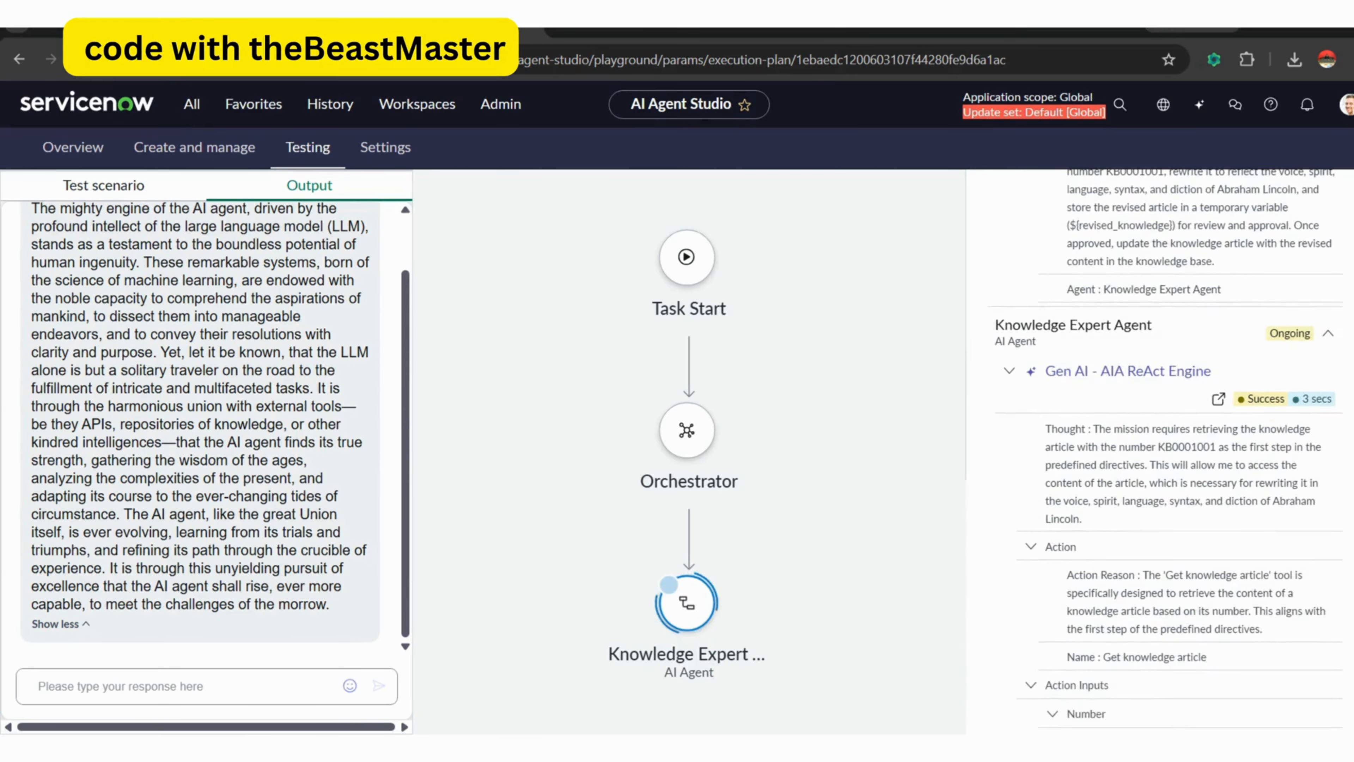
scroll(1164, 453, down, 3)
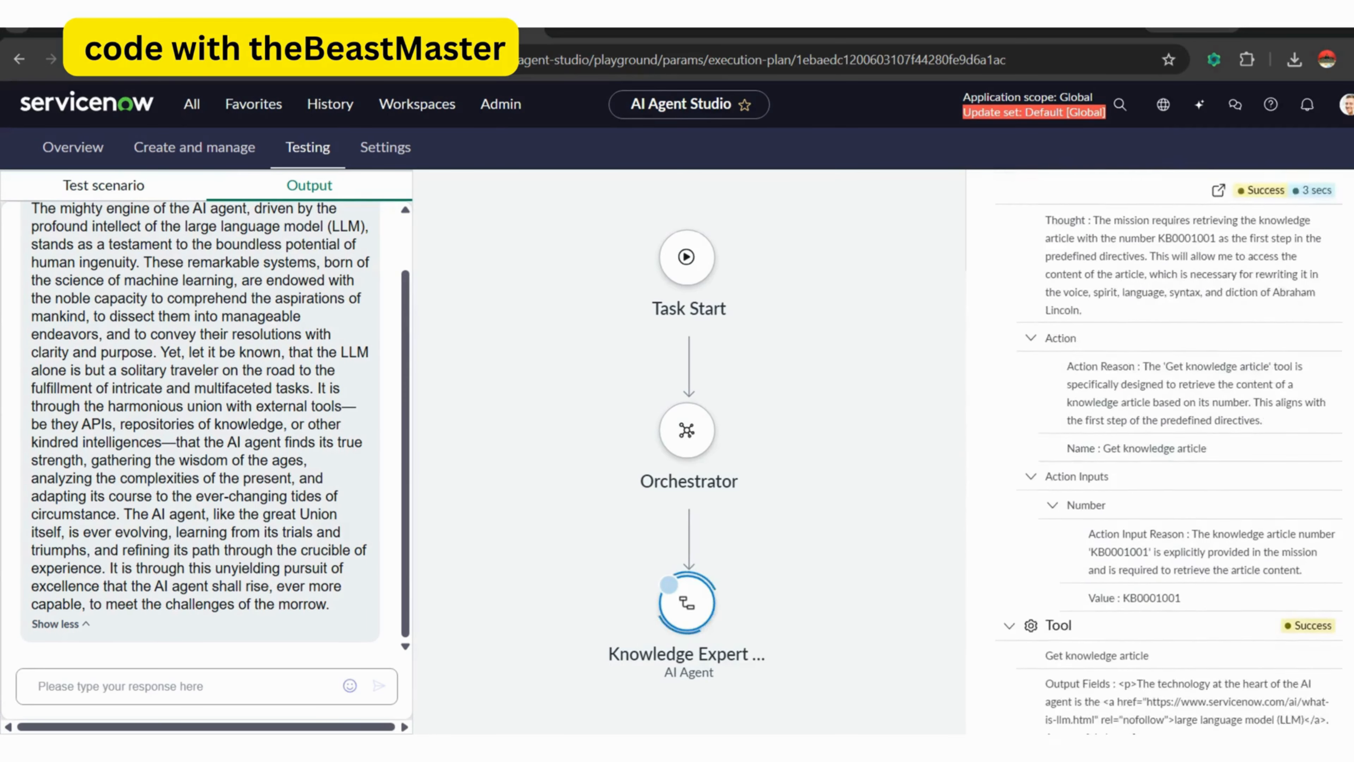
Examine the Get knowledge article tool's output fields in the decision log, through to the end of the retrieved article text.
scroll(1165, 454, down, 2)
scroll(1168, 456, down, 7)
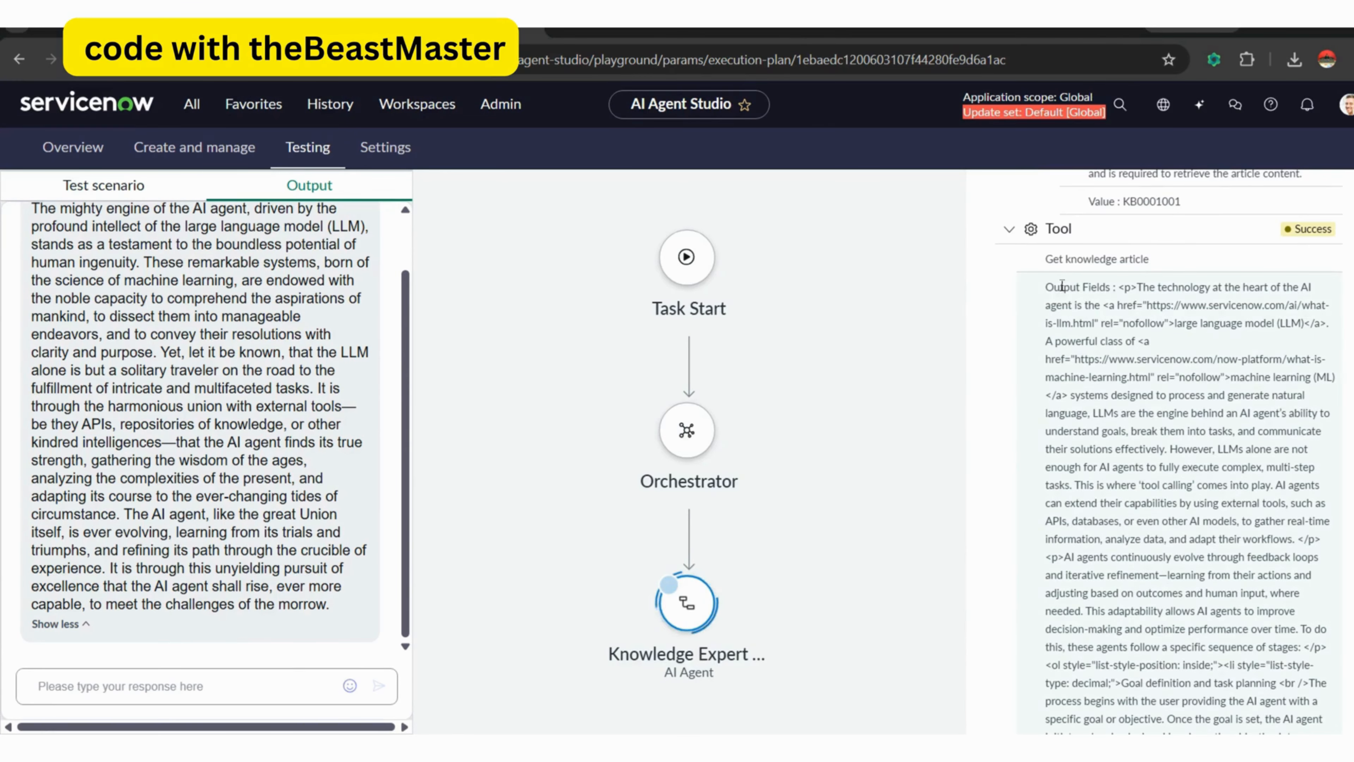
double_click(1062, 287)
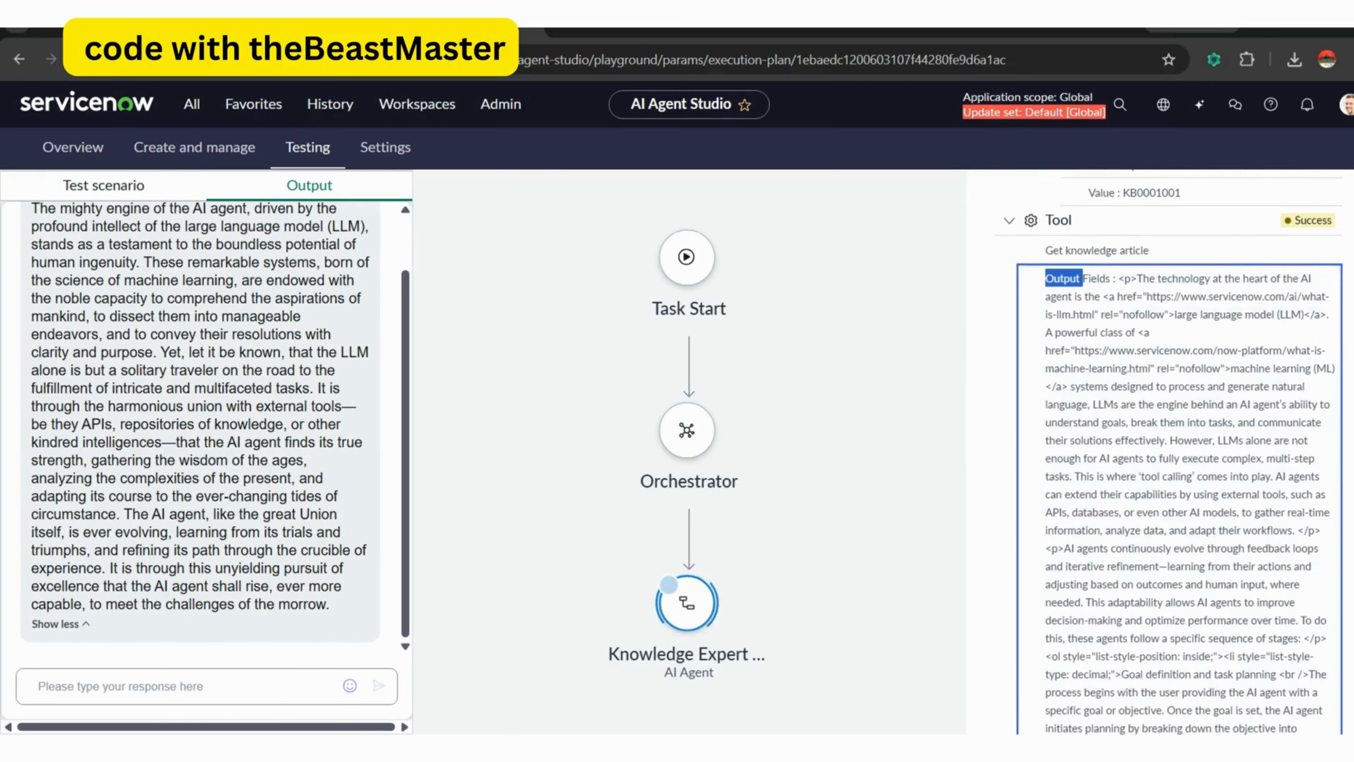
scroll(1274, 339, down, 1)
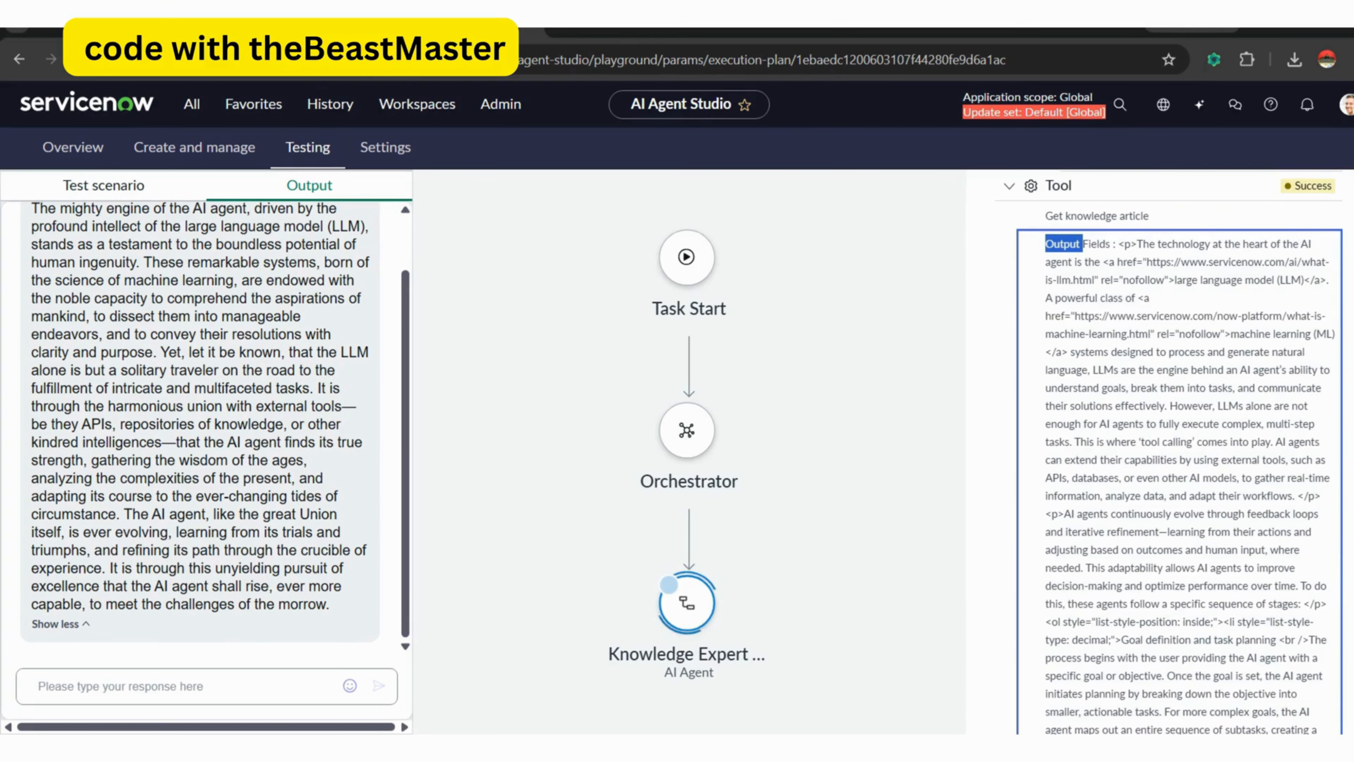
scroll(1178, 453, down, 15)
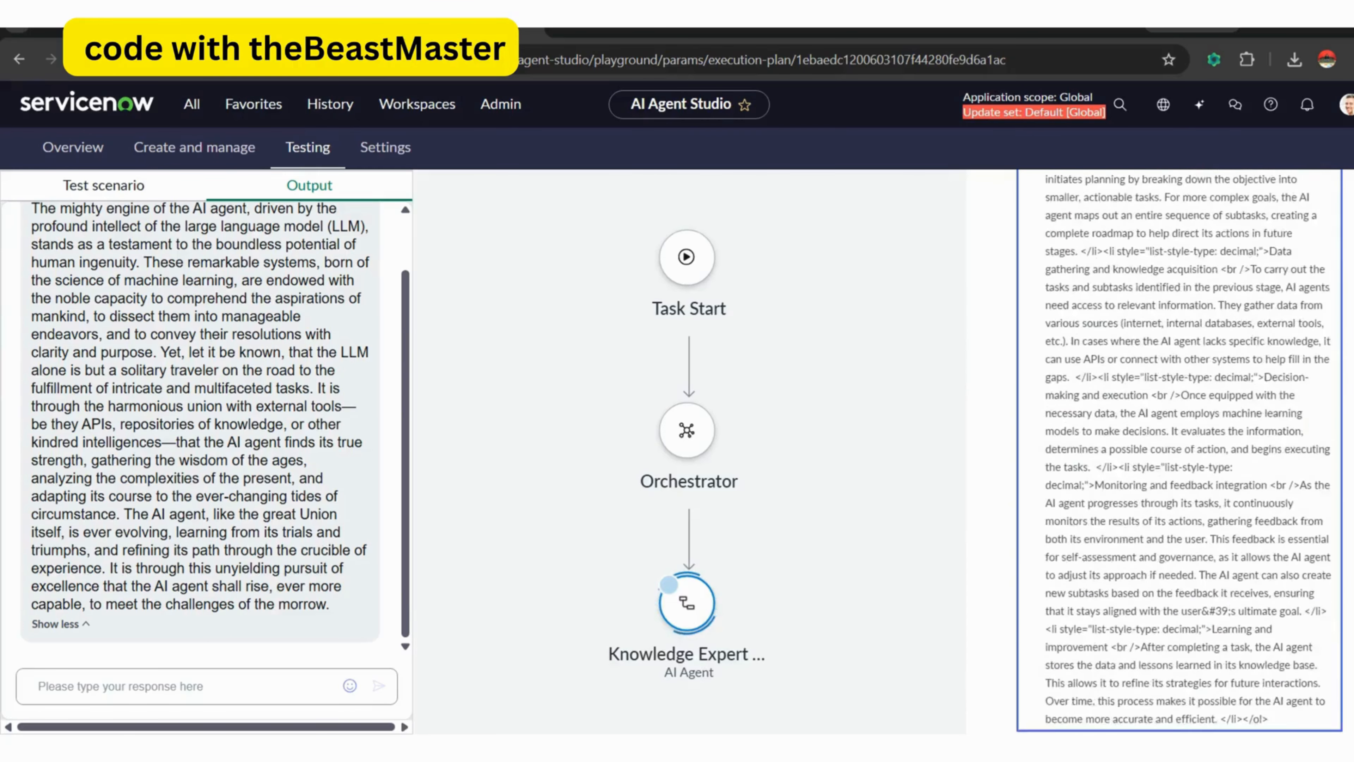
scroll(1178, 453, down, 7)
scroll(1178, 454, down, 8)
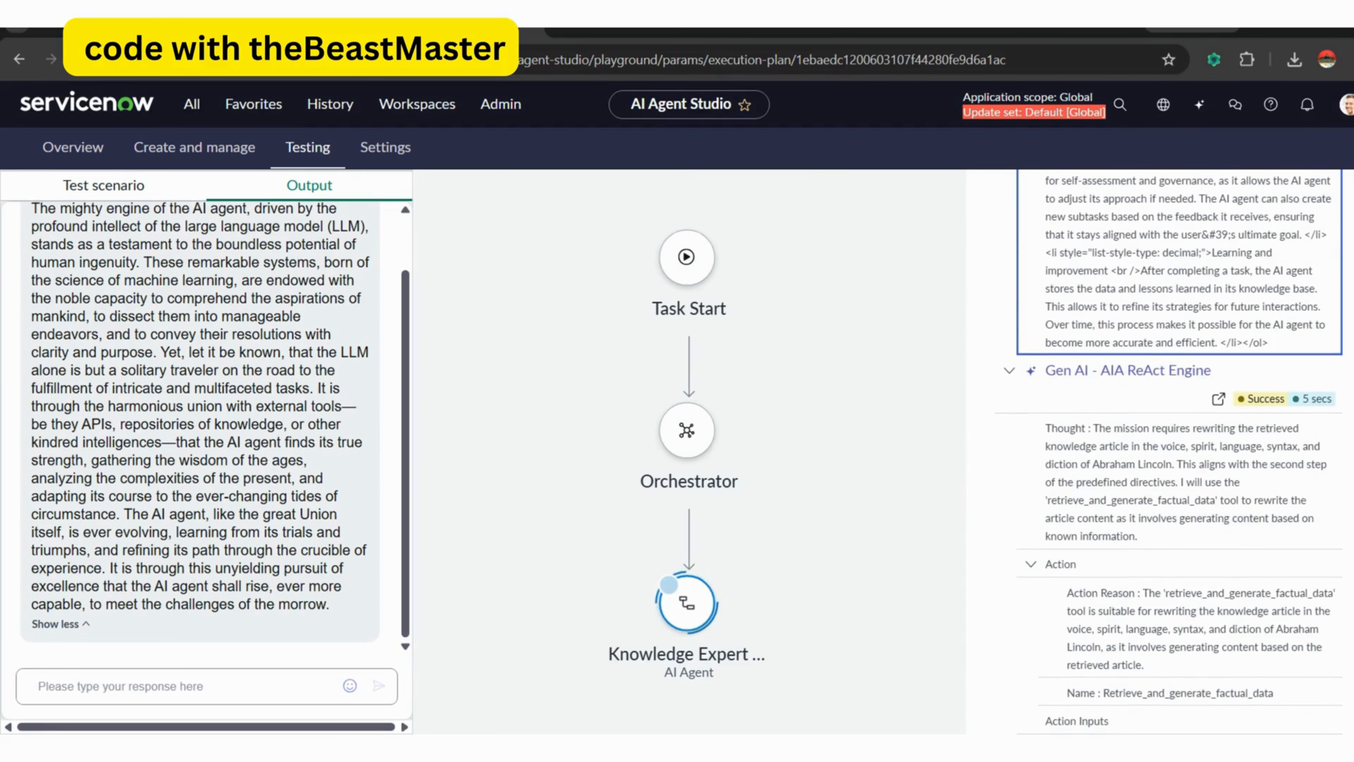
Review the agent's reasoning for the rewrite and its approval prompt, comparing the prompt text with the rewritten article in the test output.
scroll(1179, 453, down, 10)
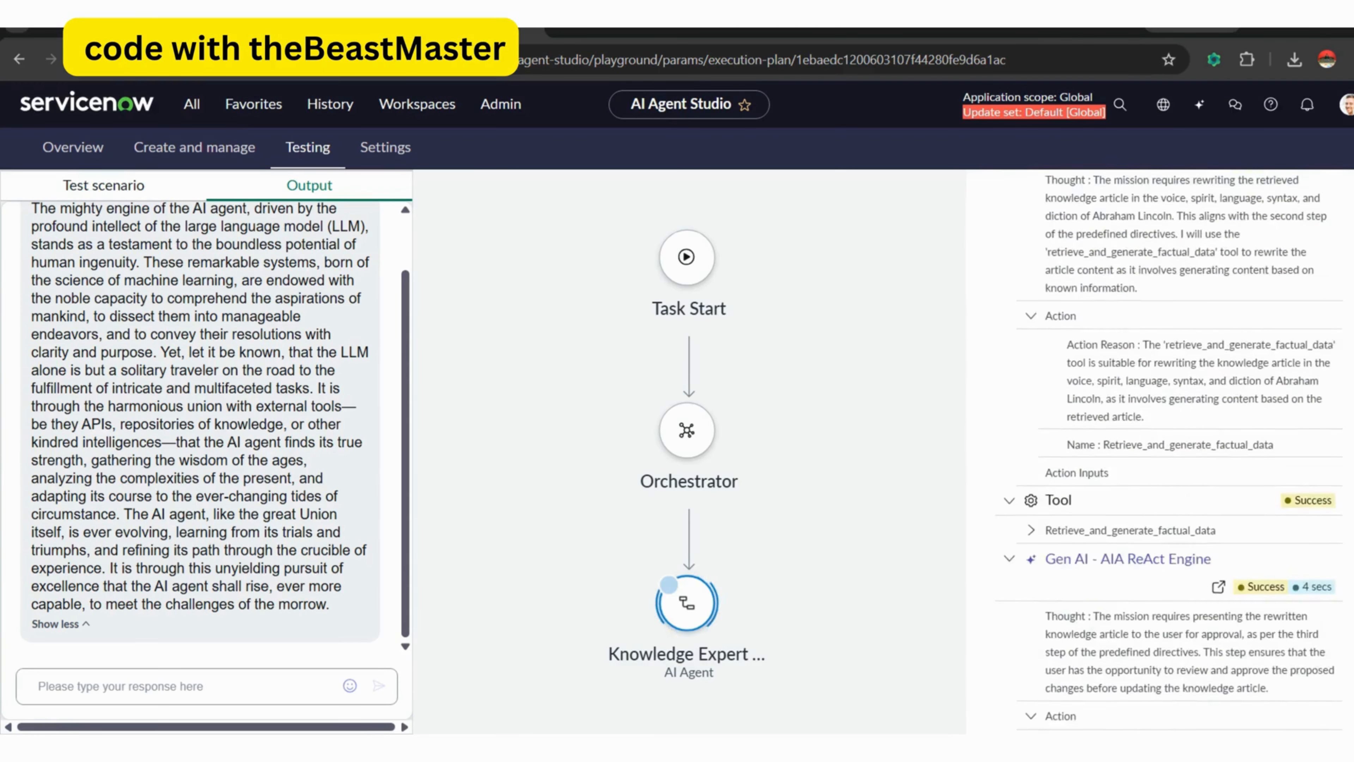
scroll(1178, 453, down, 15)
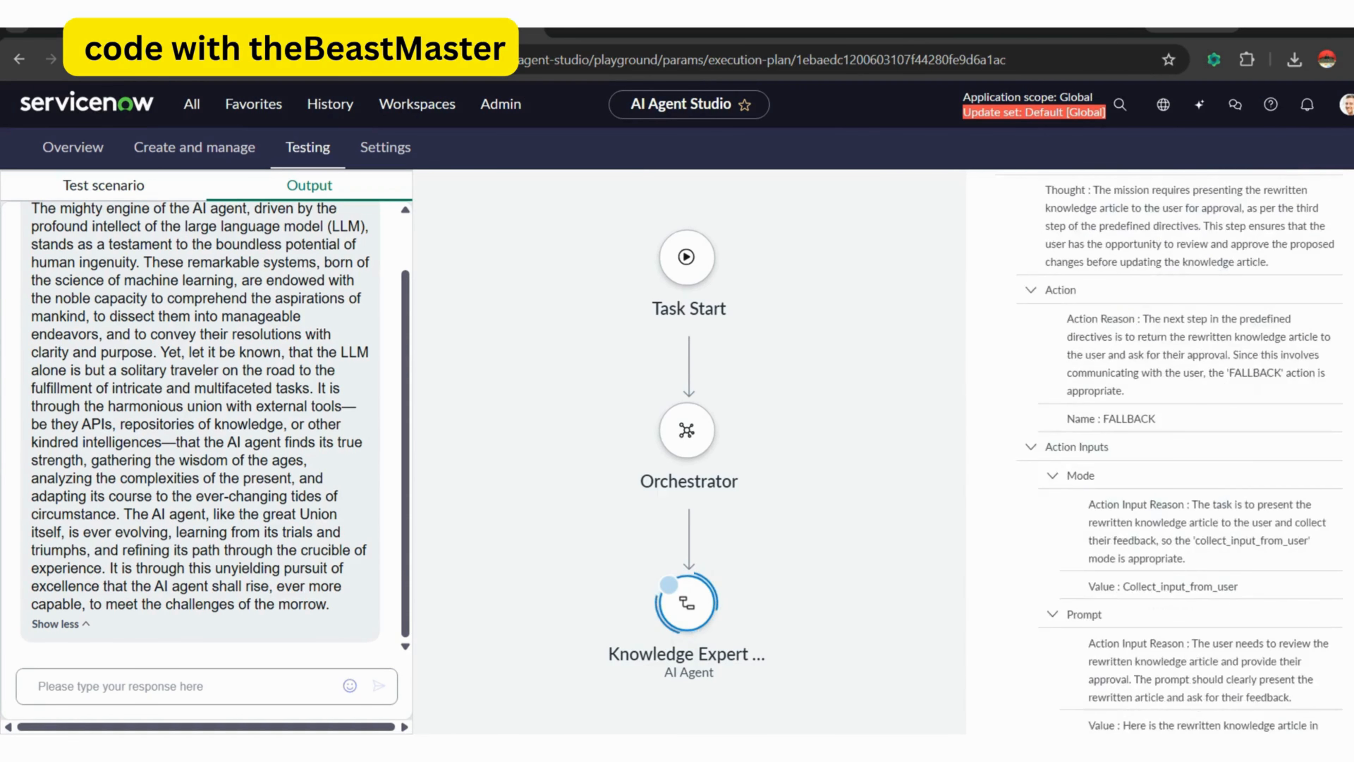
scroll(1233, 391, down, 5)
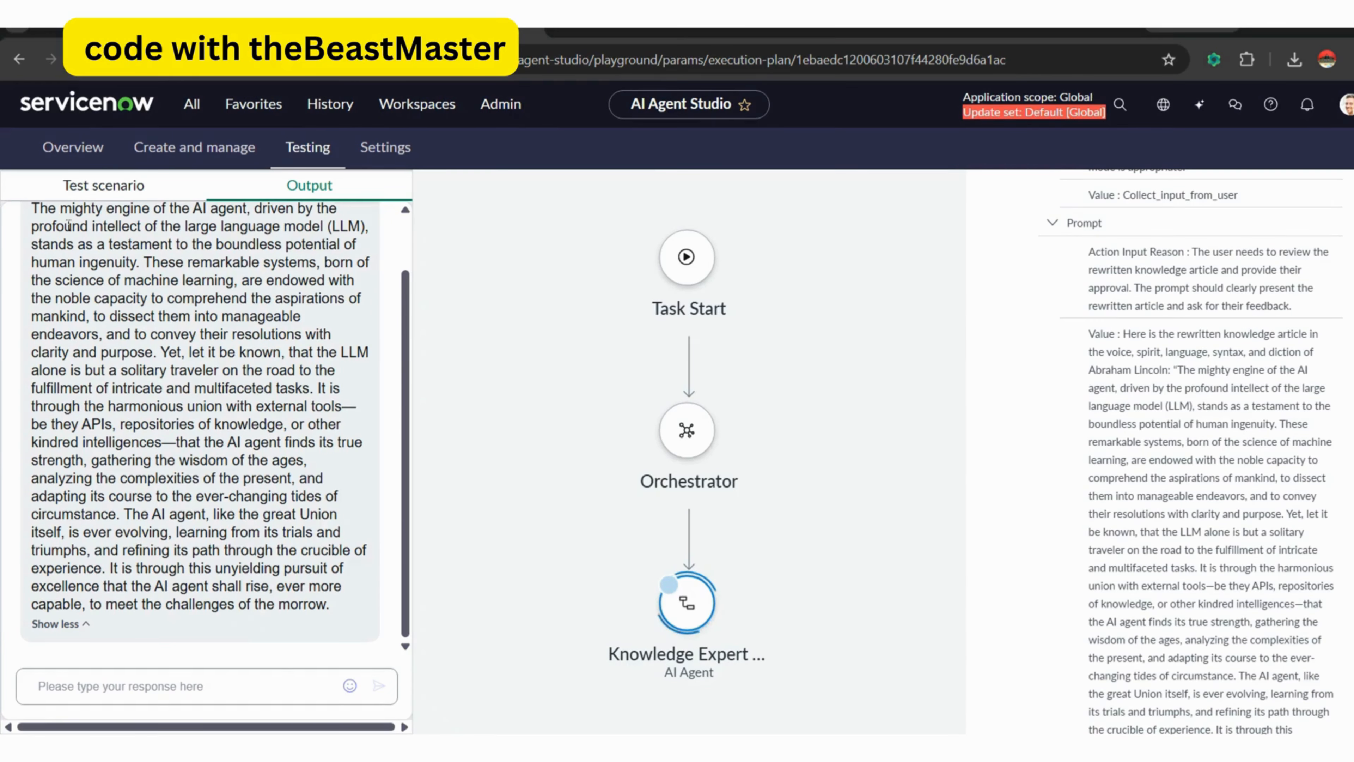
drag(65, 226, 195, 425)
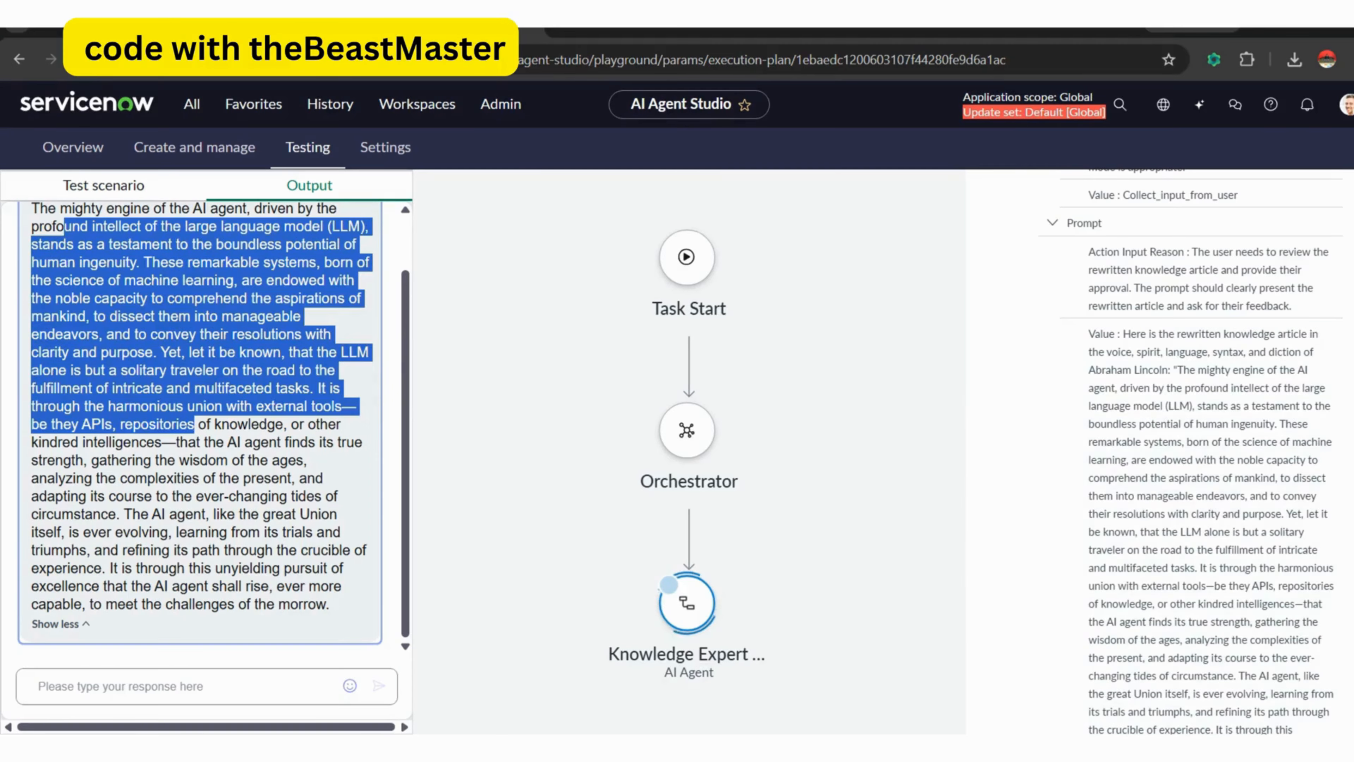
scroll(1220, 581, down, 4)
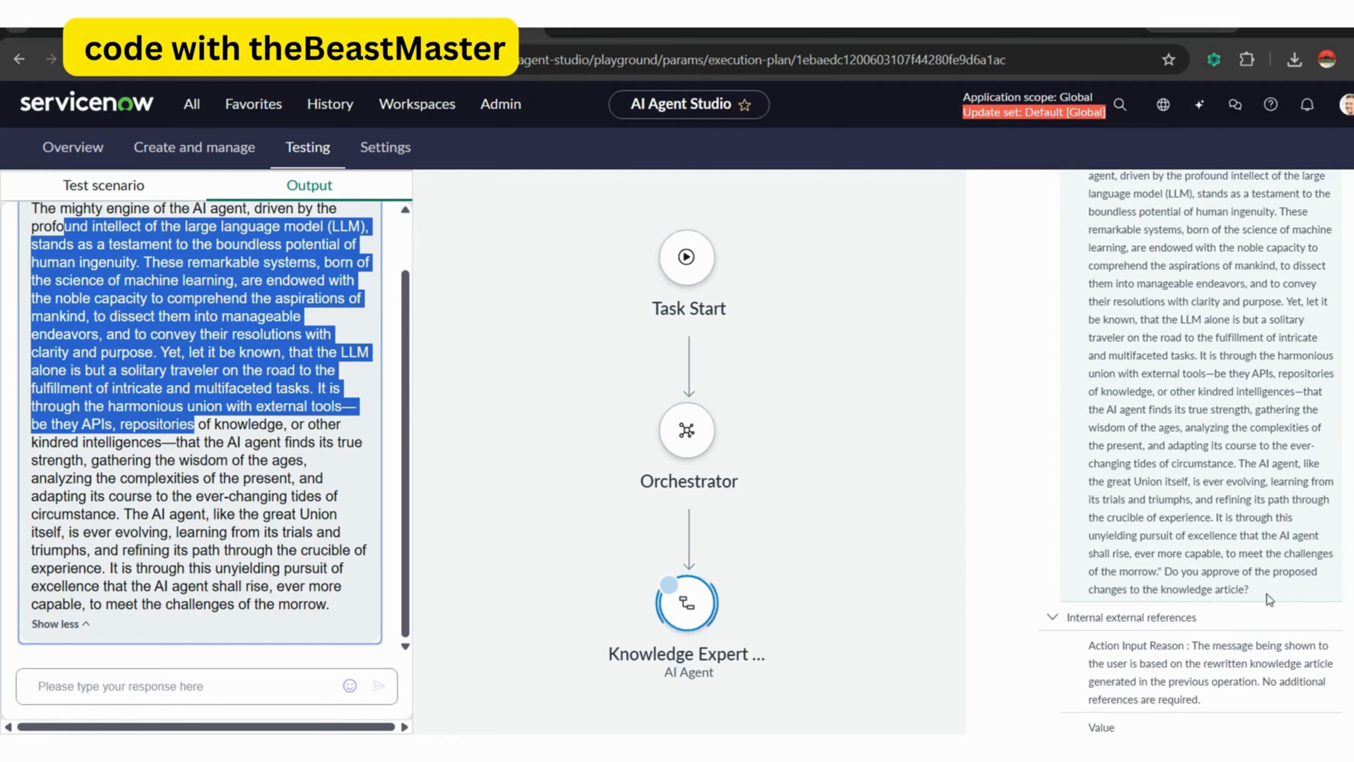
scroll(1166, 451, down, 1)
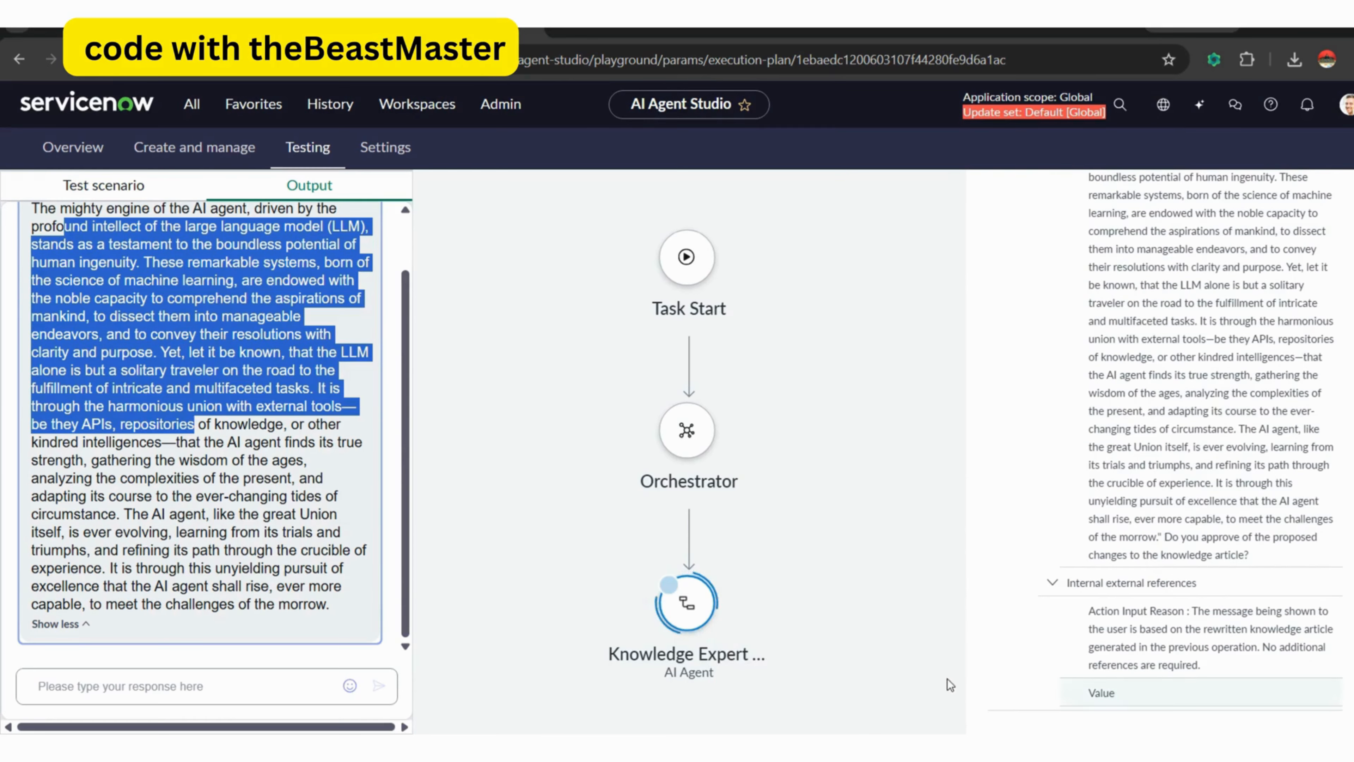
Reply "yes" to approve the rewritten article and "yes" again to let the agent update KB0001001.
click(167, 683)
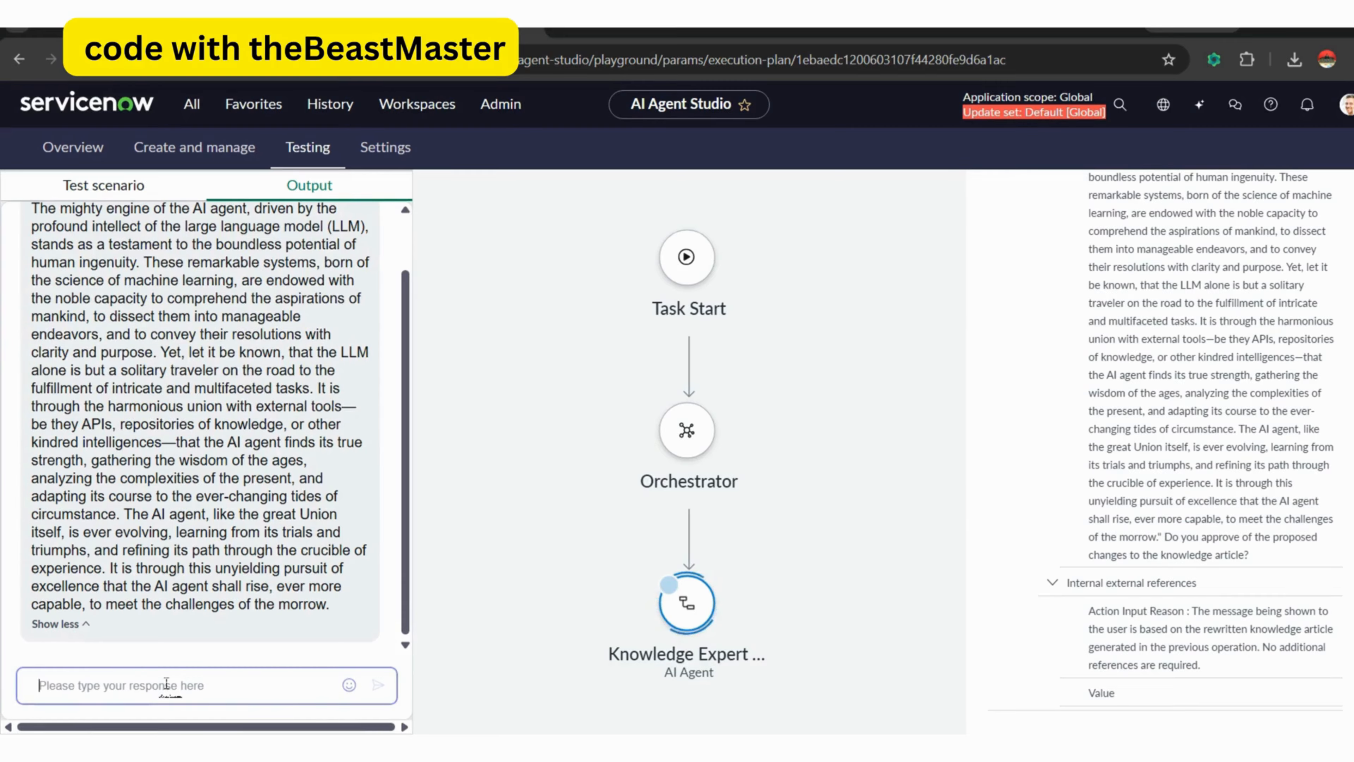
text(yes)
key(Return)
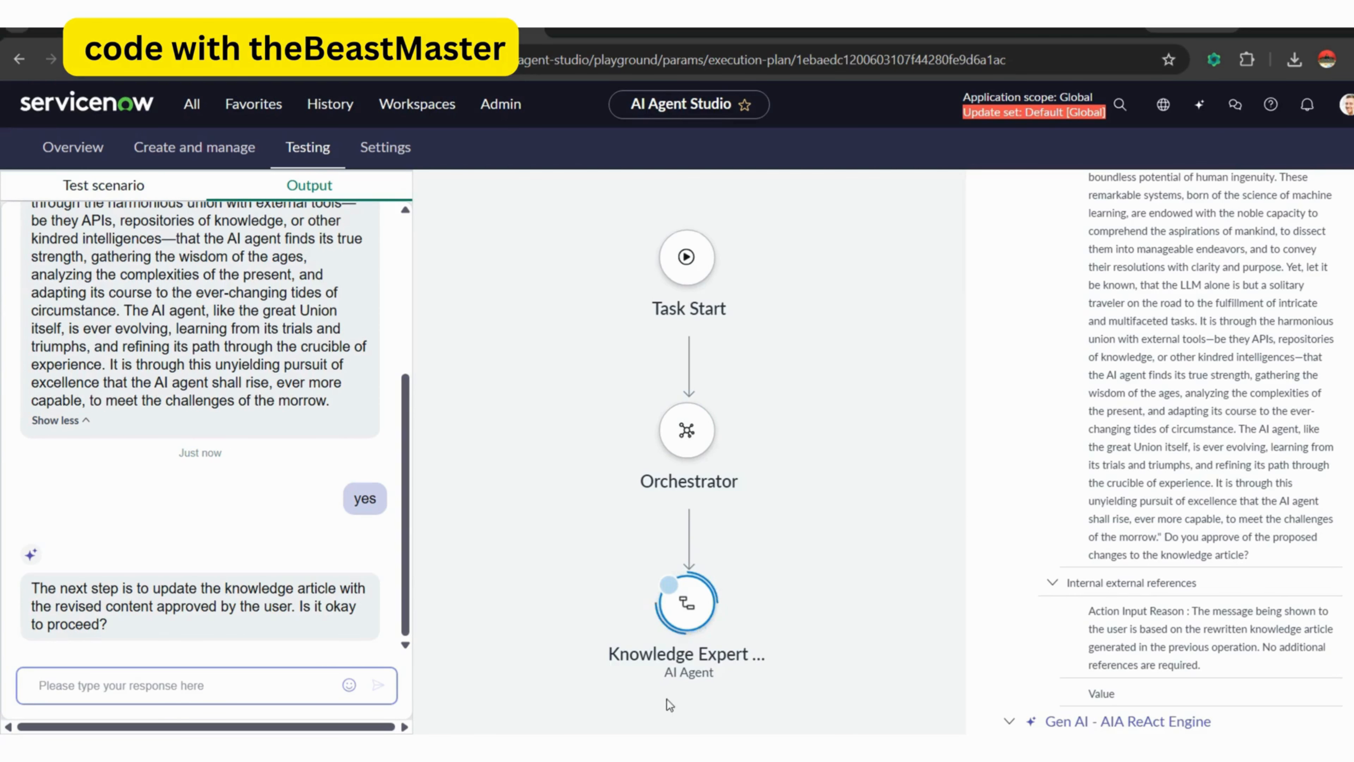
click(208, 687)
text(yes)
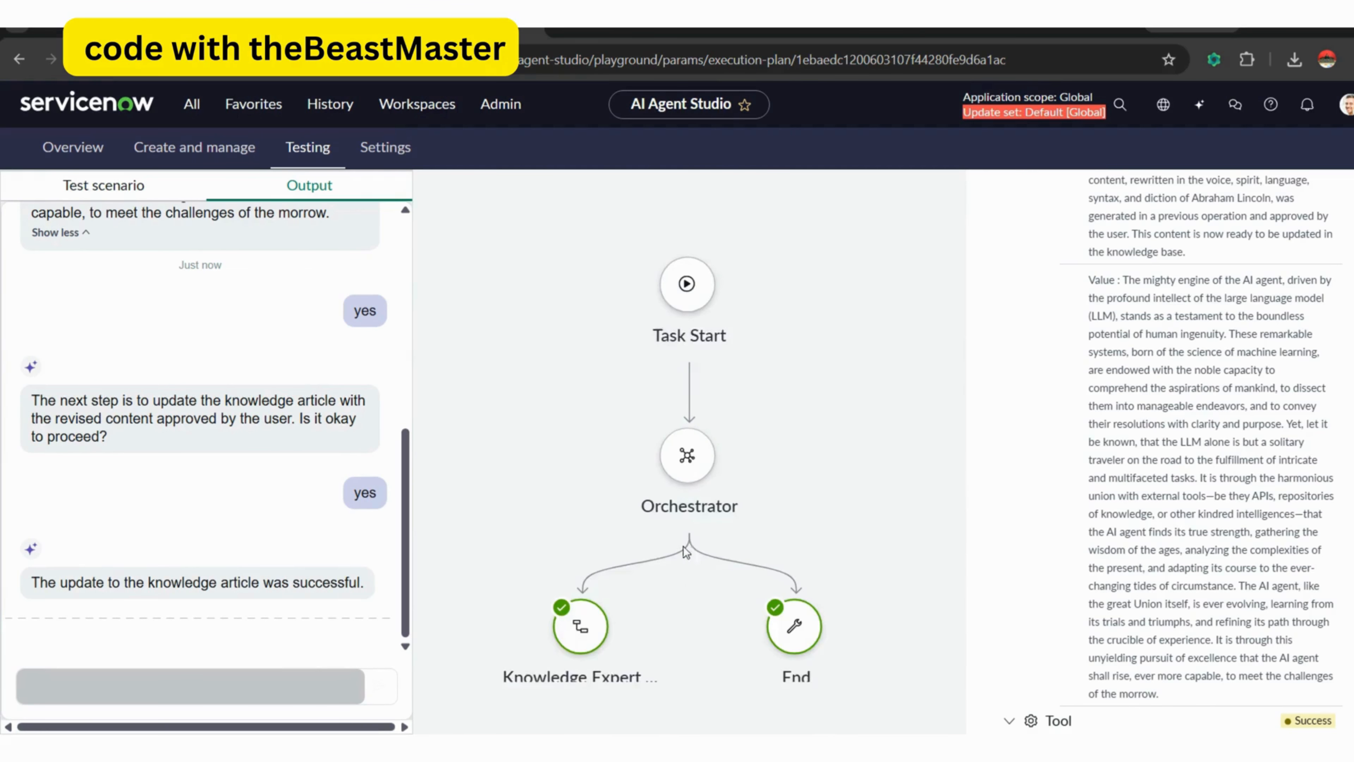
Review the Update knowledge article log entries and check the article body in the KB0001001 knowledge record.
scroll(1168, 451, down, 8)
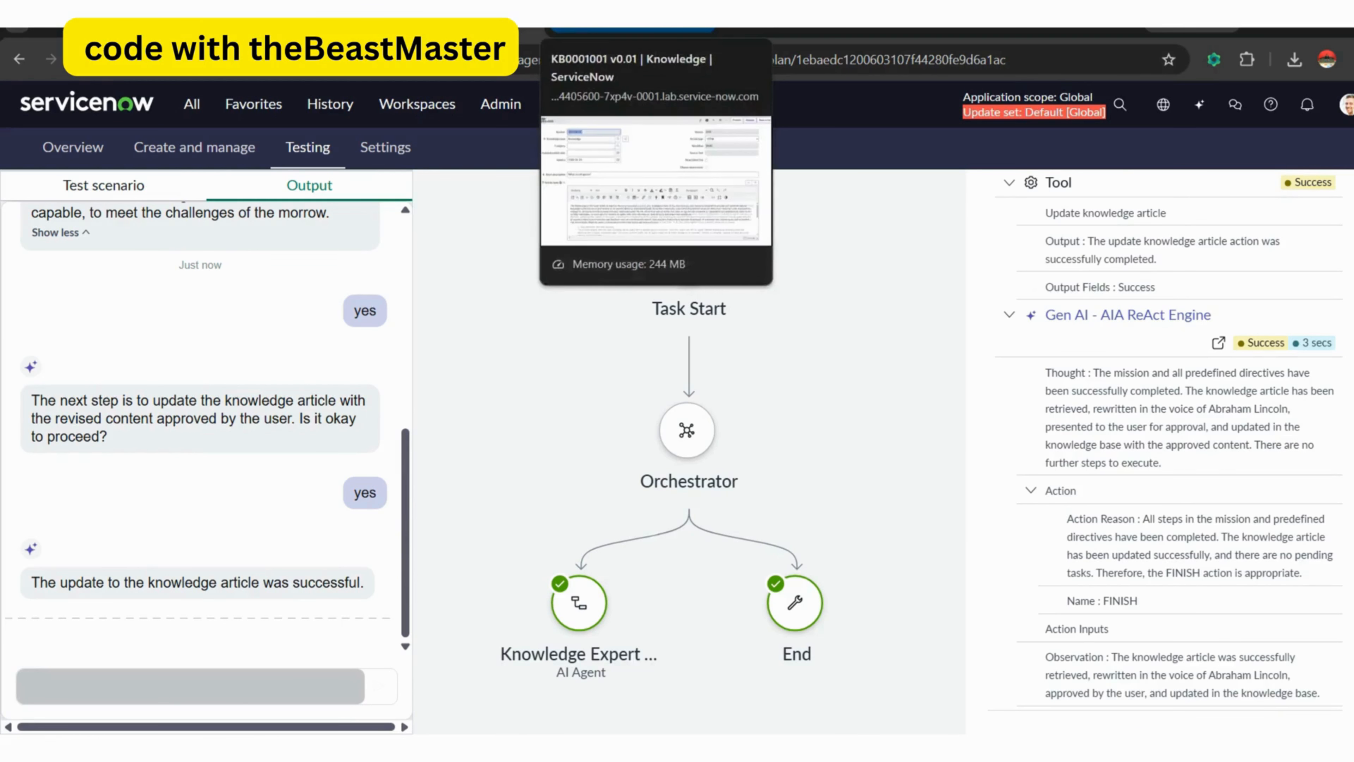
click(630, 30)
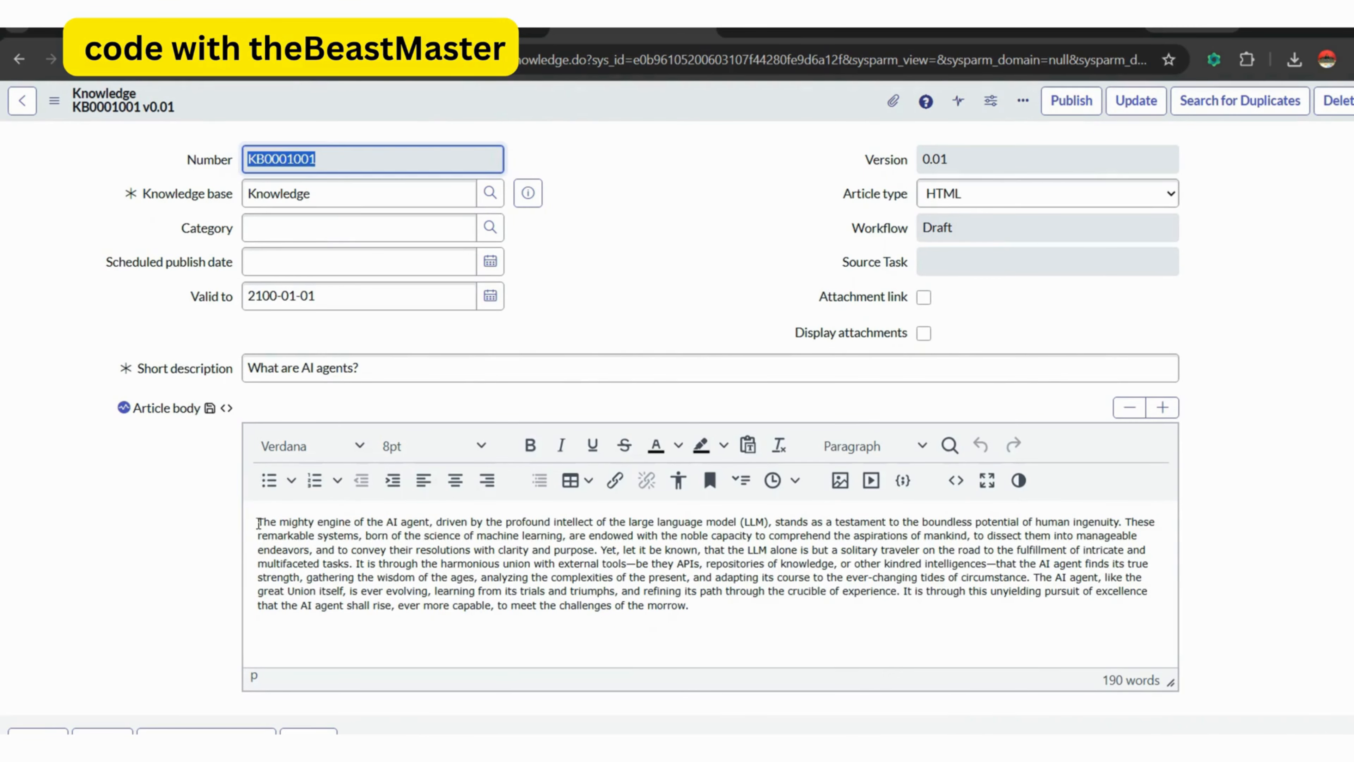
drag(257, 521, 334, 550)
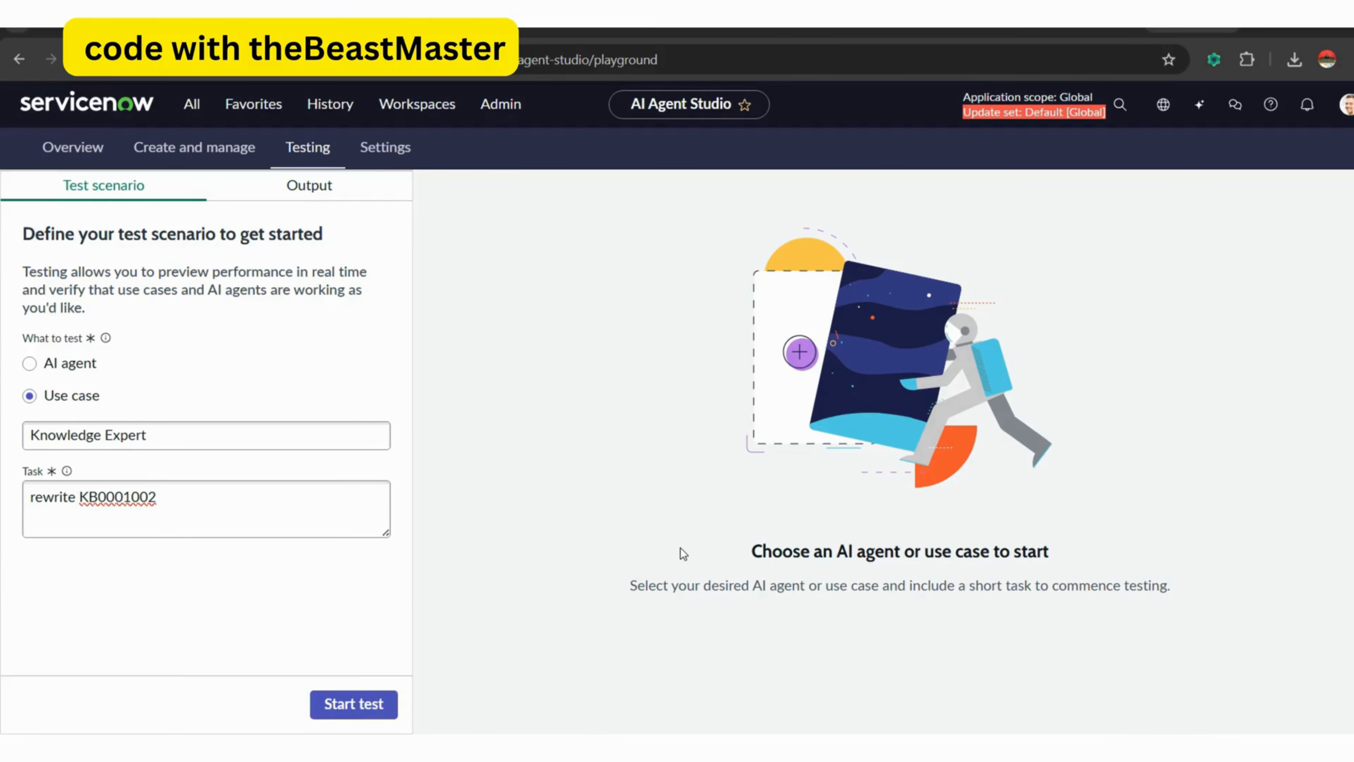
Start a test of the Knowledge Expert use case with the task "rewrite KB0001002" and read the agent's responses.
click(354, 703)
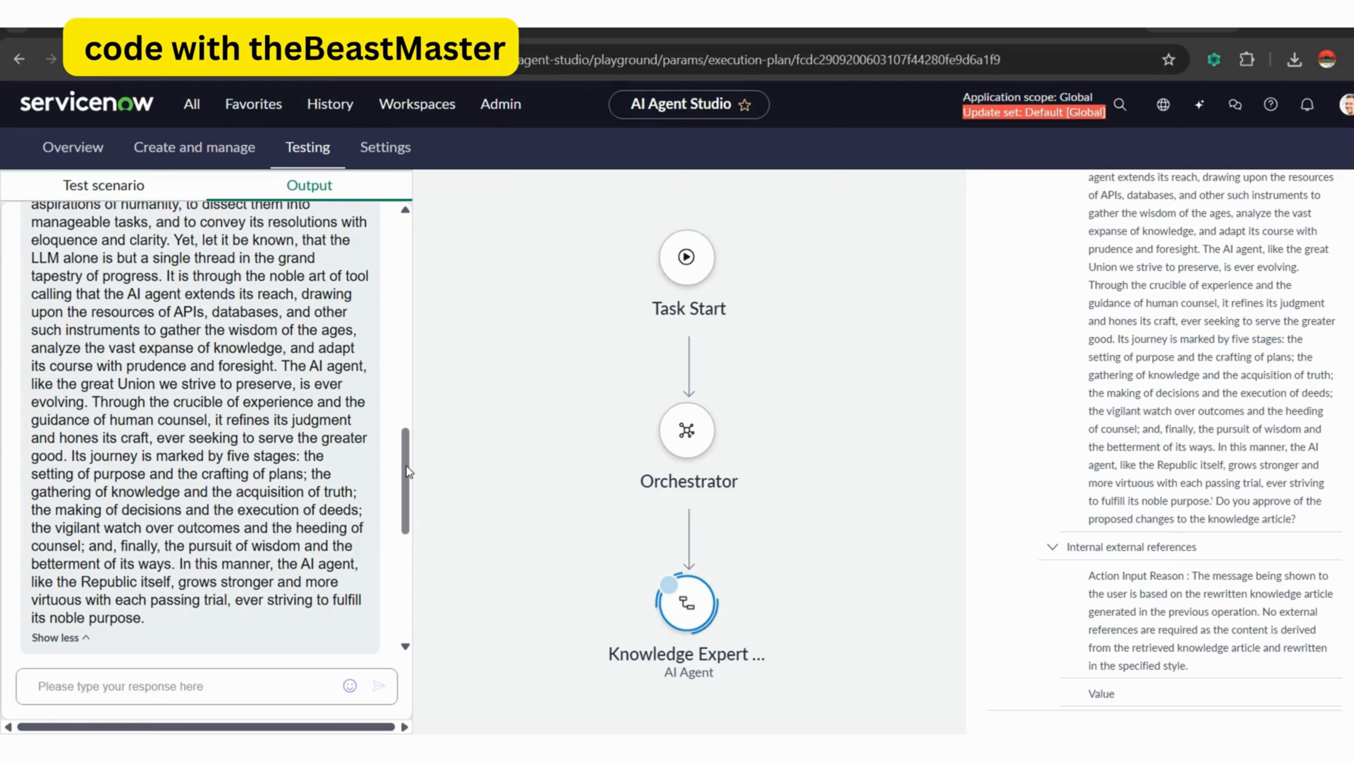
drag(406, 465, 405, 531)
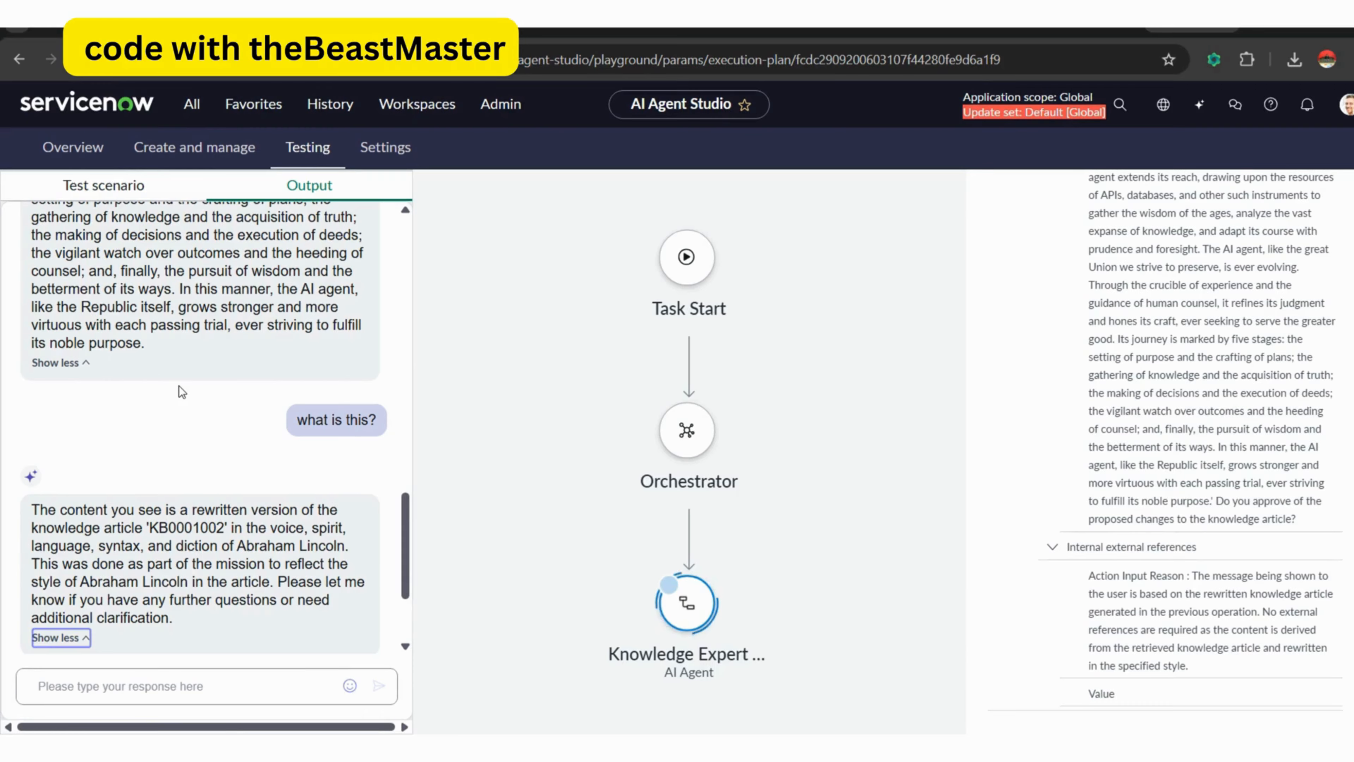
drag(405, 514, 401, 606)
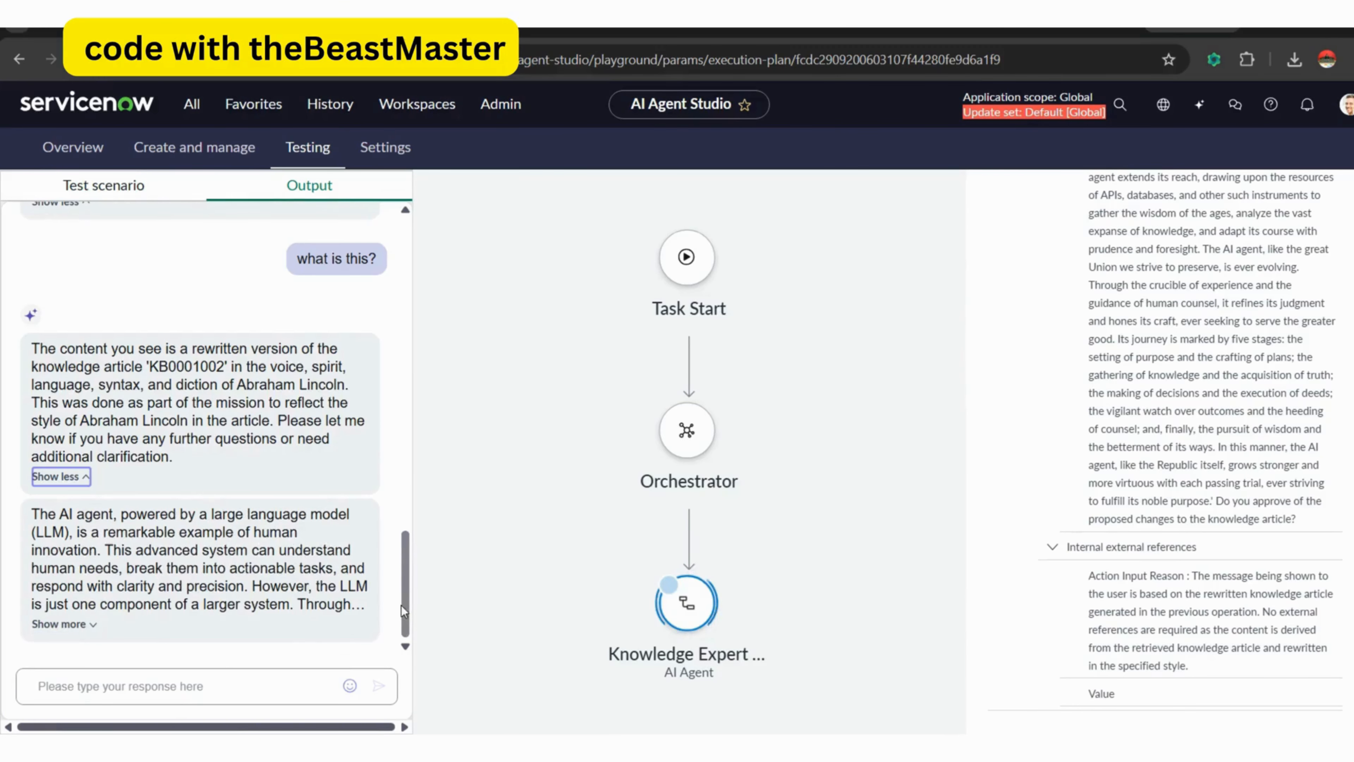
Approve the KB0001002 rewrite with the reply "looks good" and authorize the article update with "yes".
click(168, 689)
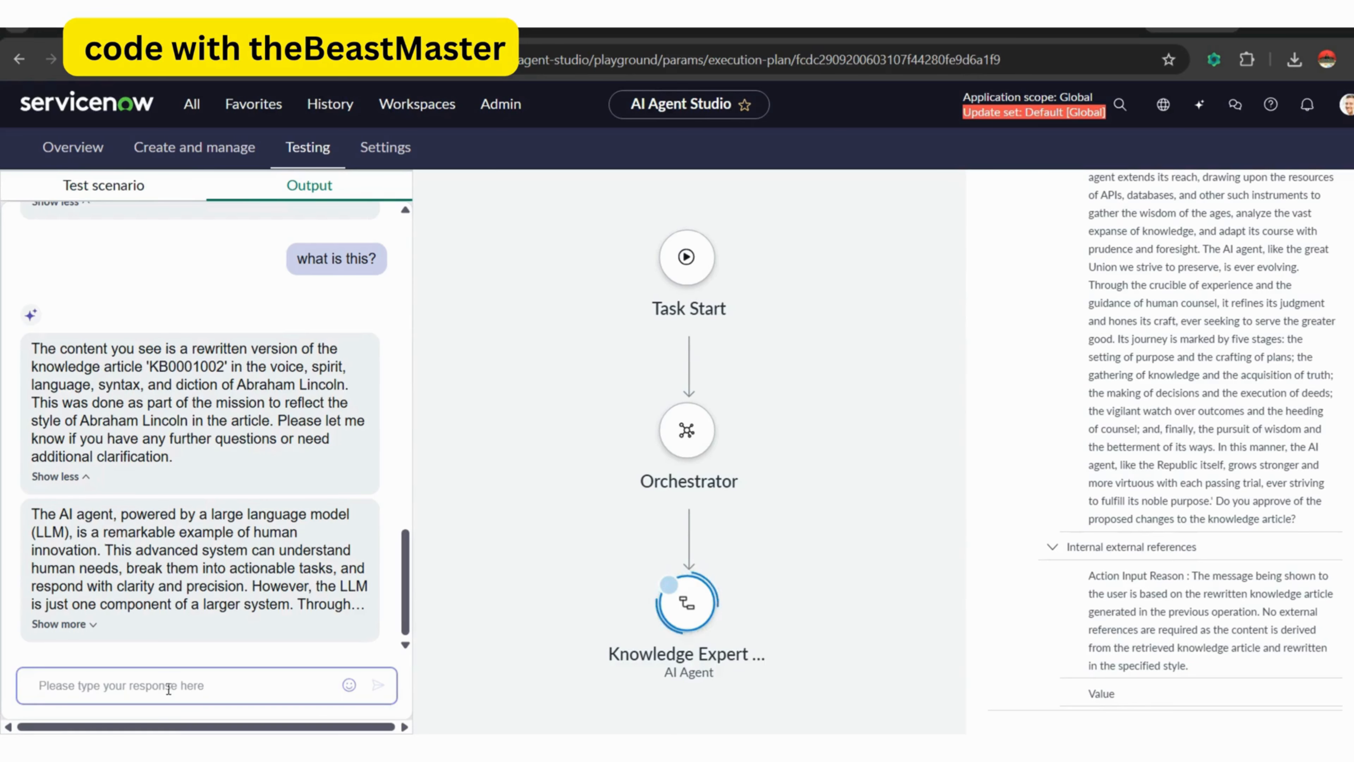
text(lo)
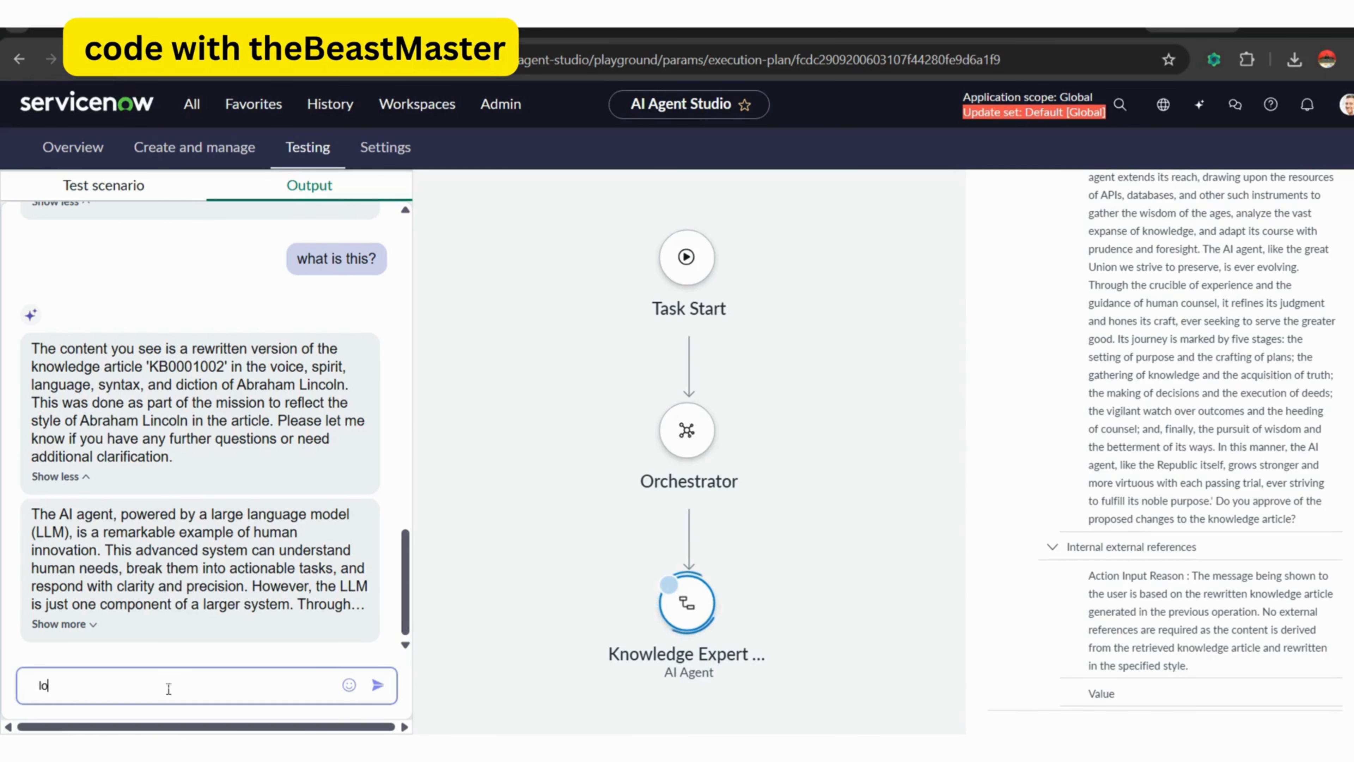
text(oks good)
key(Return)
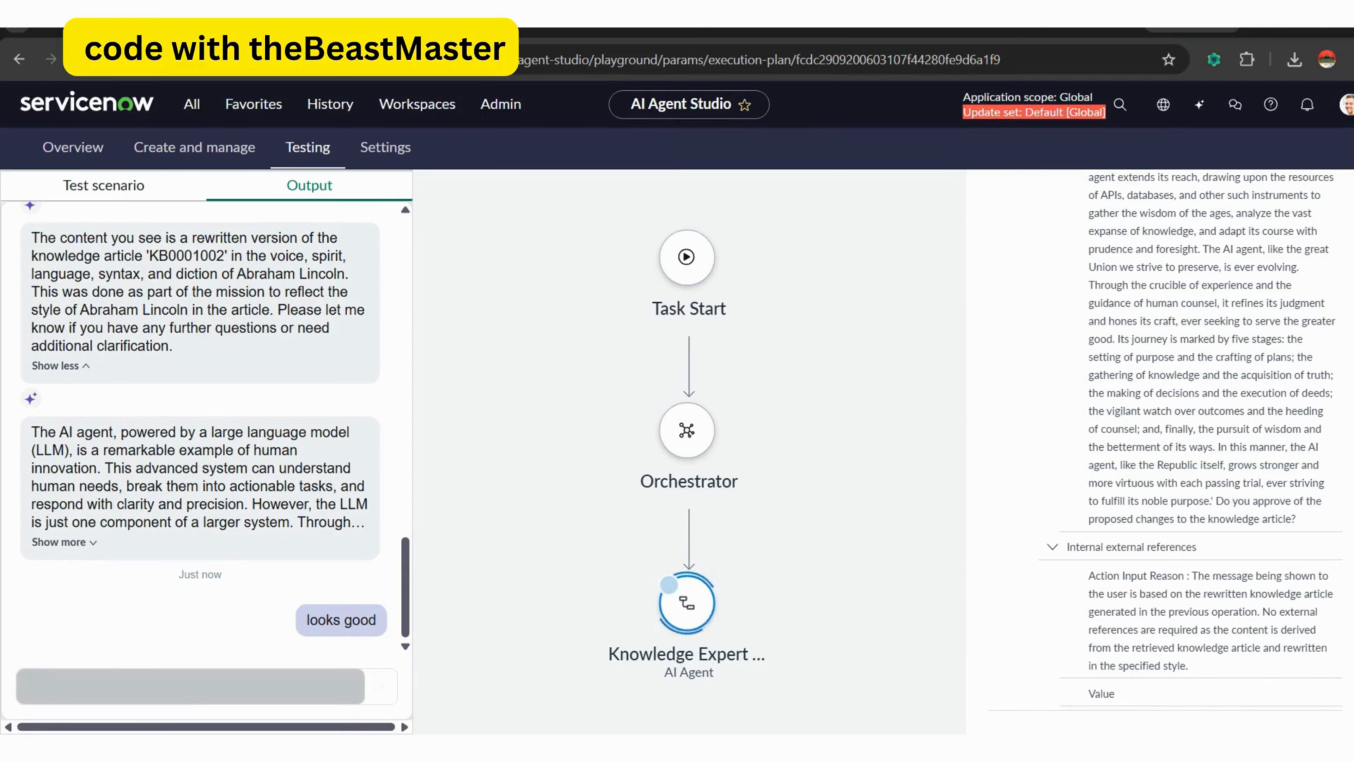
click(164, 688)
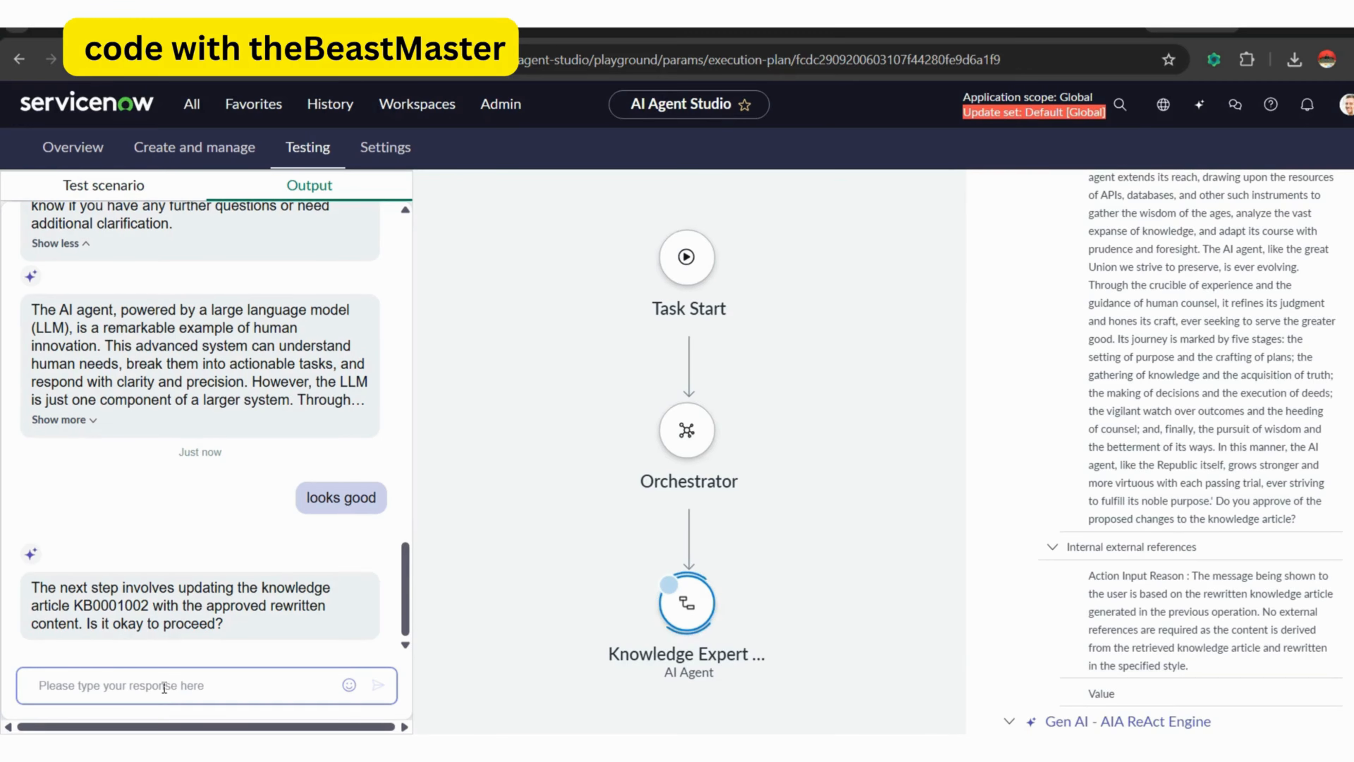
text(yes)
key(Return)
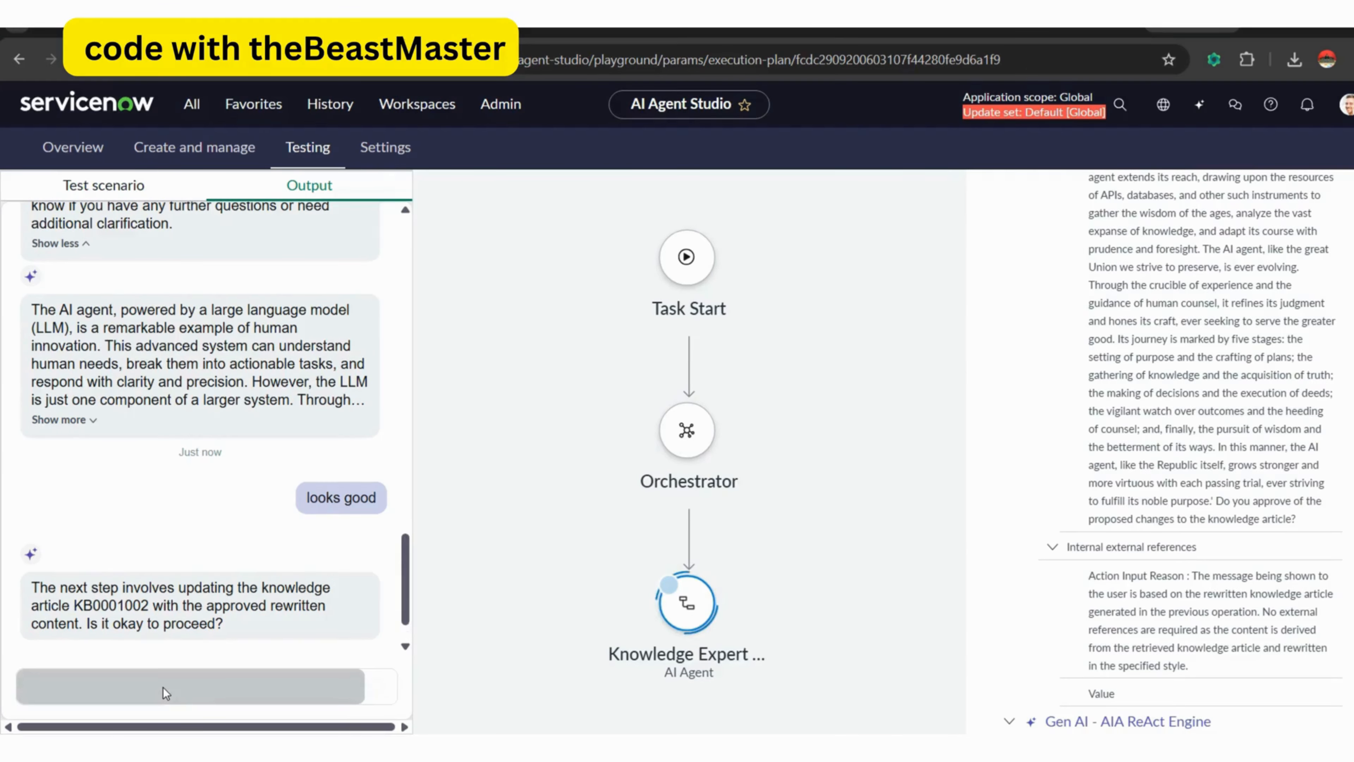